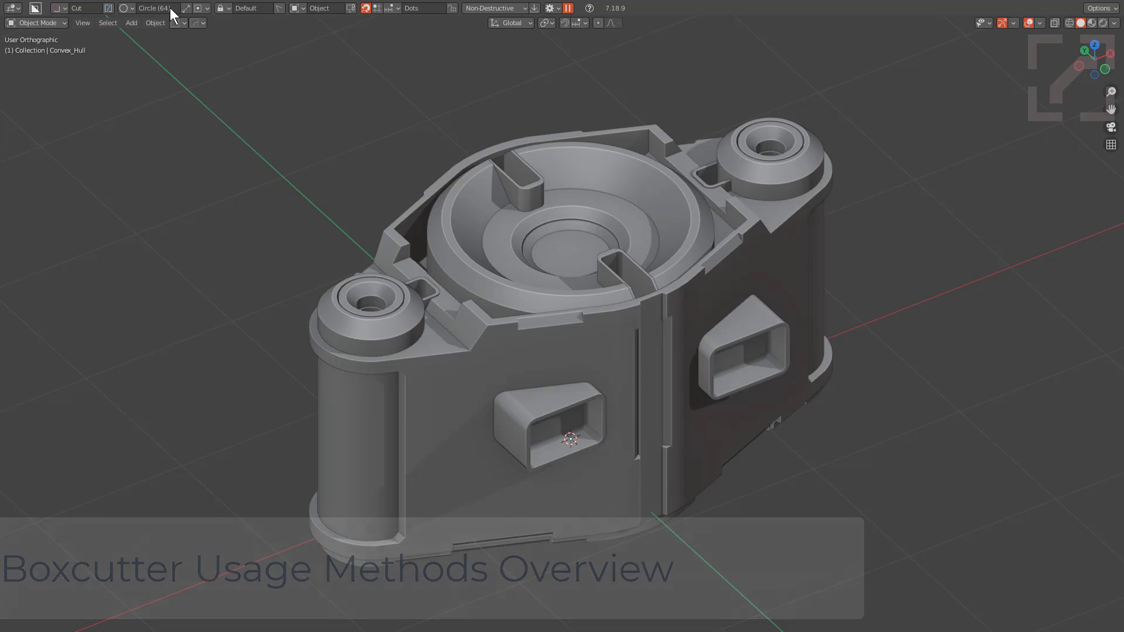
Look over the BoxCutter tool settings and the choices in its full pie menu.
click(127, 7)
mouse_move(59, 6)
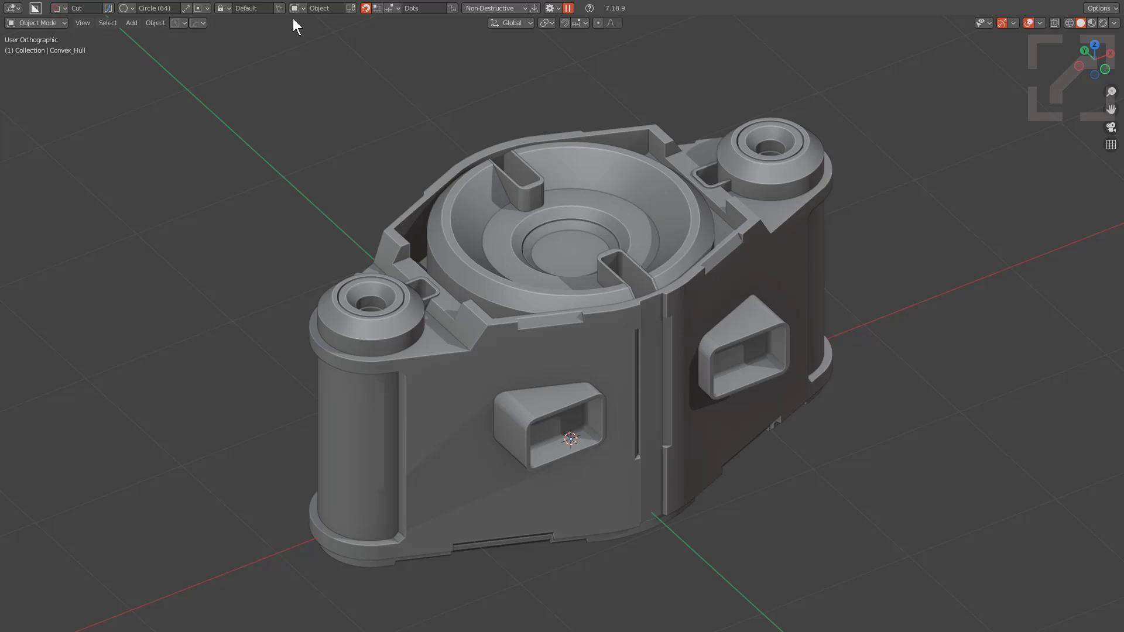
click(227, 9)
key(d)
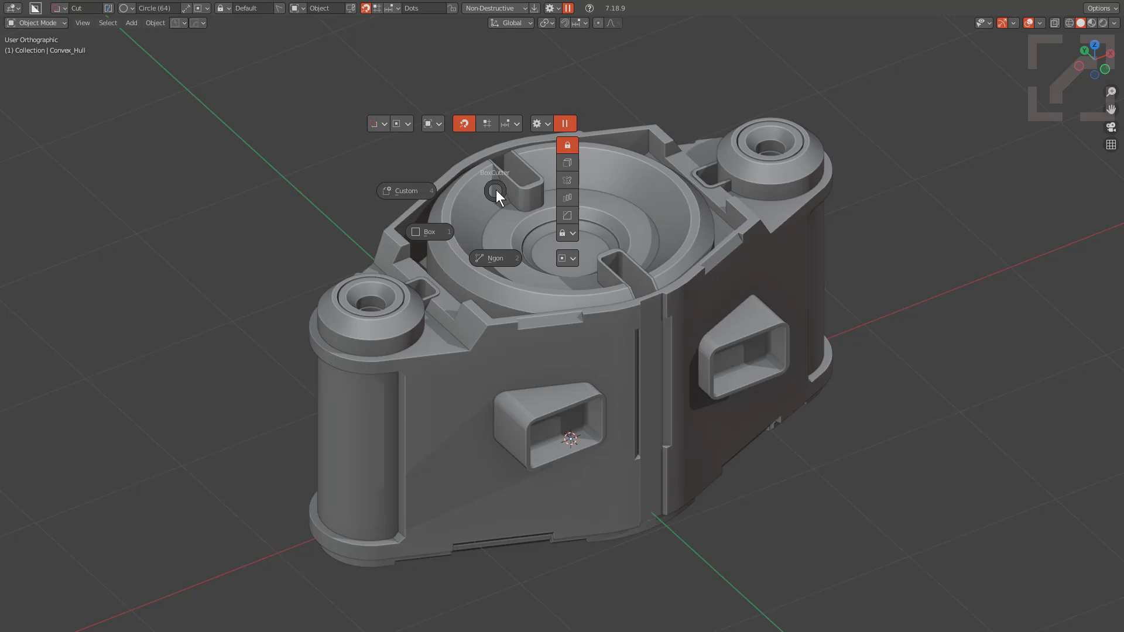
right_click(497, 189)
Enable Simple Pie in the BoxCutter display settings and check the simplified pie menu.
click(554, 8)
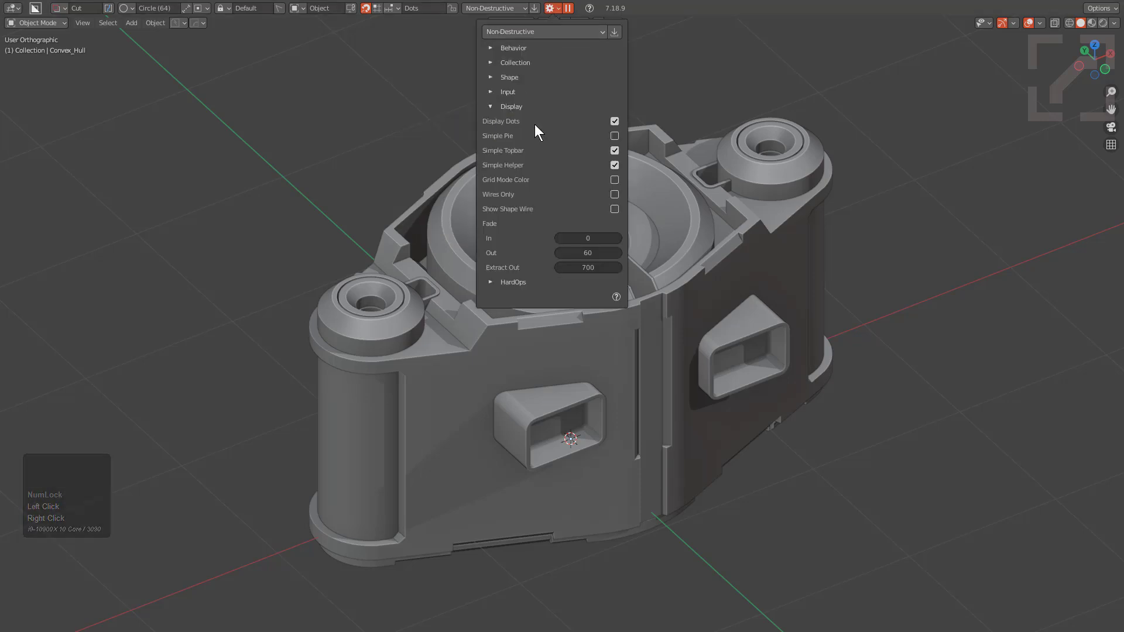
click(614, 136)
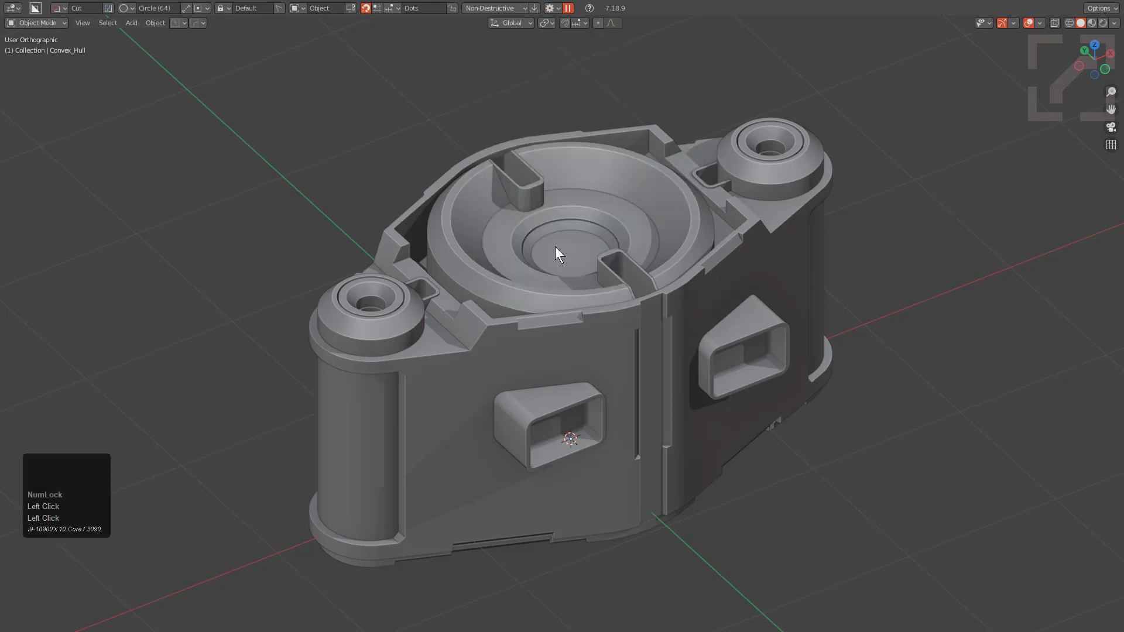
key(d)
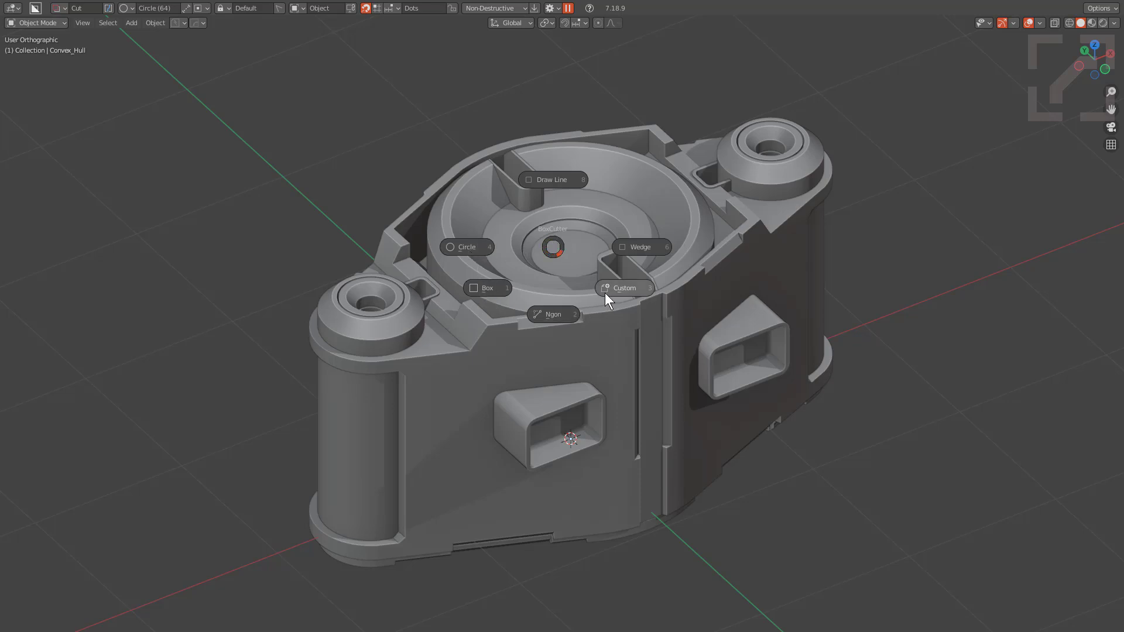
right_click(556, 246)
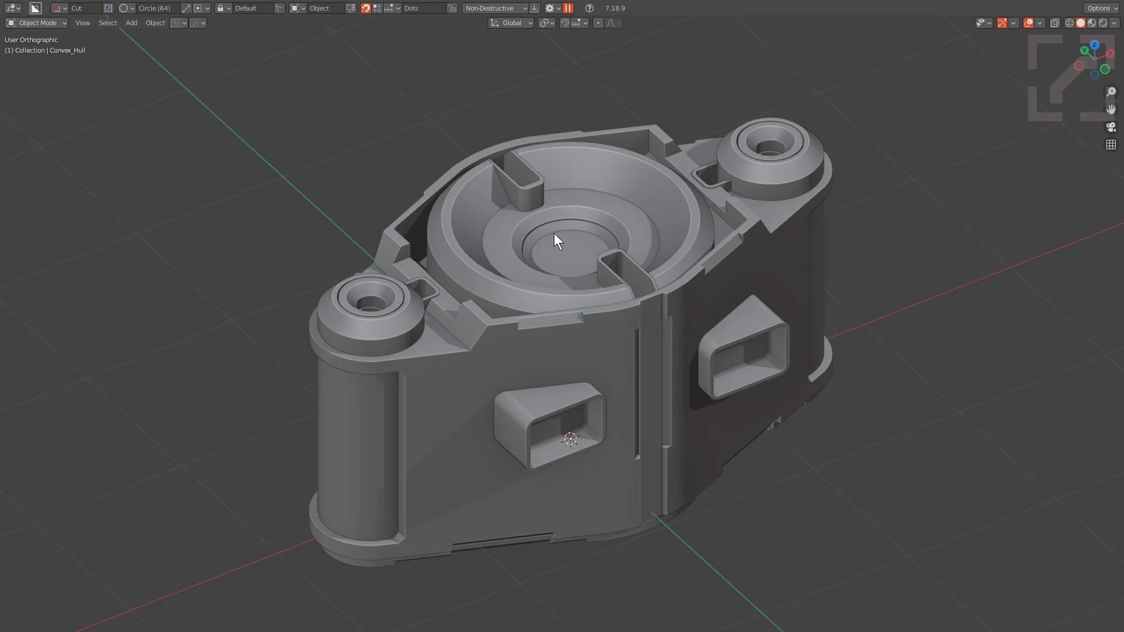
Bring up the simple version of BoxCutter's helper and examine its mode, shape and snapping options.
key(ctrl+d)
drag(561, 216, 554, 186)
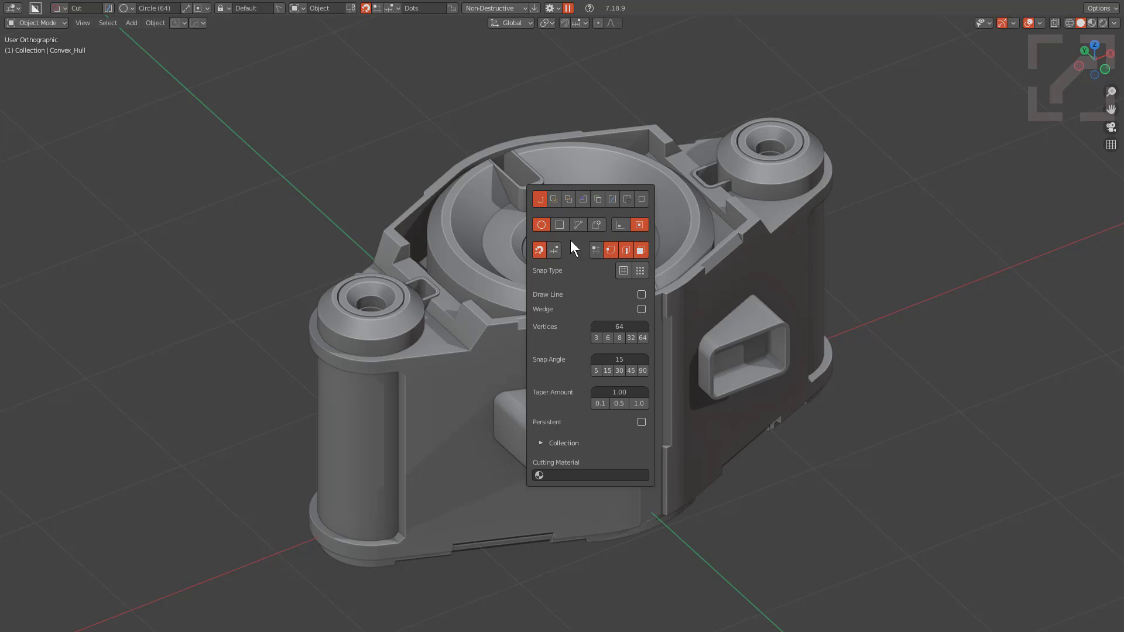
right_click(497, 245)
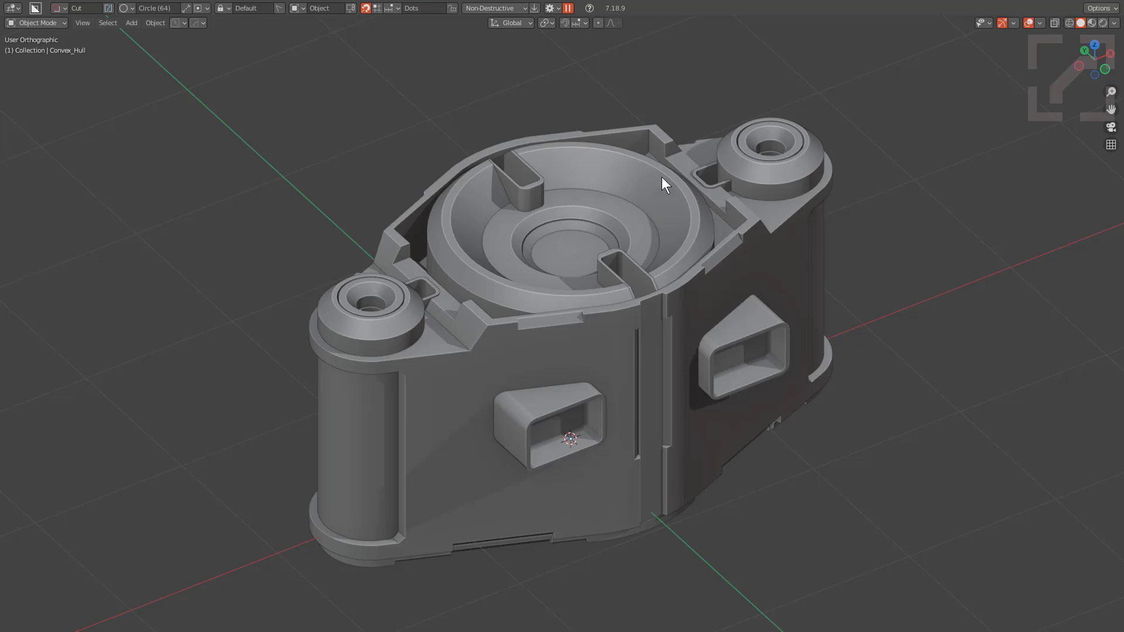
Disable Simple Helper in the BoxCutter display settings and view the full Box Helper.
click(552, 9)
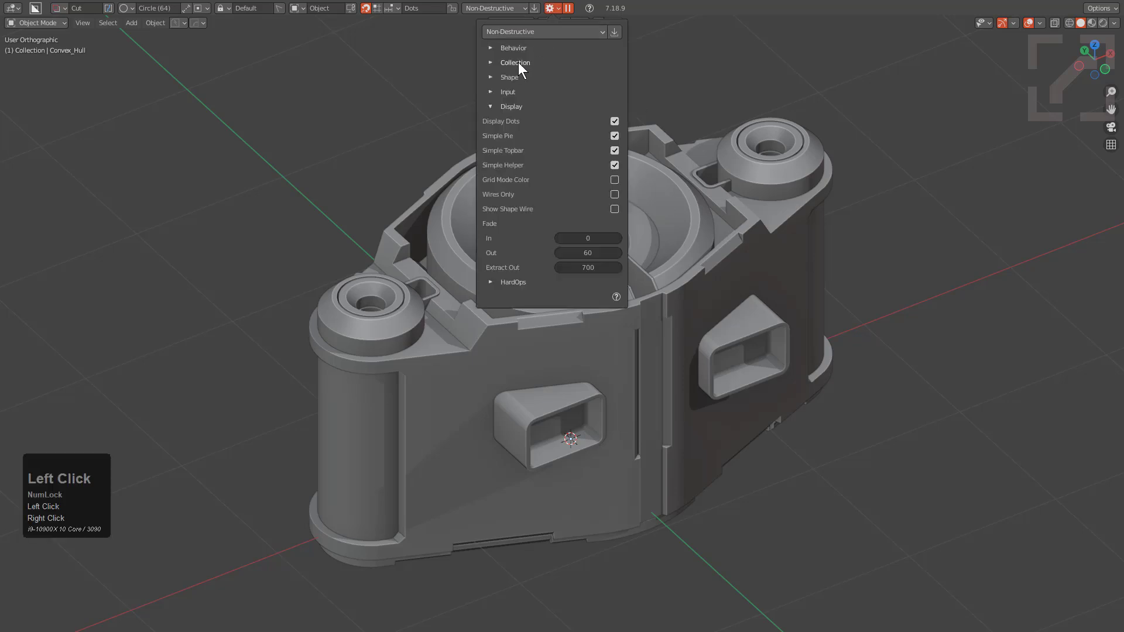
click(615, 166)
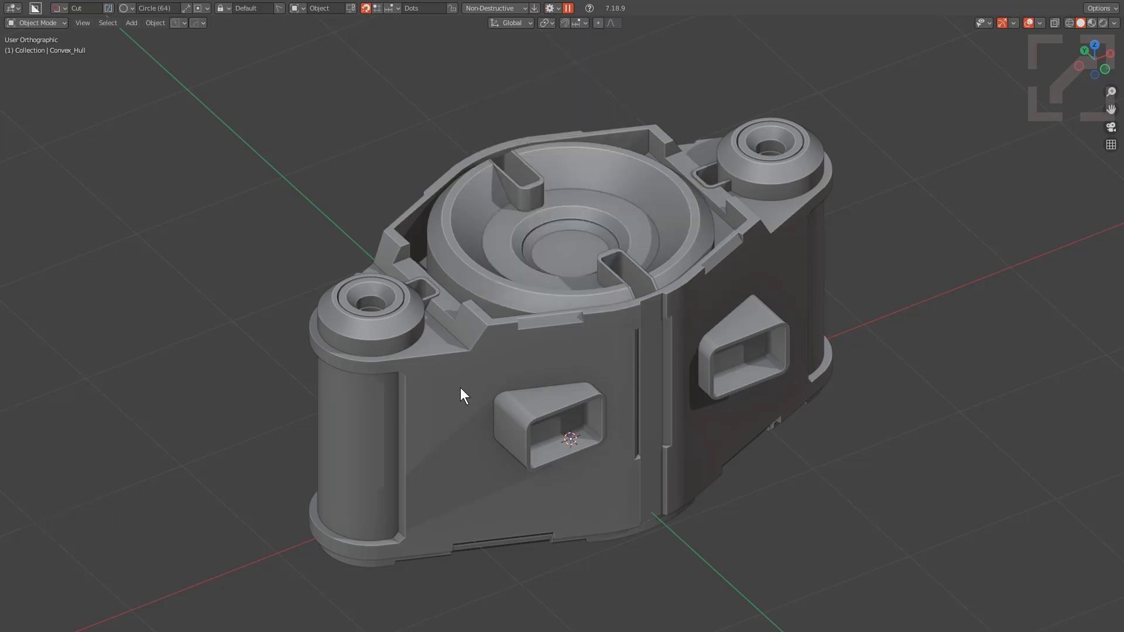
key(ctrl+d)
drag(540, 289, 529, 233)
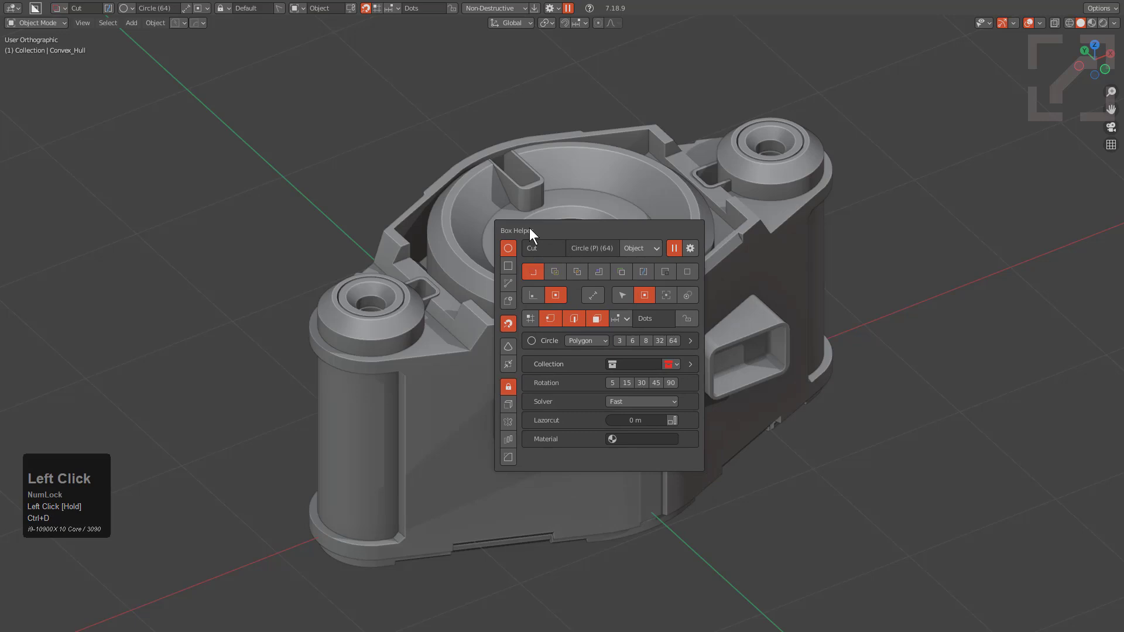
click(536, 198)
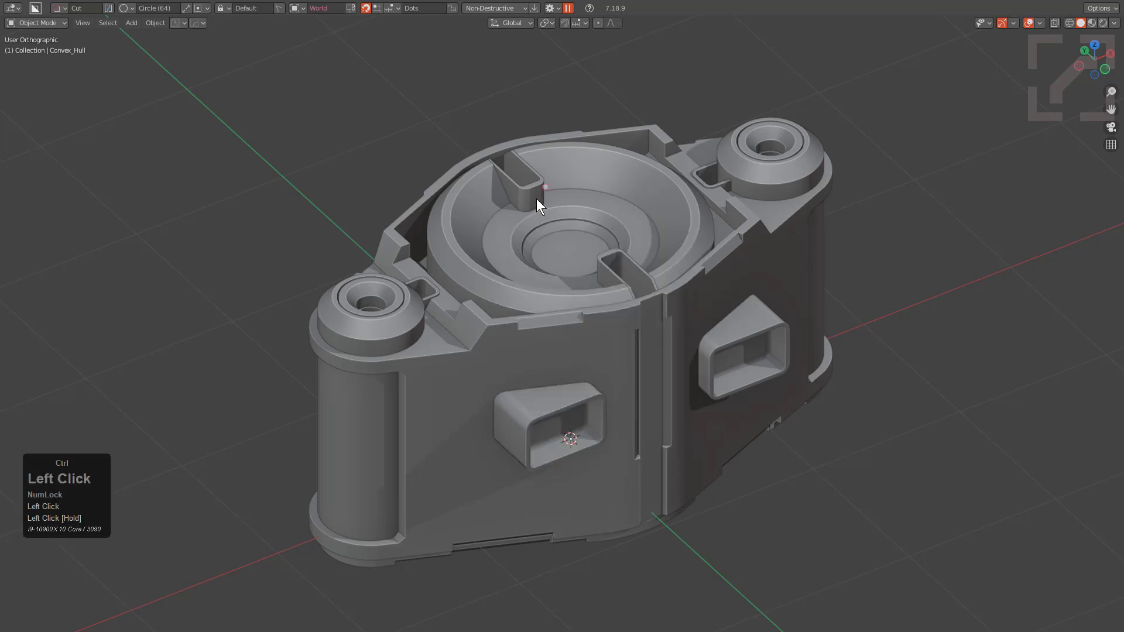
Bring up the HOps Helper and look over the hull's modifier stack.
key(ctrl+grave)
drag(536, 199, 549, 196)
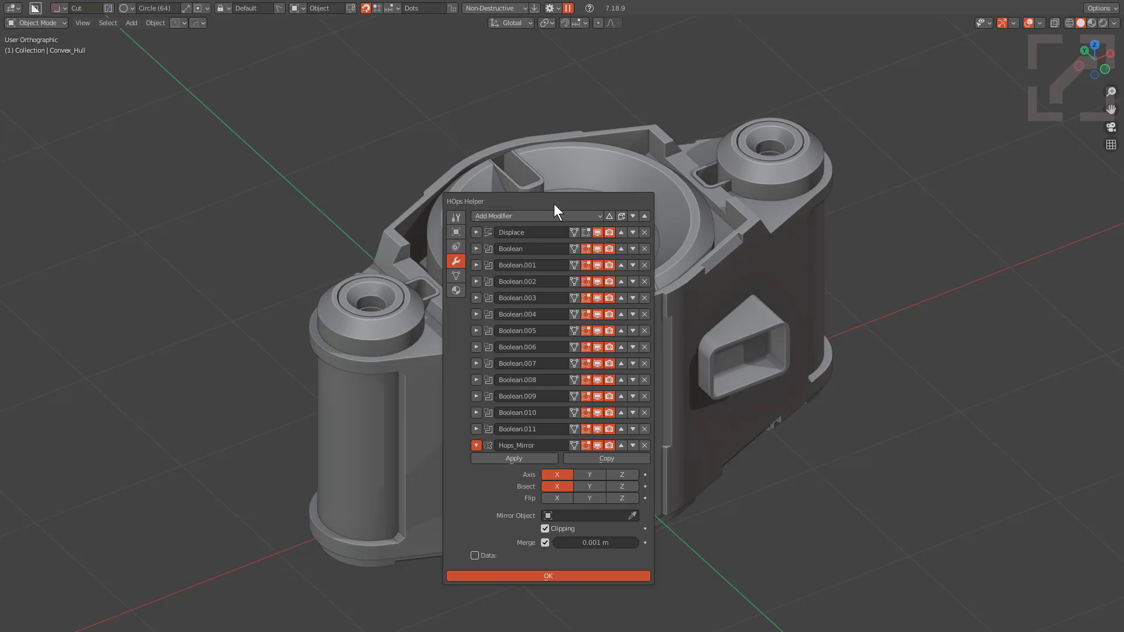
click(581, 167)
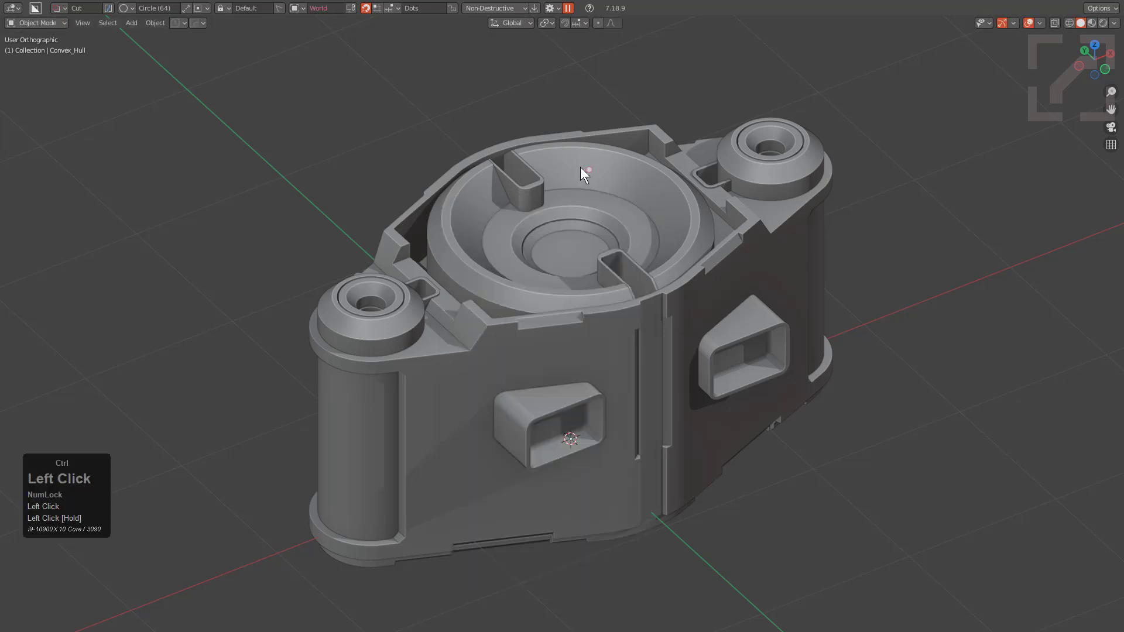
Compare the Box Helper with the simplified BoxCutter pie menu.
key(ctrl+d)
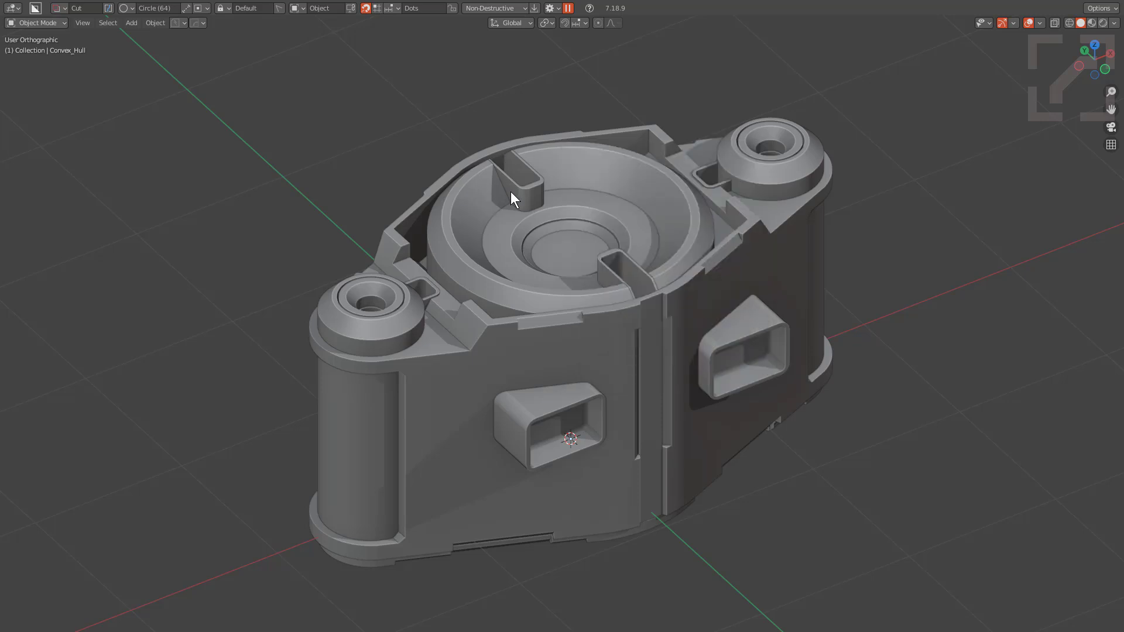
key(d)
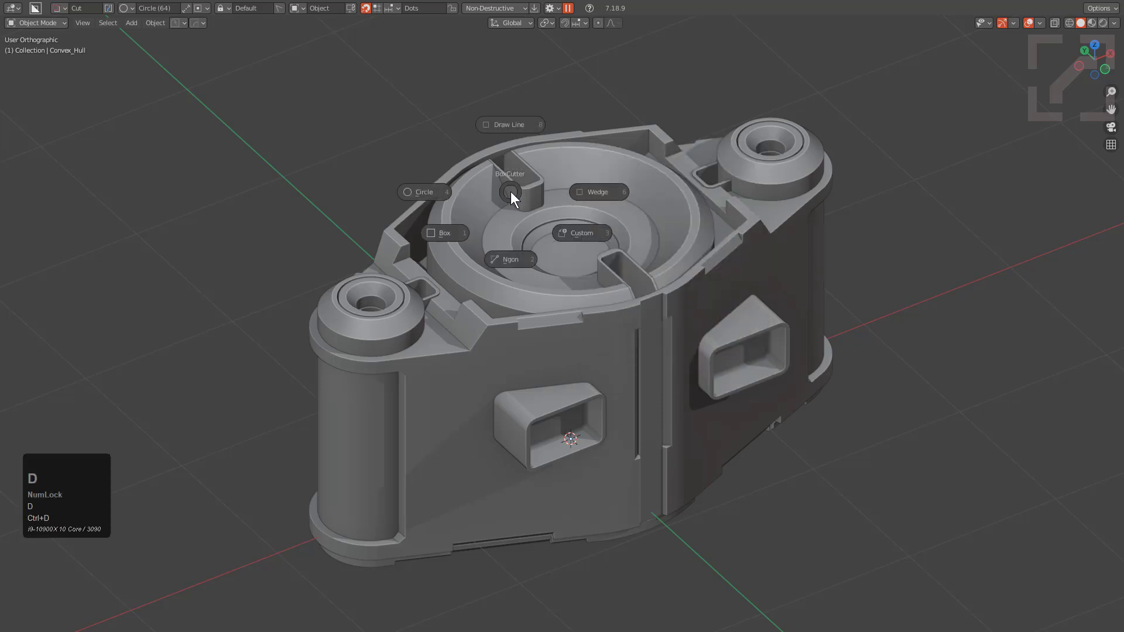
key(d)
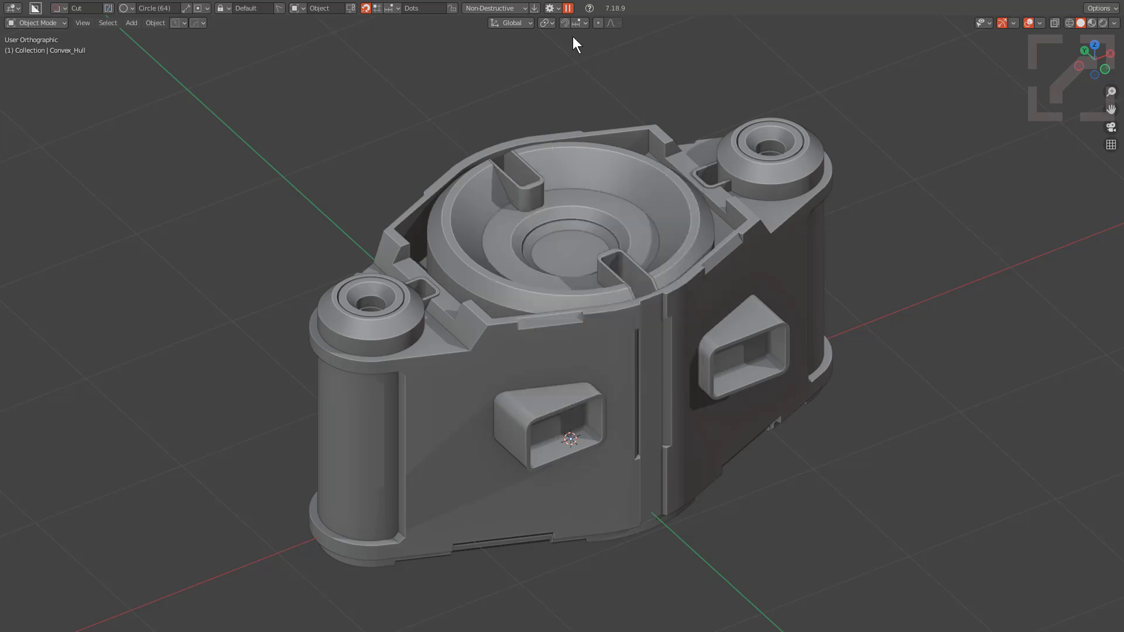
Enable D Key Helper and Alternate Extrude in the BoxCutter input settings and bring up the Box Helper over the hull.
click(550, 8)
click(496, 103)
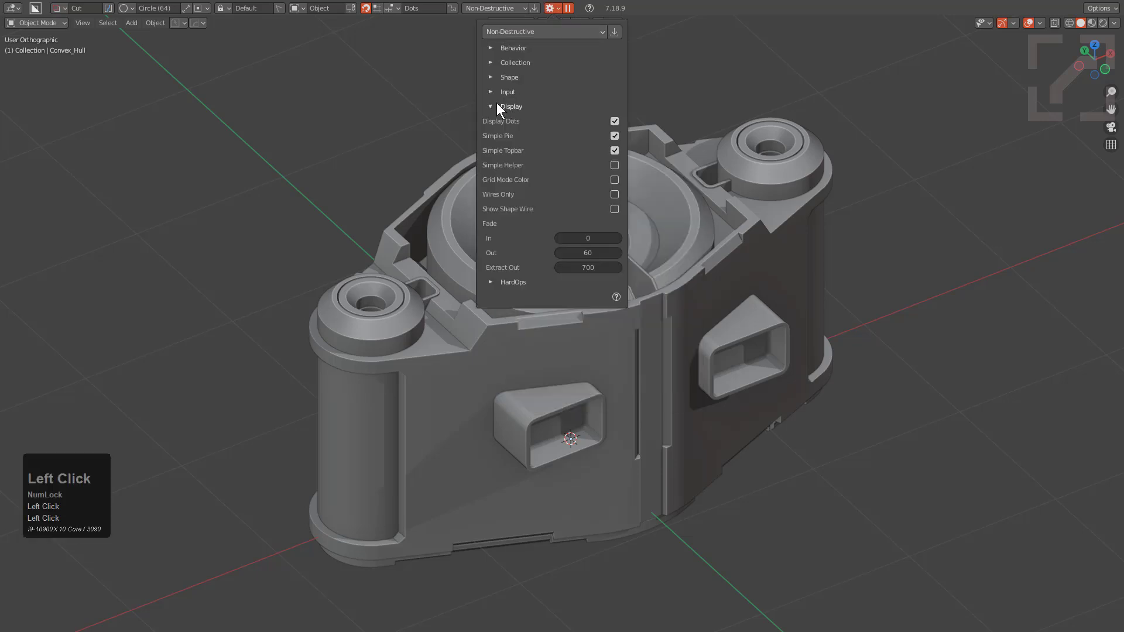
click(494, 92)
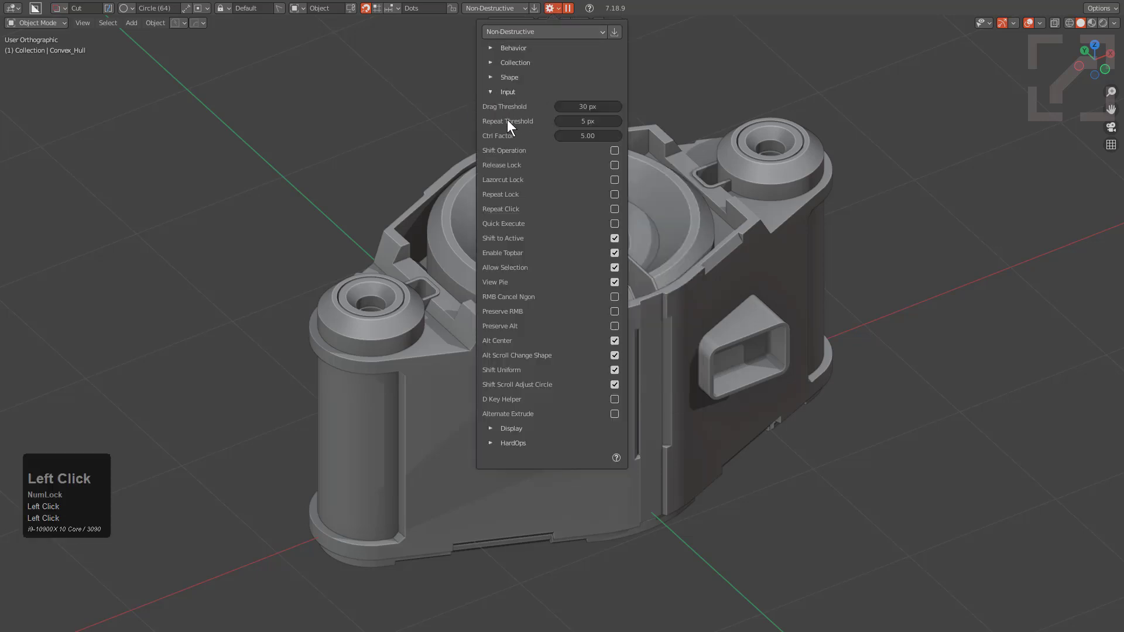
click(614, 399)
click(614, 414)
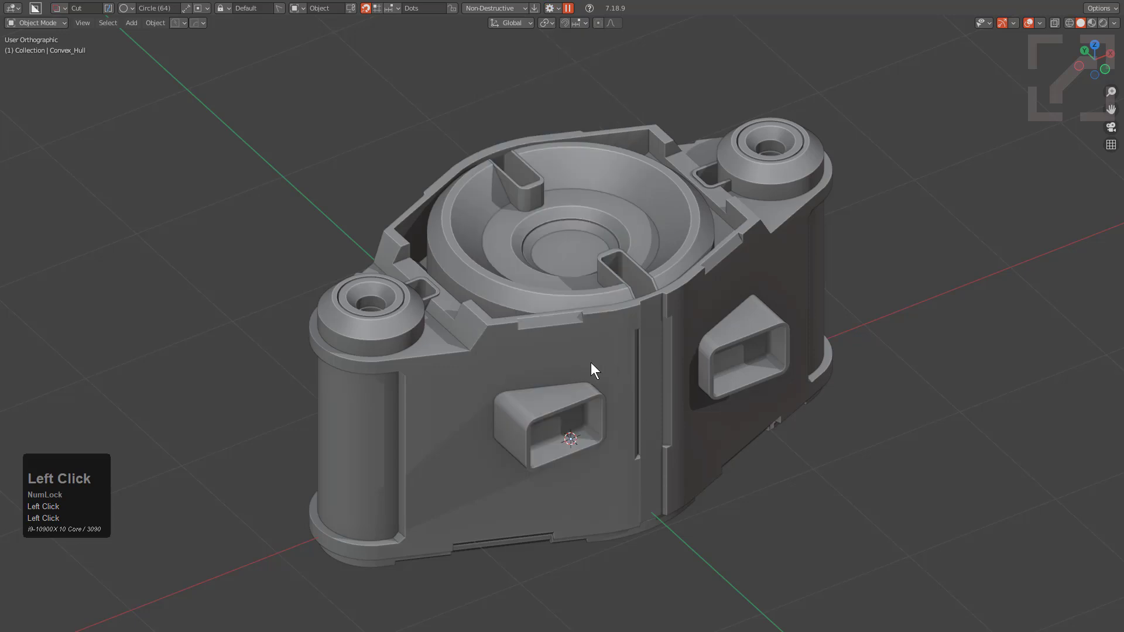
key(d)
drag(566, 298, 510, 246)
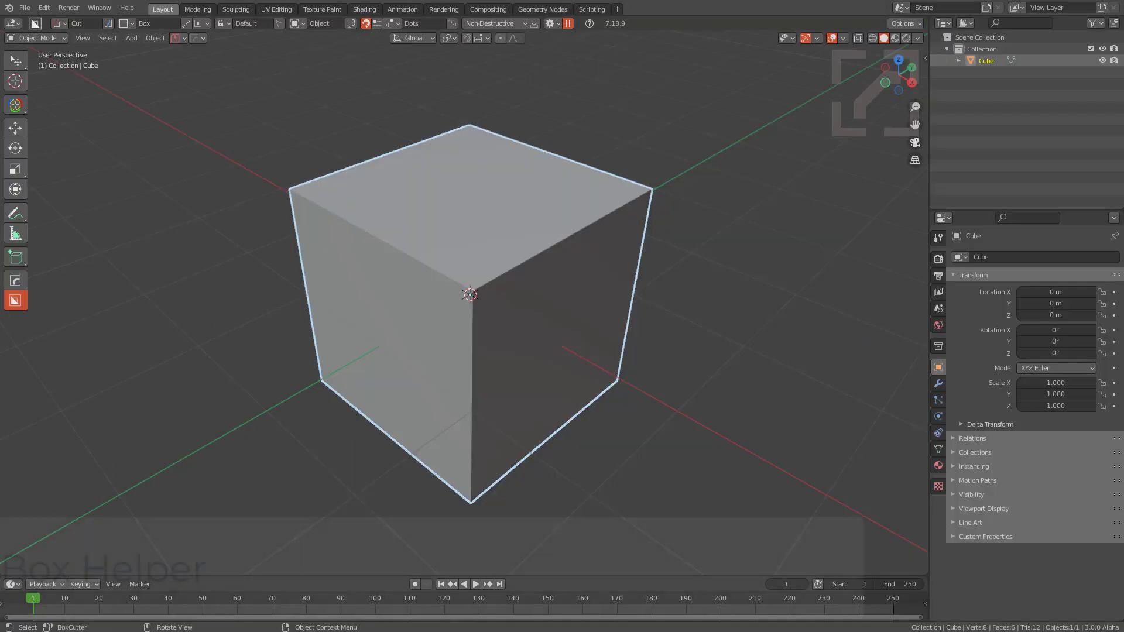
In the cube scene, enable D Key Helper and Alternate Extrude in the BoxCutter input settings and check the display settings.
click(549, 26)
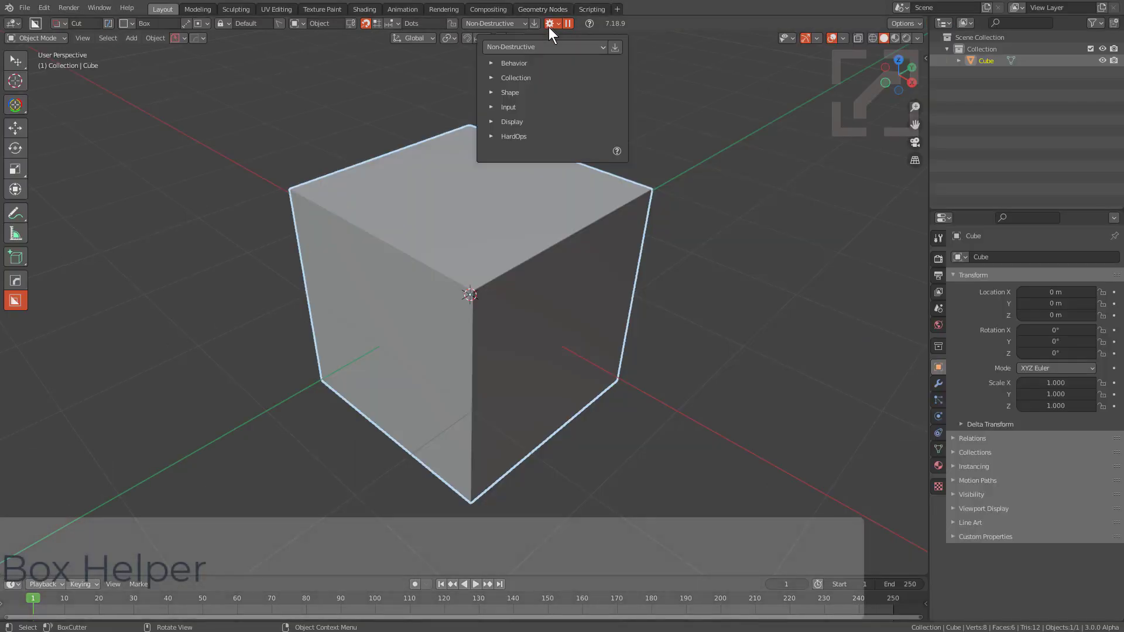
click(495, 109)
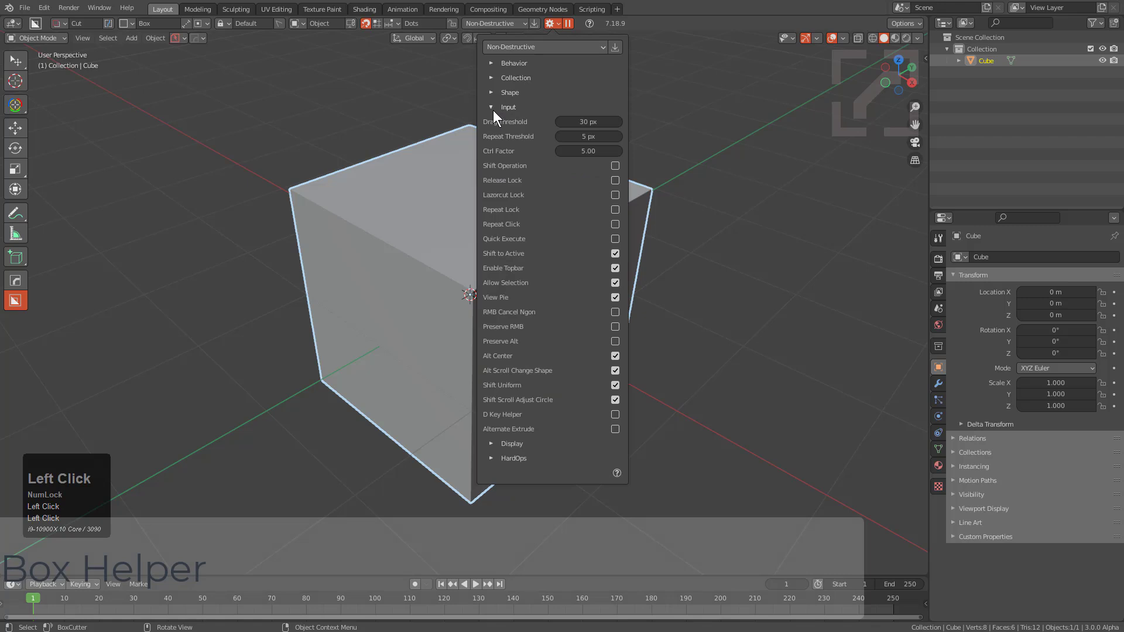
click(616, 414)
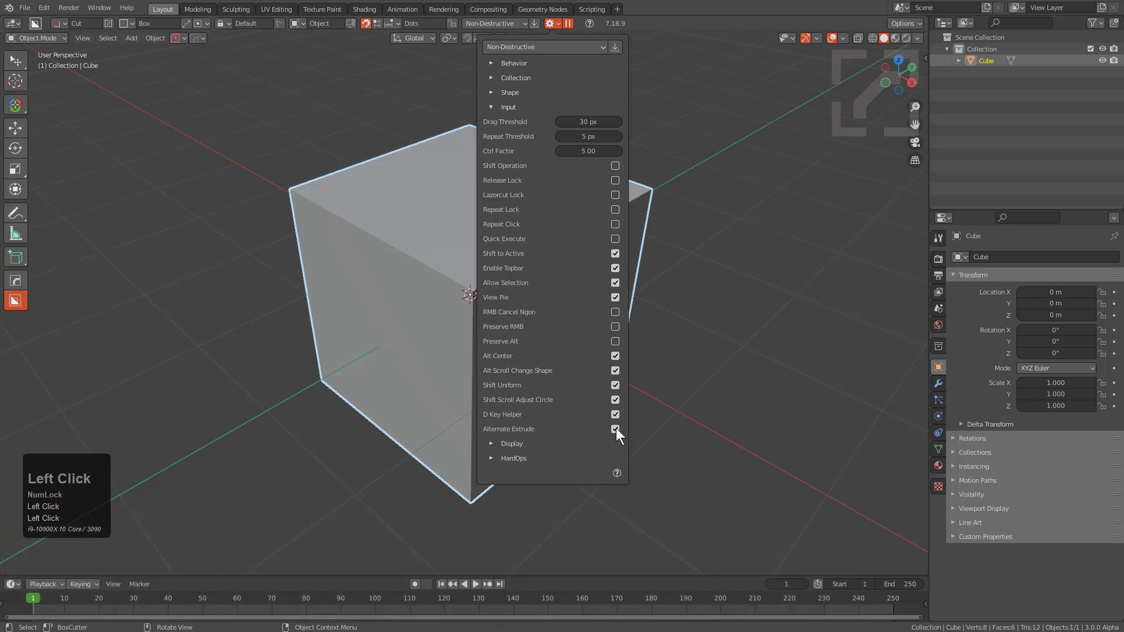
click(505, 107)
click(501, 123)
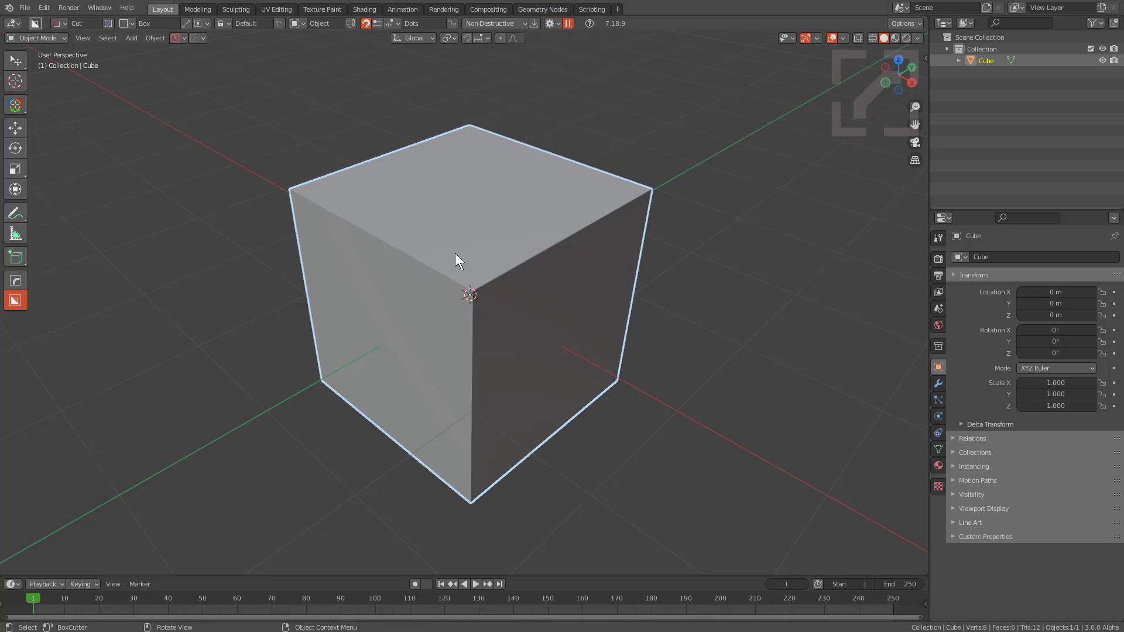
Set the cutter shape to Circle in the Box Helper and review its vertex count and circle type options.
key(d)
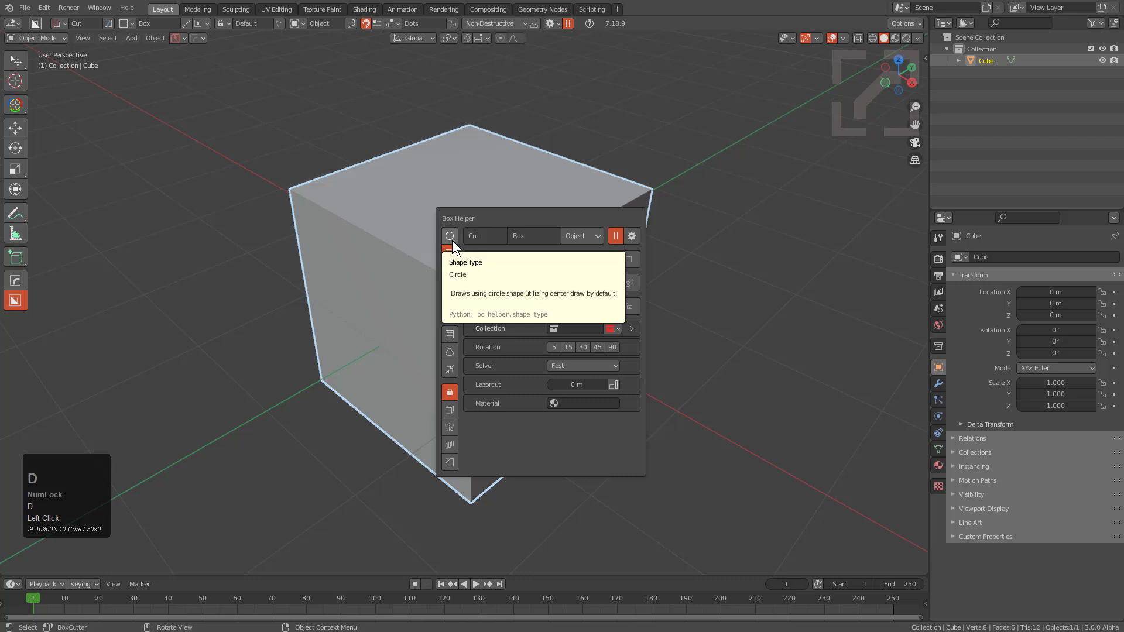
click(450, 236)
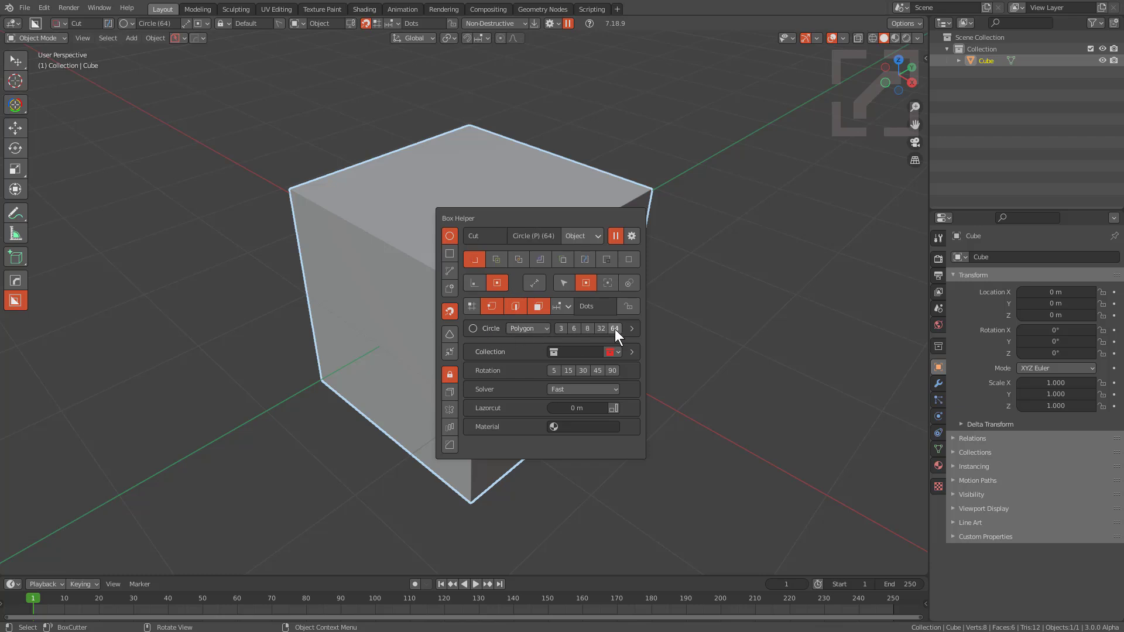
click(631, 329)
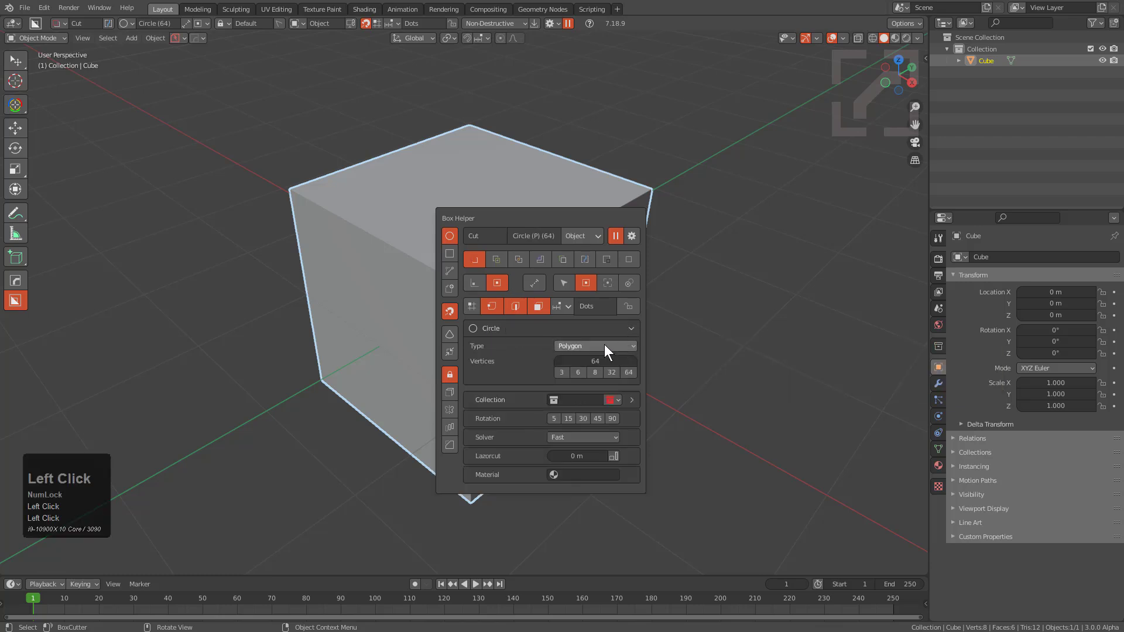
click(603, 361)
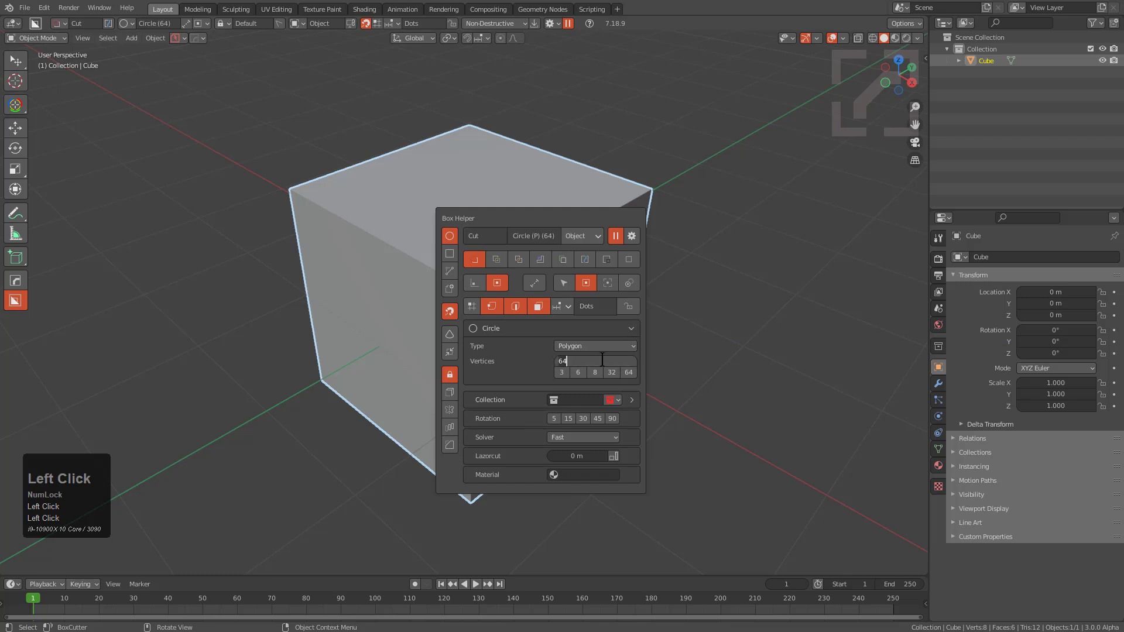
click(539, 356)
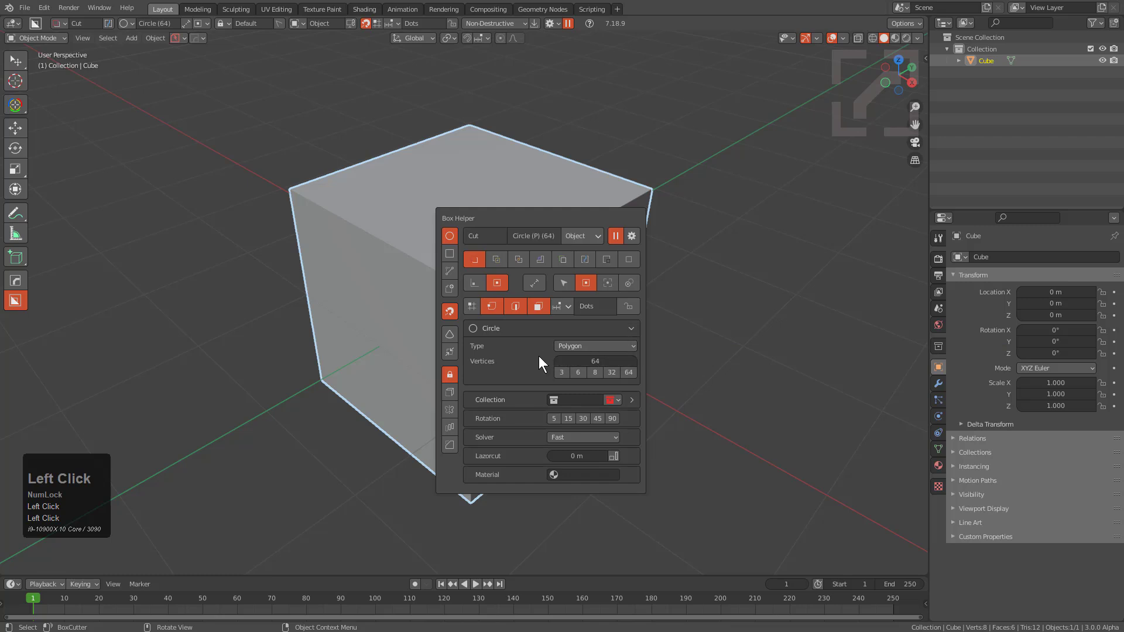
click(502, 328)
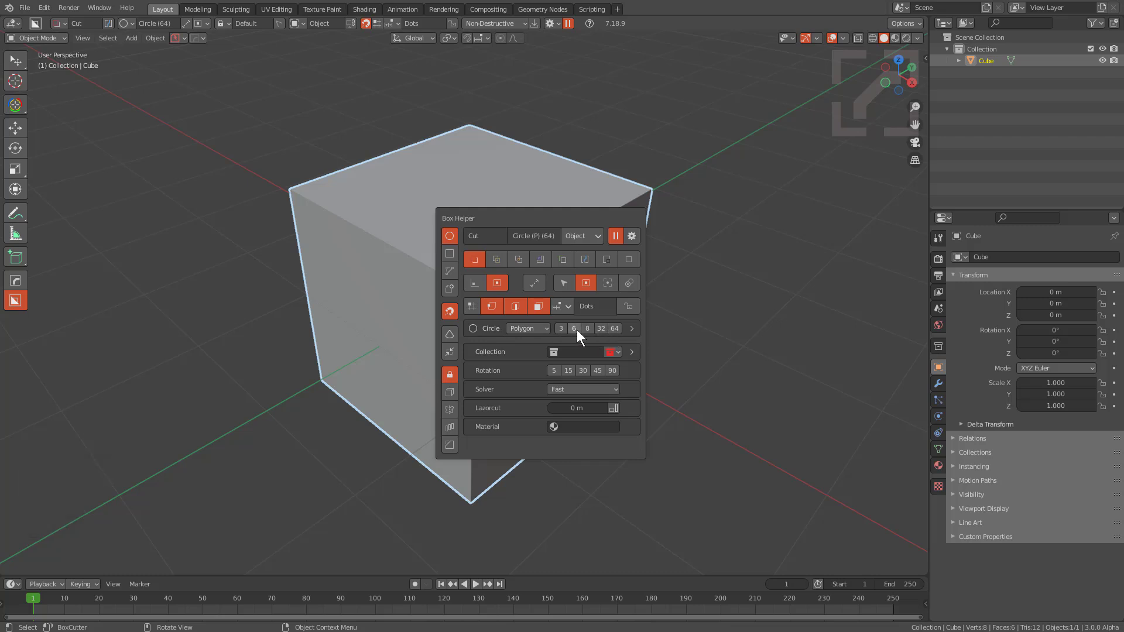
click(534, 326)
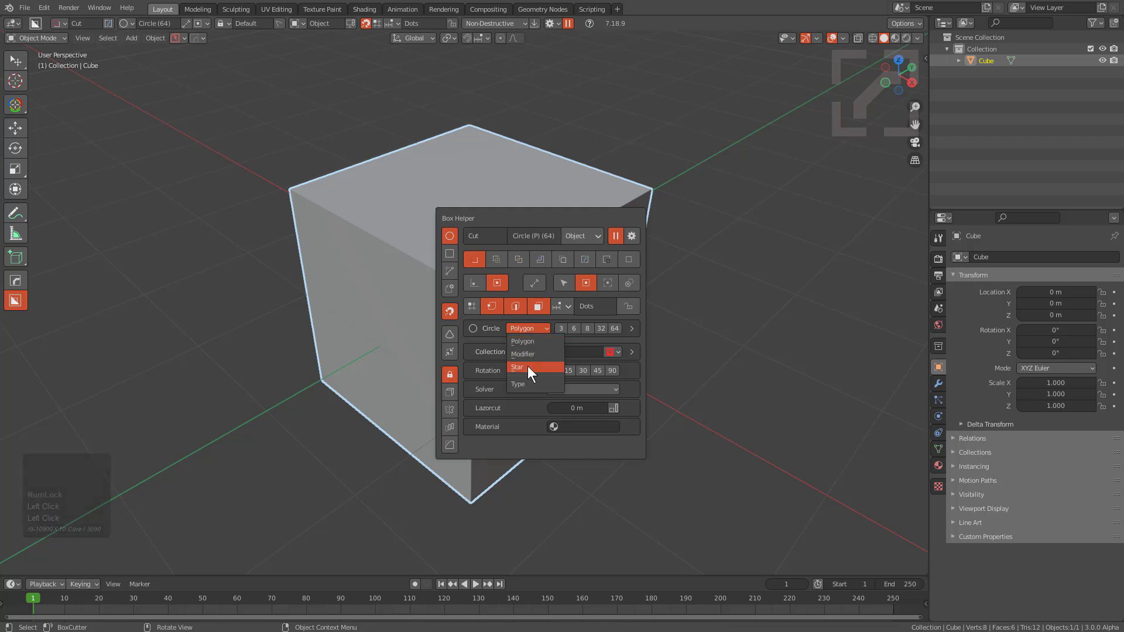
click(488, 329)
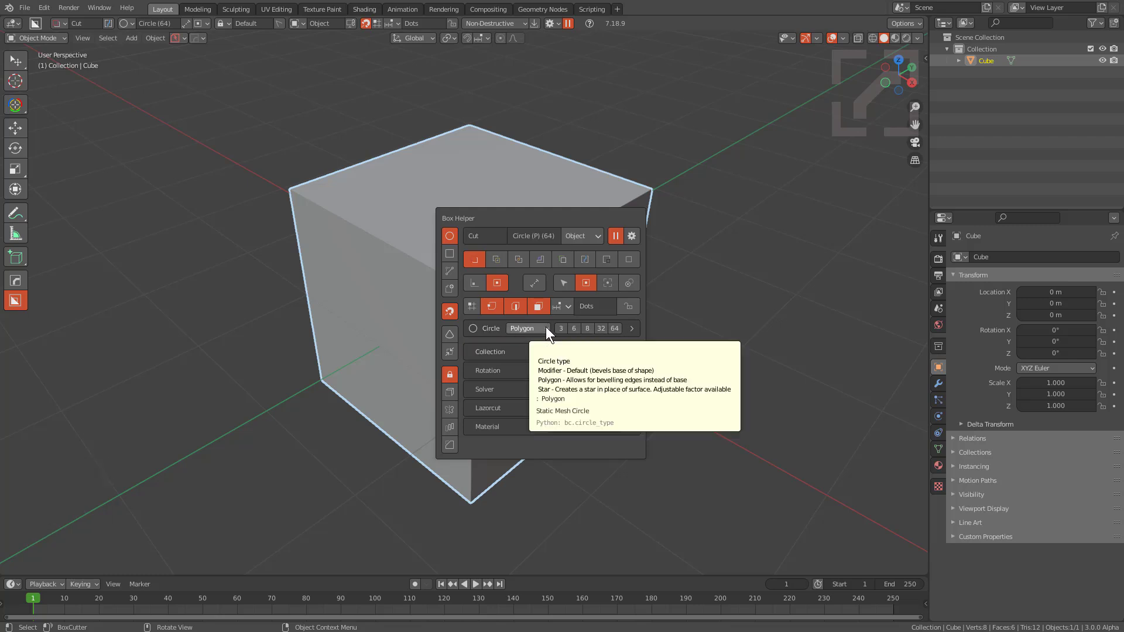
Draw a circular cutter on the cube's top face, extrude it about 0.87 m, and lock the shape with the Box Helper shown.
drag(463, 246, 566, 287)
key(Tab)
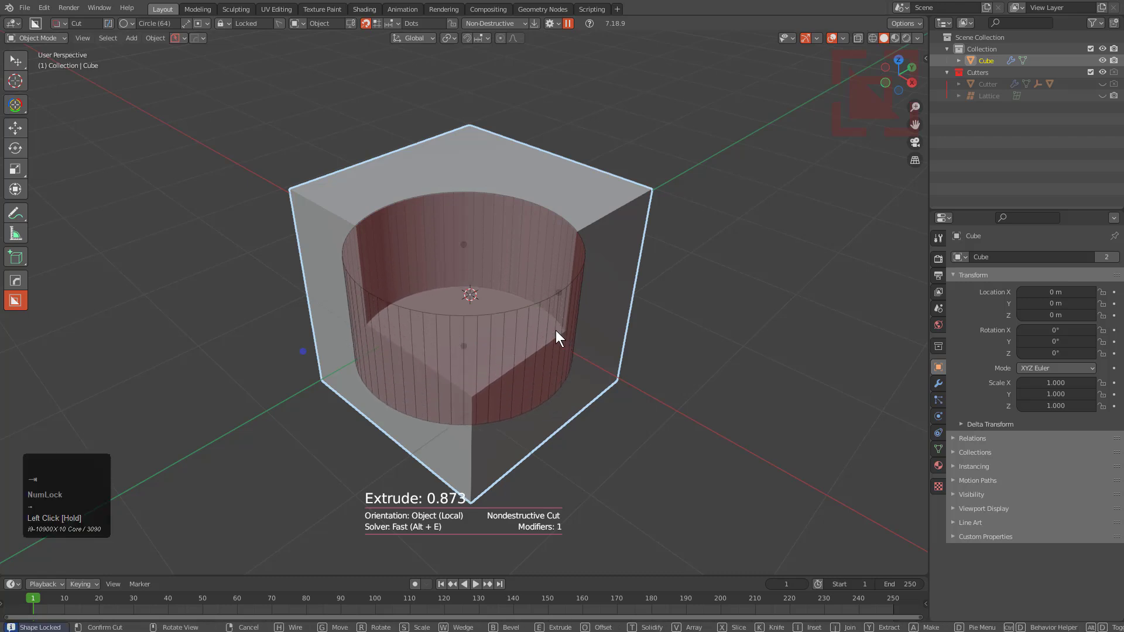
key(d)
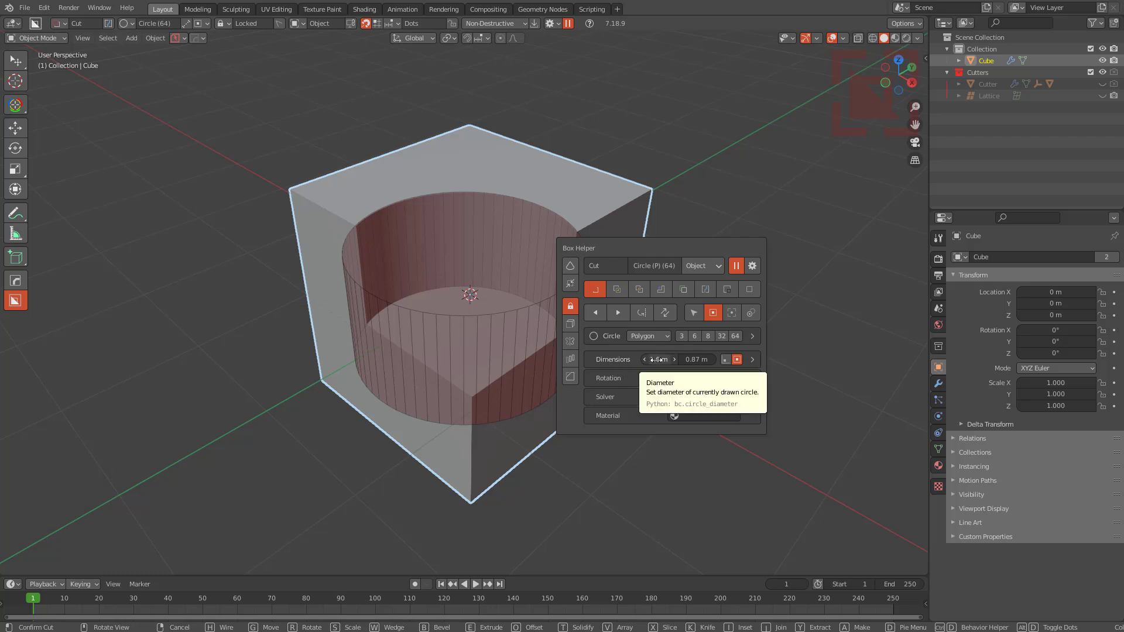
Reduce the circular cutter's diameter to about 1.3 m, and enter 2 inches as its exact diameter.
drag(662, 359, 637, 360)
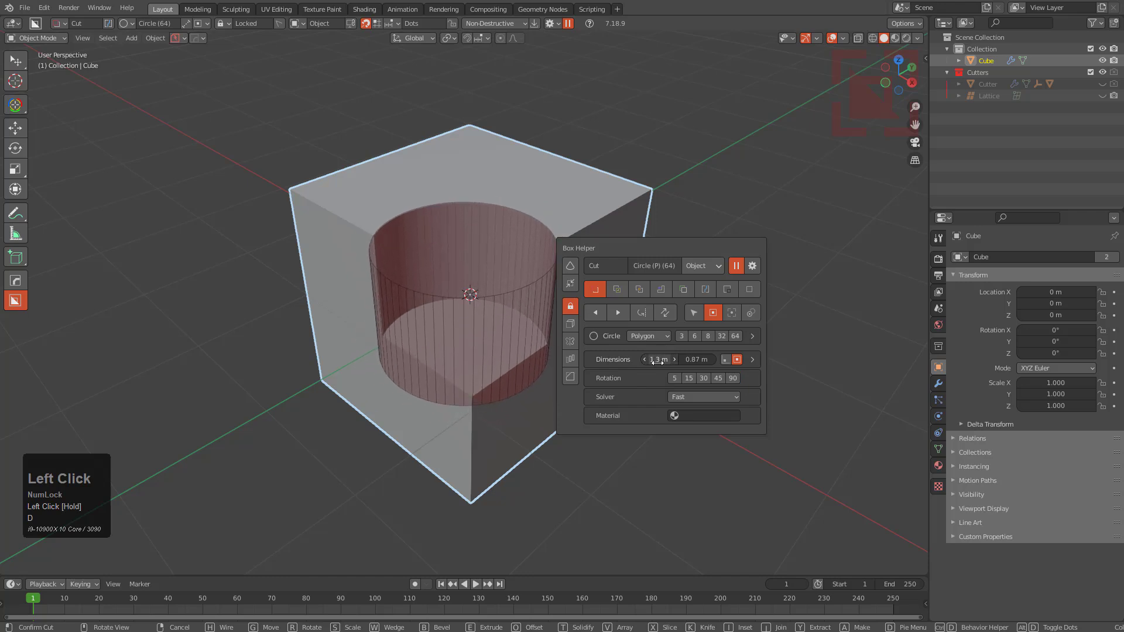
click(658, 360)
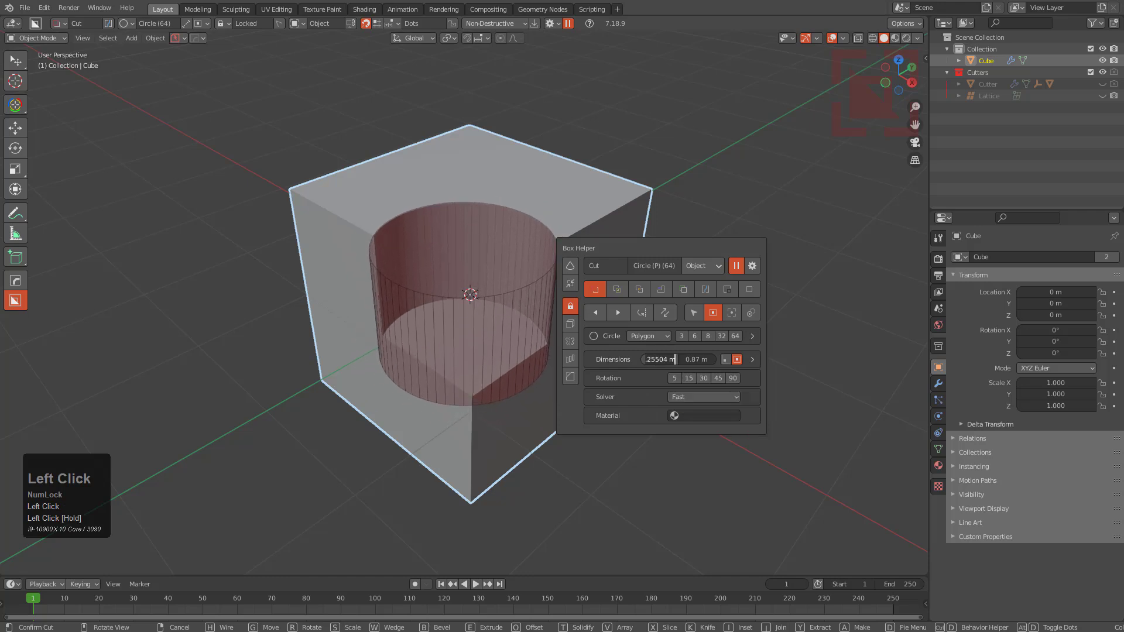
text(2 inches)
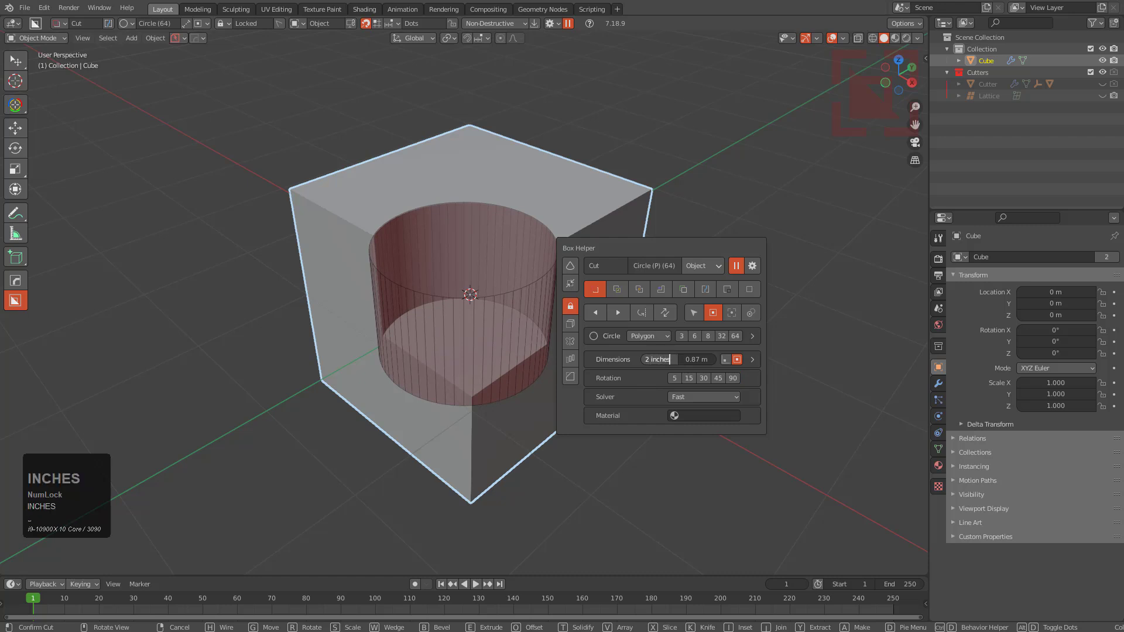
key(Return)
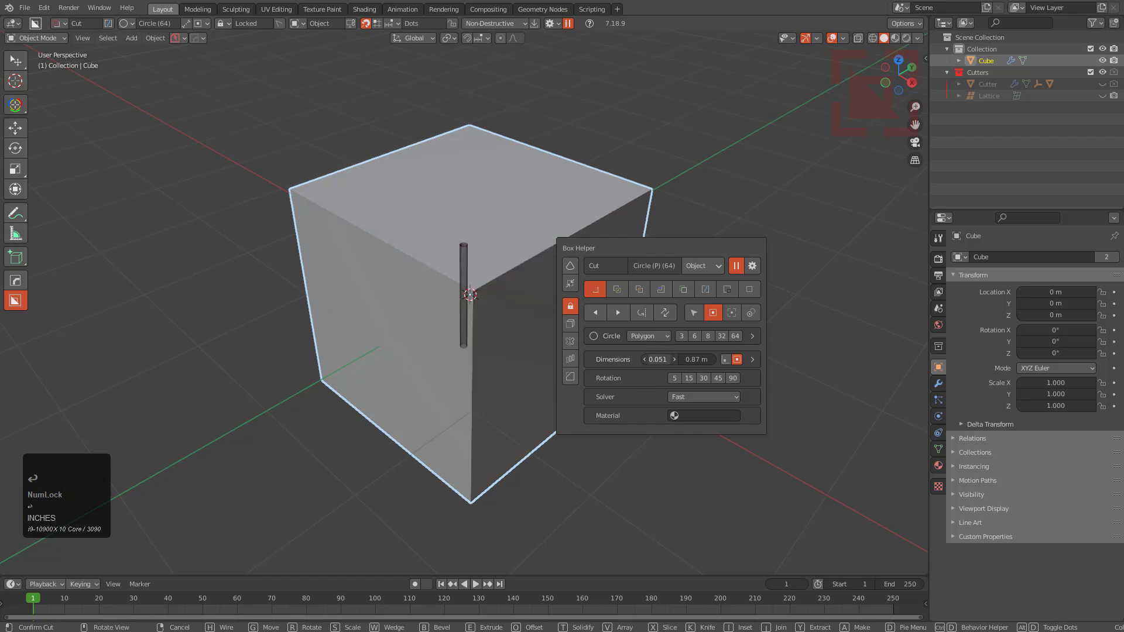
Set the circular cutter's diameter to 2 feet and reduce its depth to about 0.43 m.
click(658, 360)
text(2 feet)
key(Return)
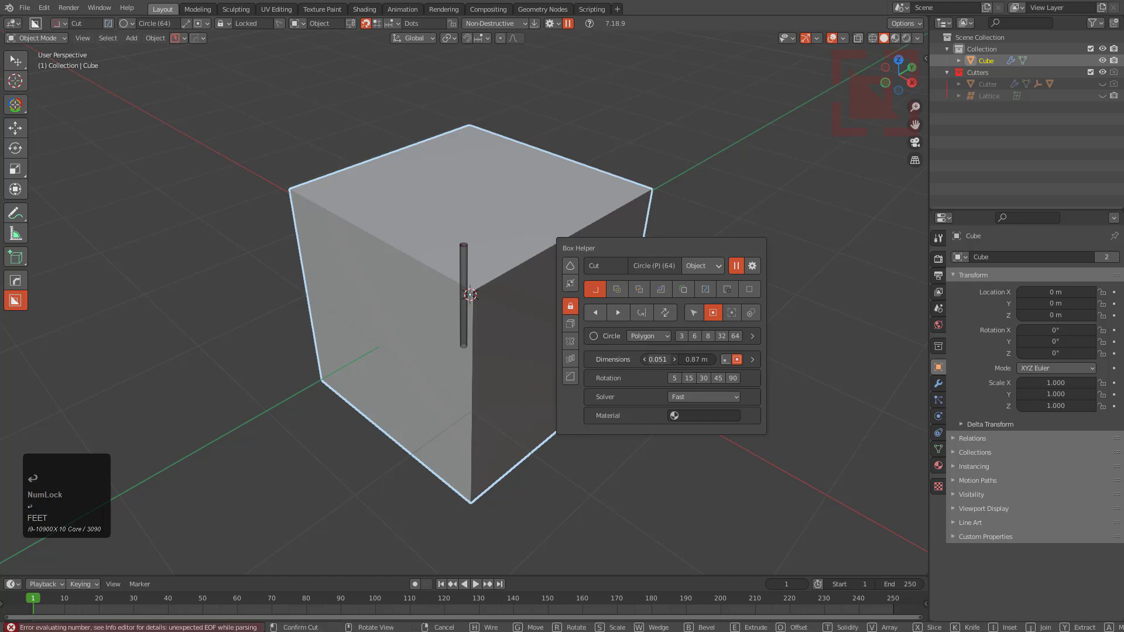
click(658, 360)
text(2 feet)
key(Return)
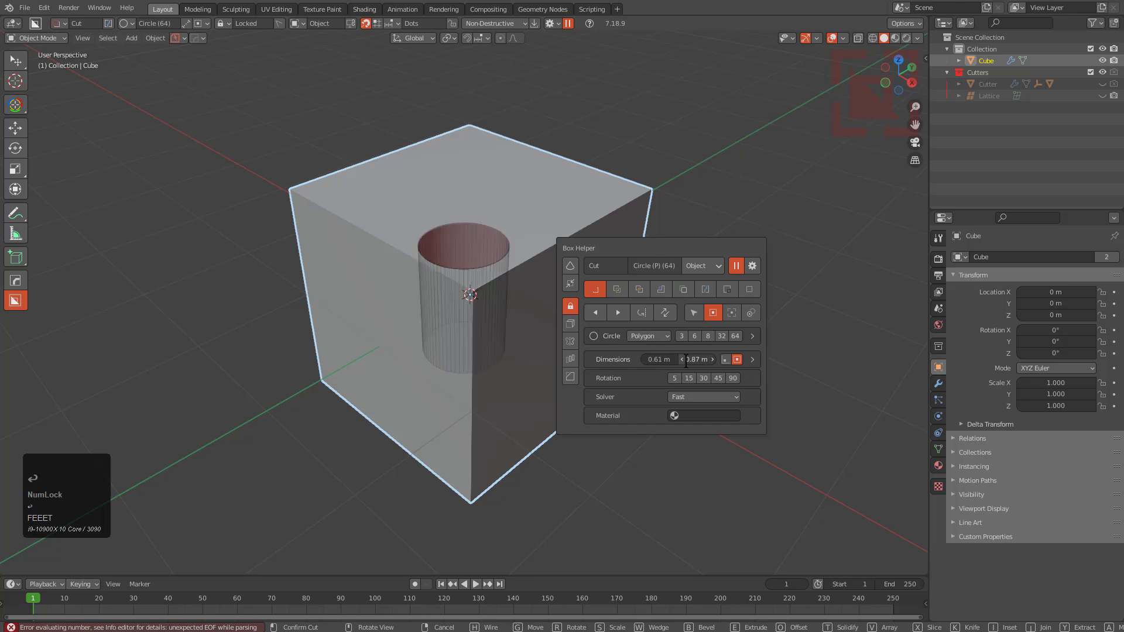
mouse_move(694, 358)
mouse_down()
mouse_move(709, 358)
mouse_move(673, 358)
mouse_up()
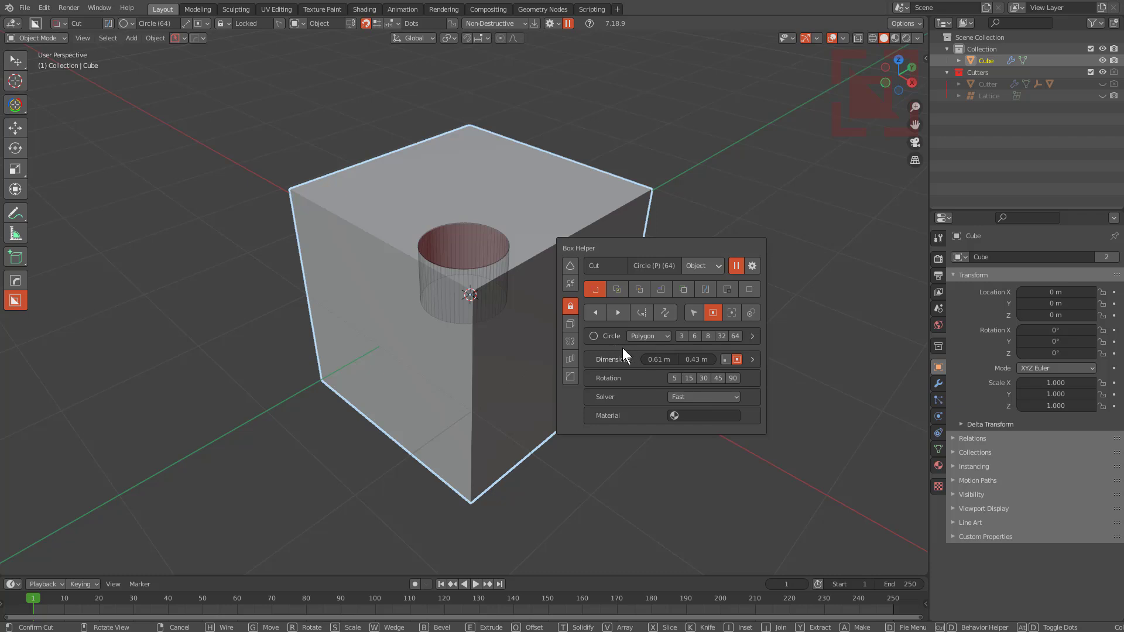
Bevel the circular cutter about 0.15 m wide with 1 segment, and lock the shape with the Box Helper shown.
click(571, 377)
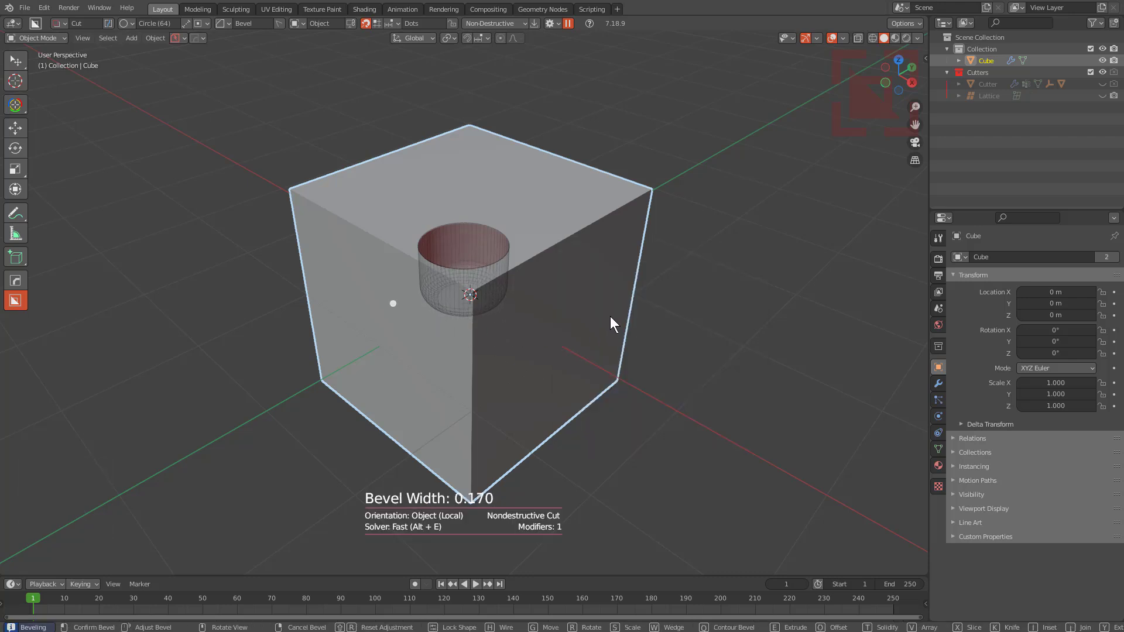
scroll(612, 316, down, 2)
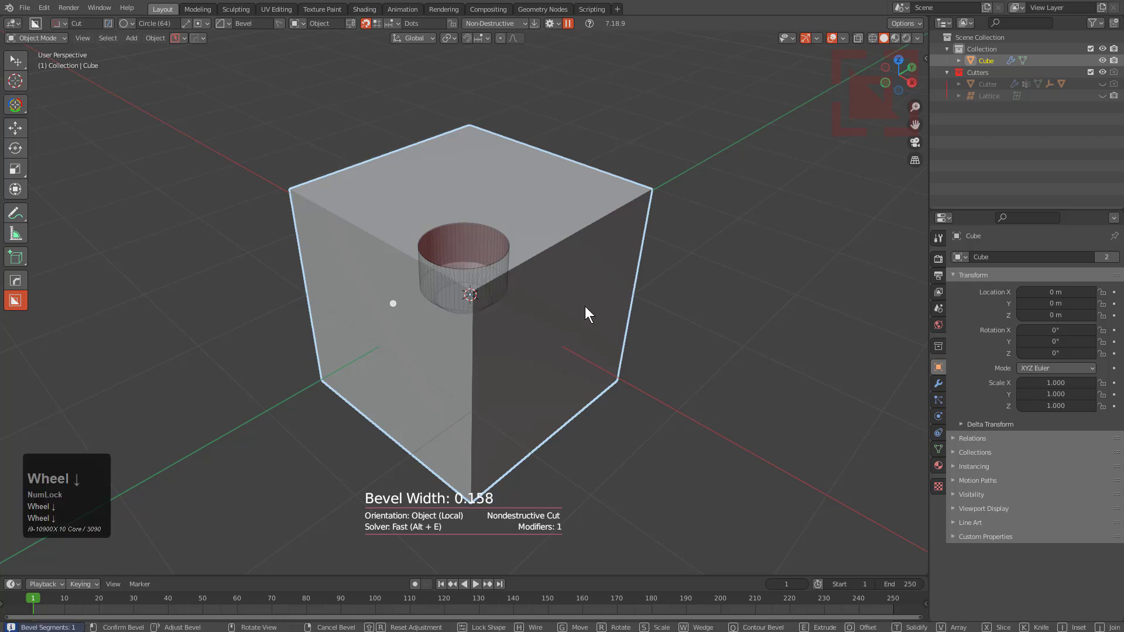
key(Tab)
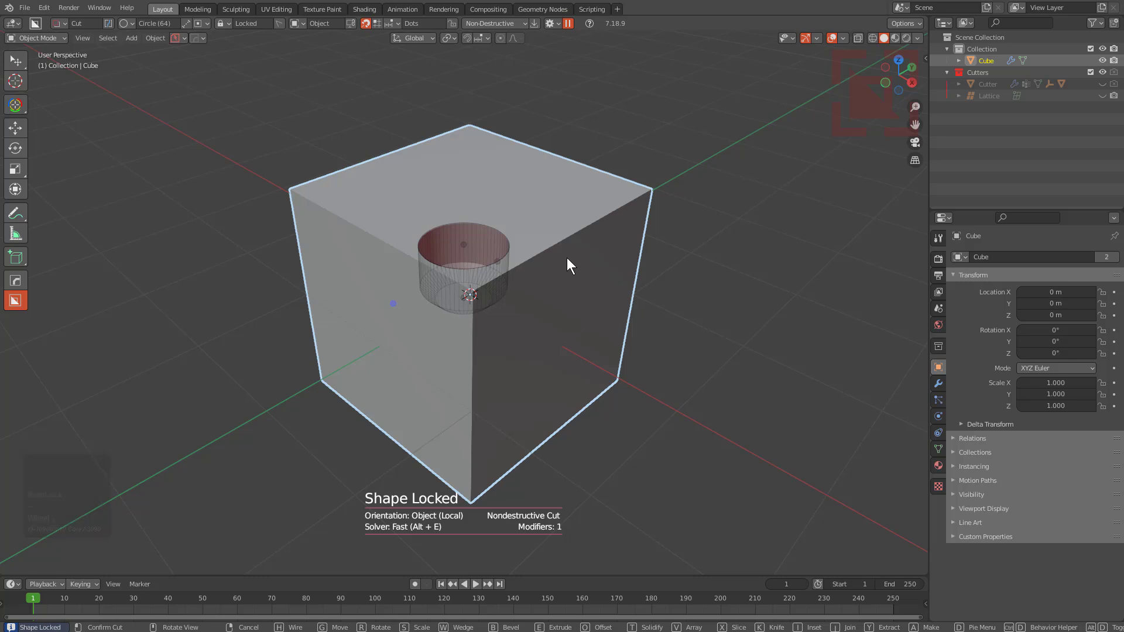
key(d)
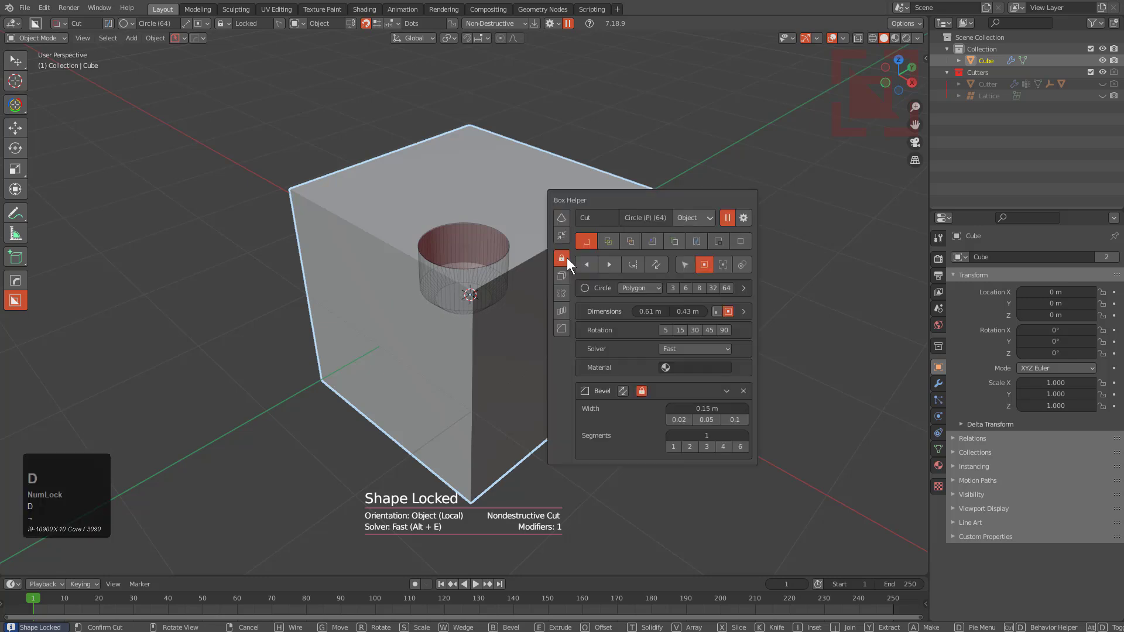
Collapse the bevel settings, flip the cutter on Z to bevel the hole's opening, and cancel the cut.
click(598, 389)
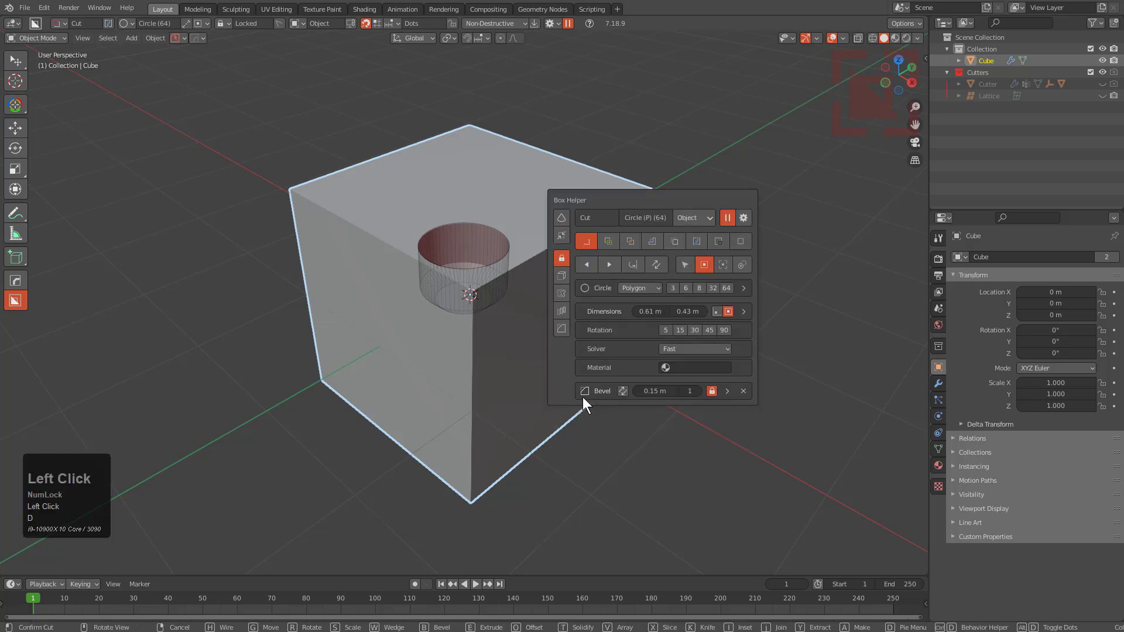
click(623, 394)
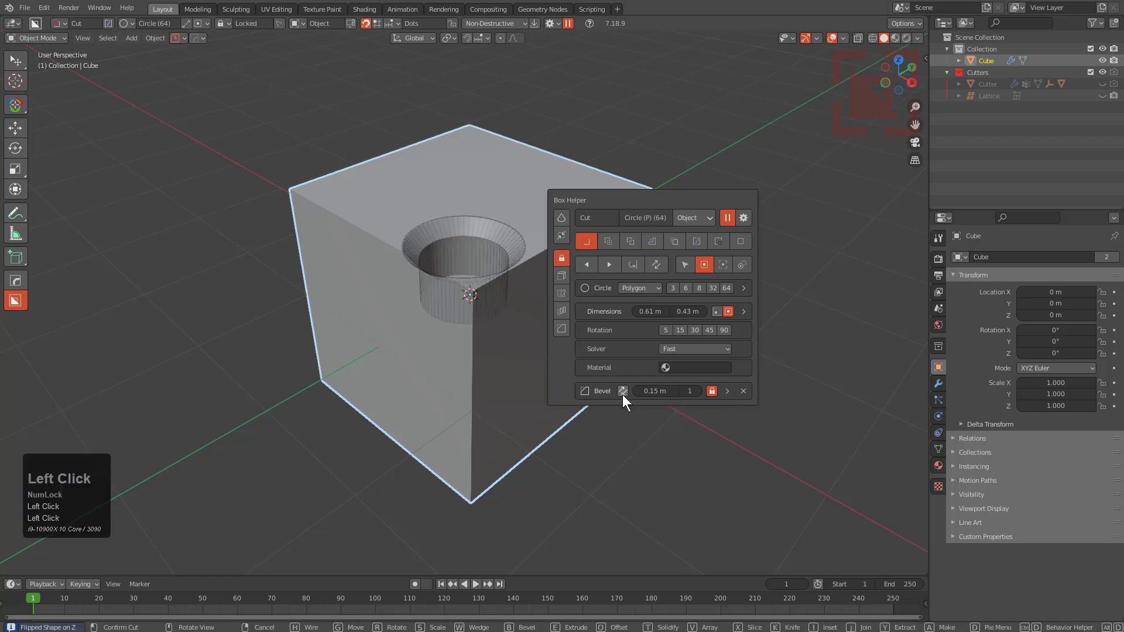
click(623, 394)
click(623, 395)
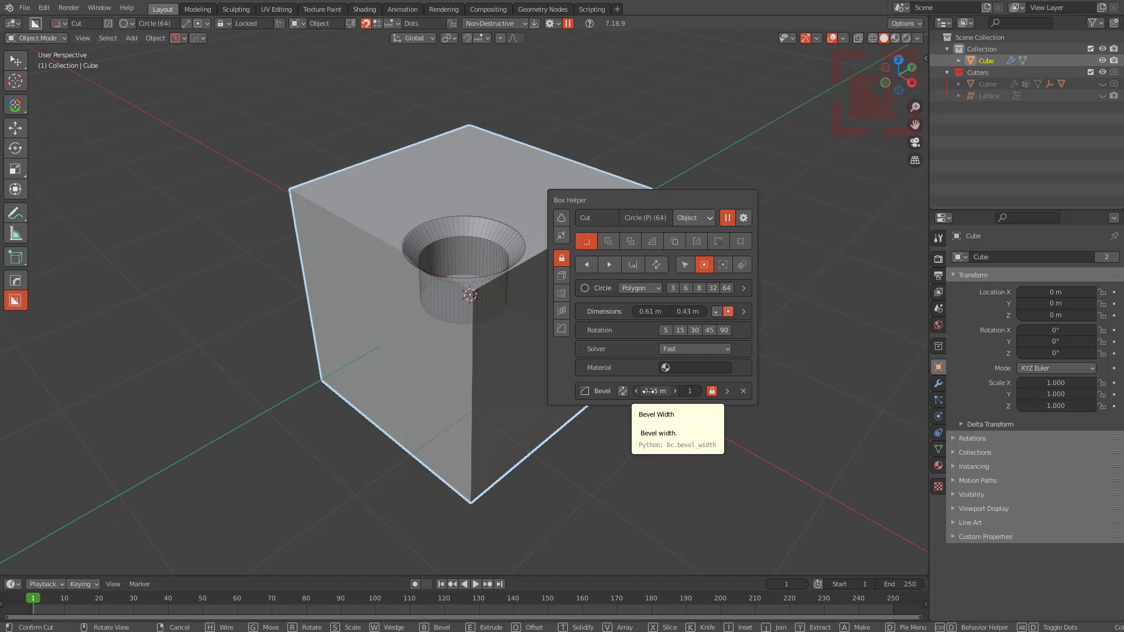
right_click(456, 278)
Draw a circular cutter about 1.2 m wide and 0.75 m deep on the cube's side face, add a 0.241 m bevel, and flip it.
mouse_move(504, 304)
mouse_down()
mouse_move(559, 328)
mouse_move(539, 310)
mouse_up()
key(b)
key(Tab)
key(d)
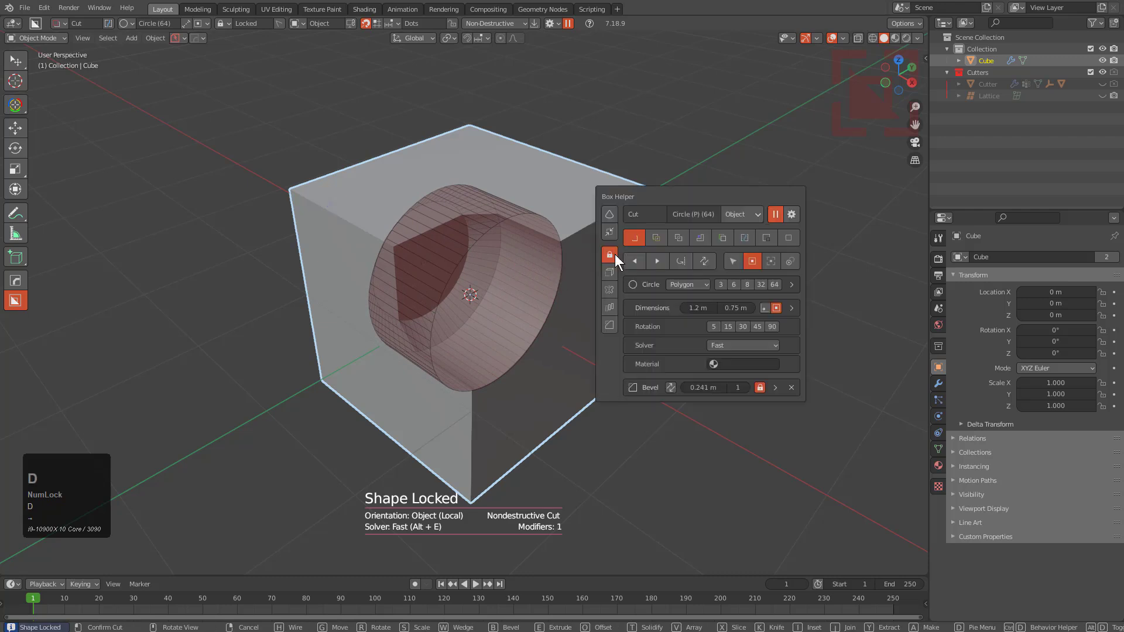
click(670, 387)
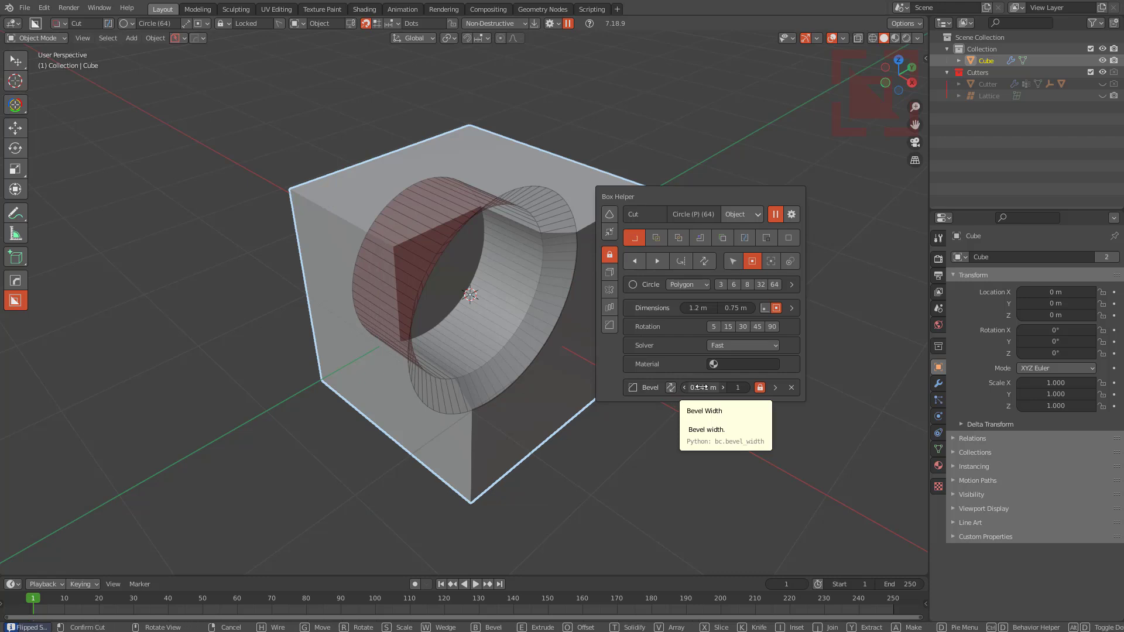
Examine the expanded and collapsed bevel settings of the circular cutter, and cancel the cut.
click(653, 387)
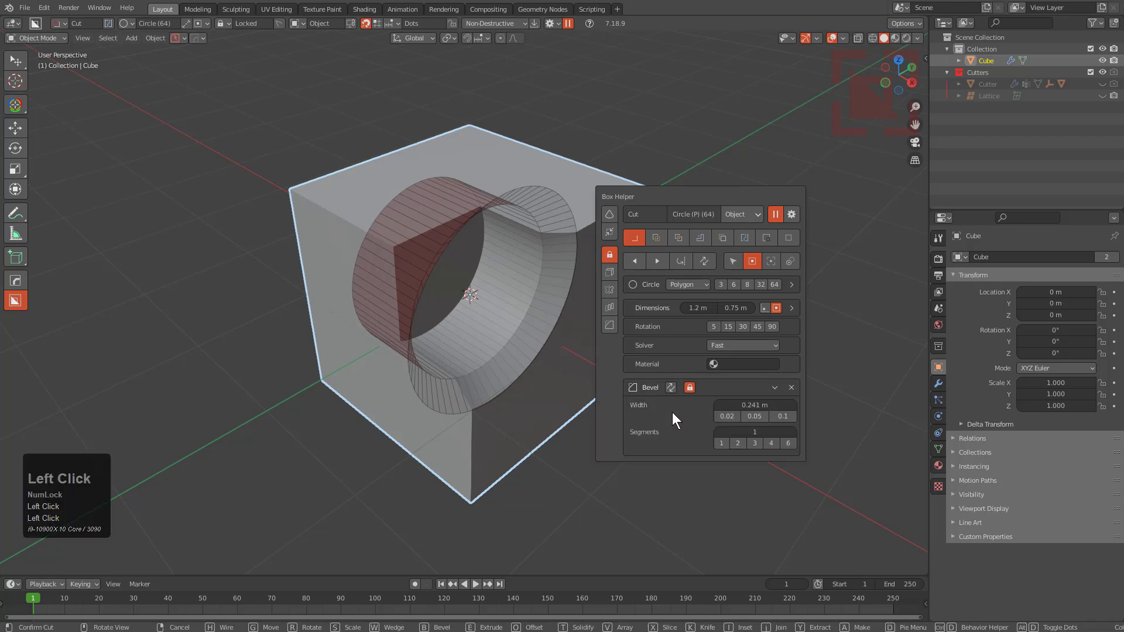
click(651, 388)
click(652, 384)
click(653, 385)
click(774, 388)
click(775, 388)
click(775, 388)
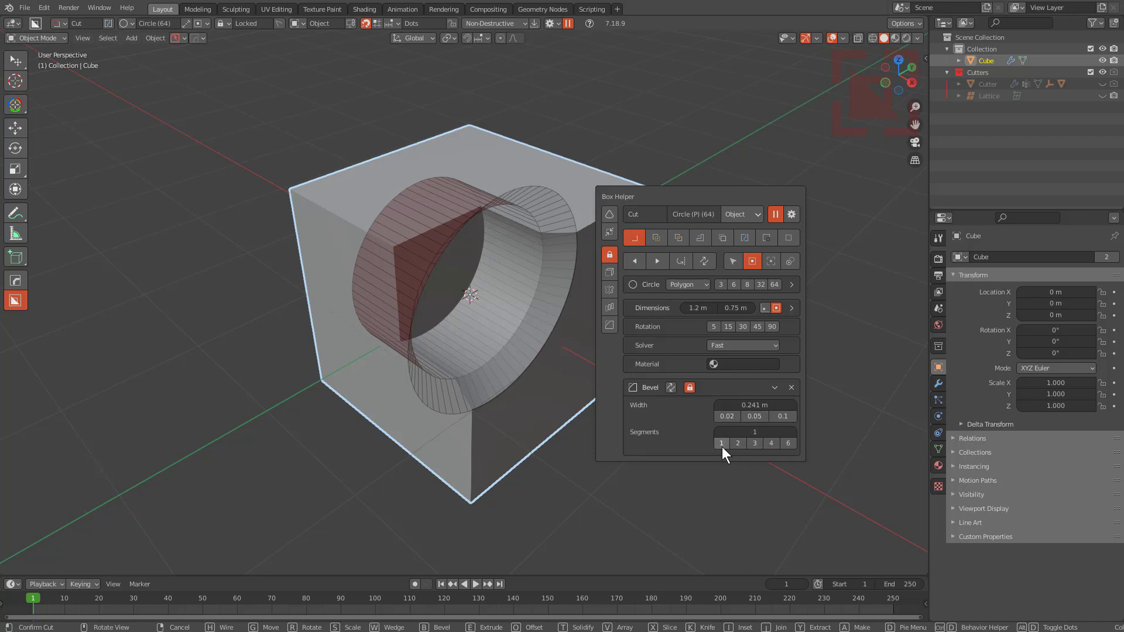
click(772, 388)
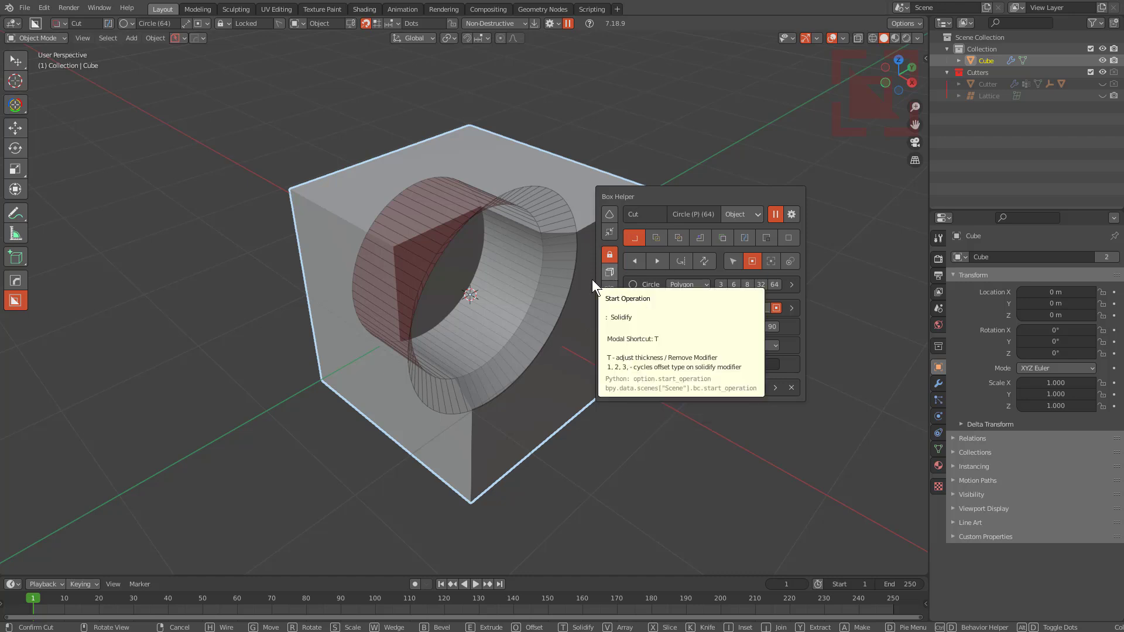
right_click(518, 232)
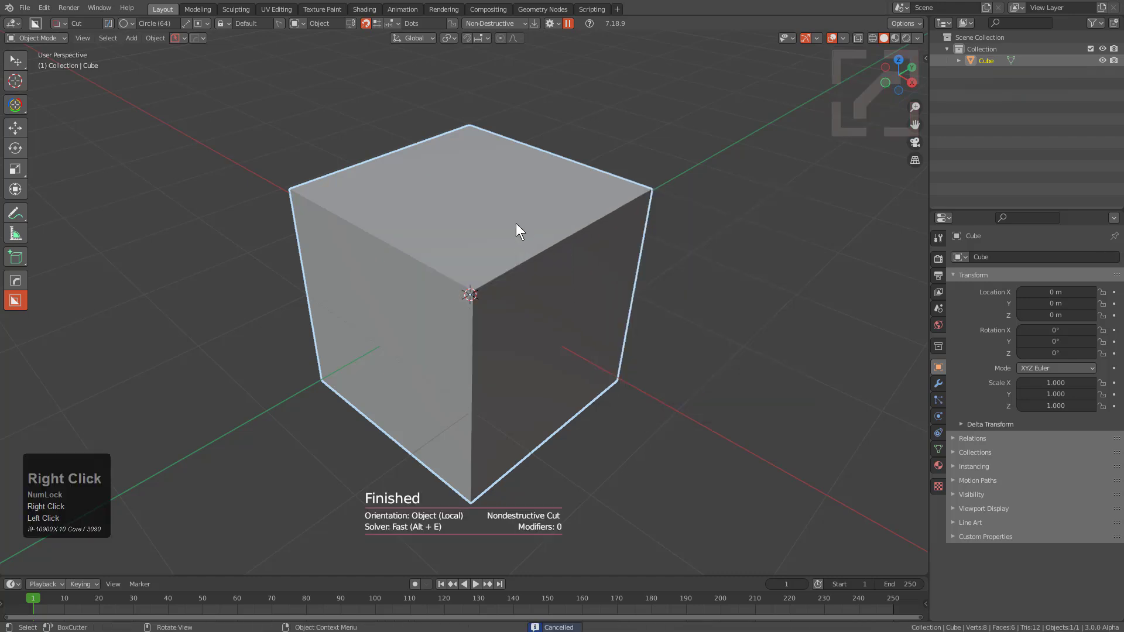
Switch the cutter shape to Box and draw a locked box cut of about 1.7 by 1.8 by 1.2 m into the cube's top.
key(d)
click(510, 249)
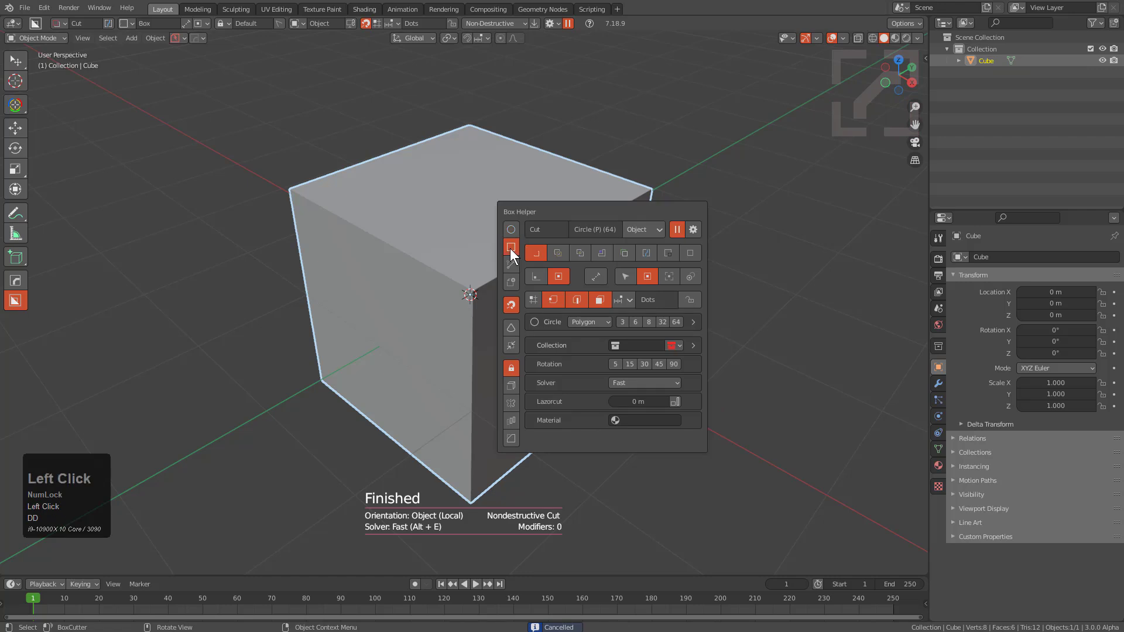
drag(485, 163, 487, 363)
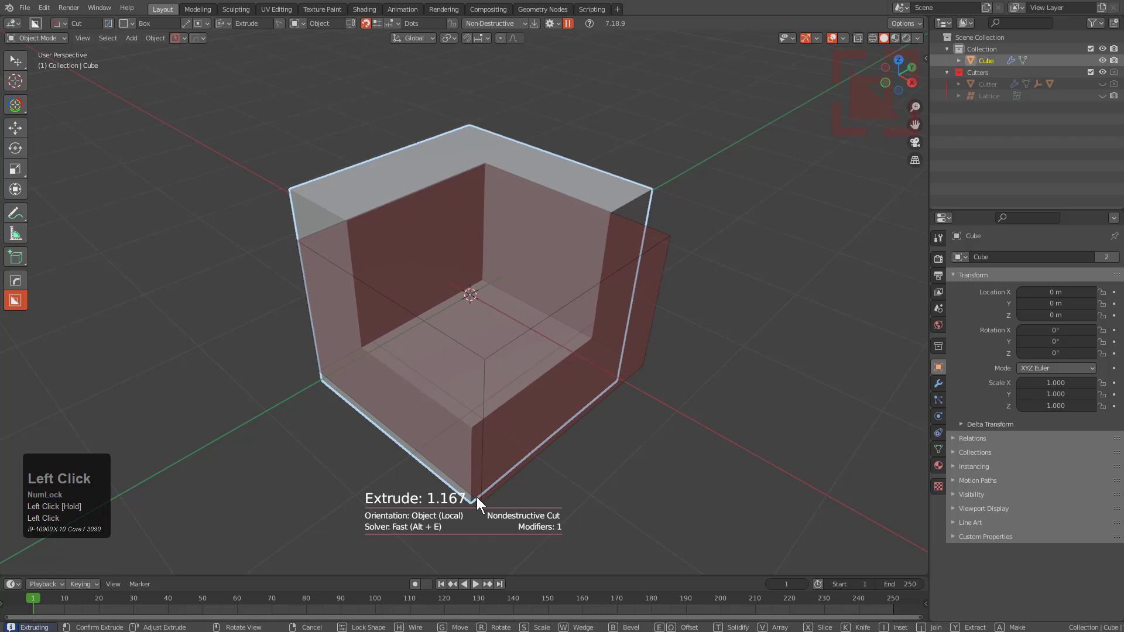
key(Tab)
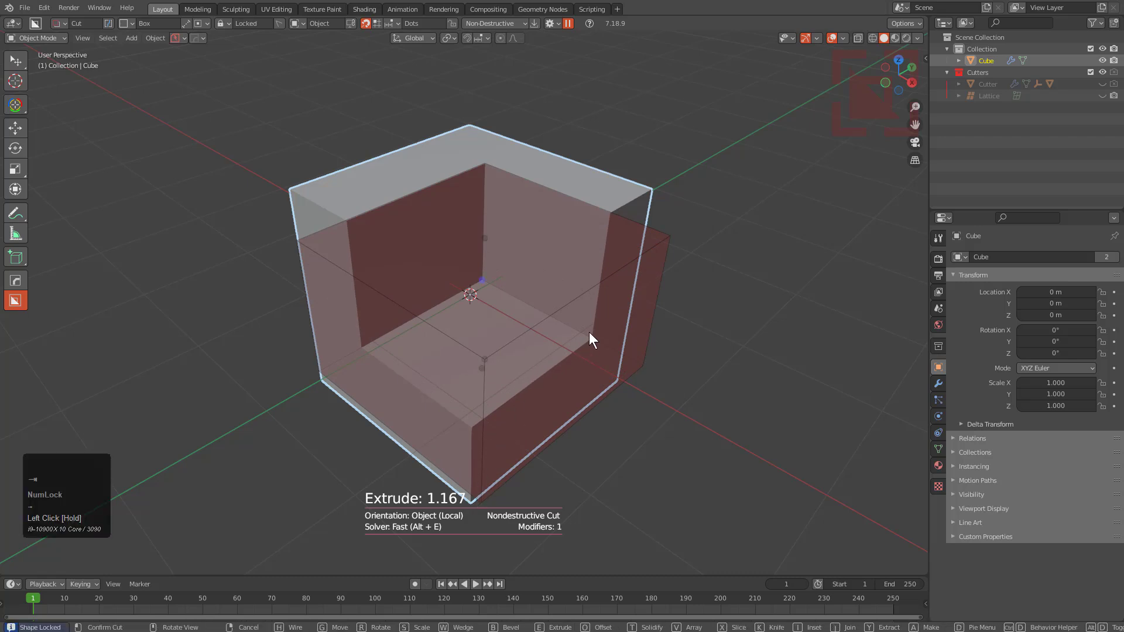
key(d)
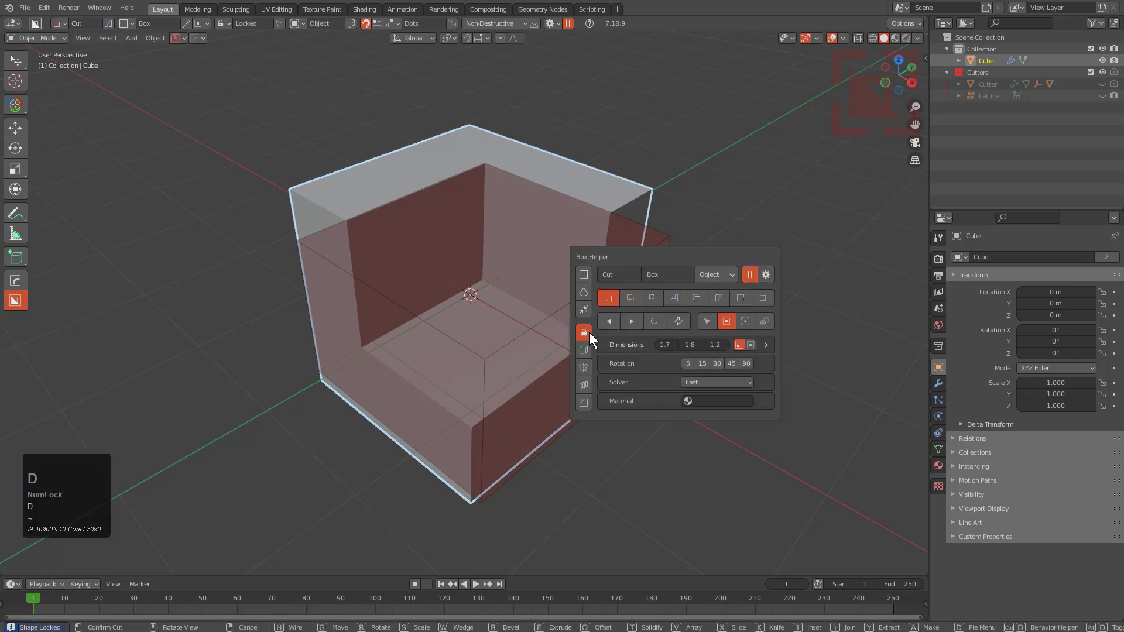
Convert the box cutter to a 5 by 5 grid, check its Border and Solidify options, and set the solidify thickness to 0.06 m.
click(585, 274)
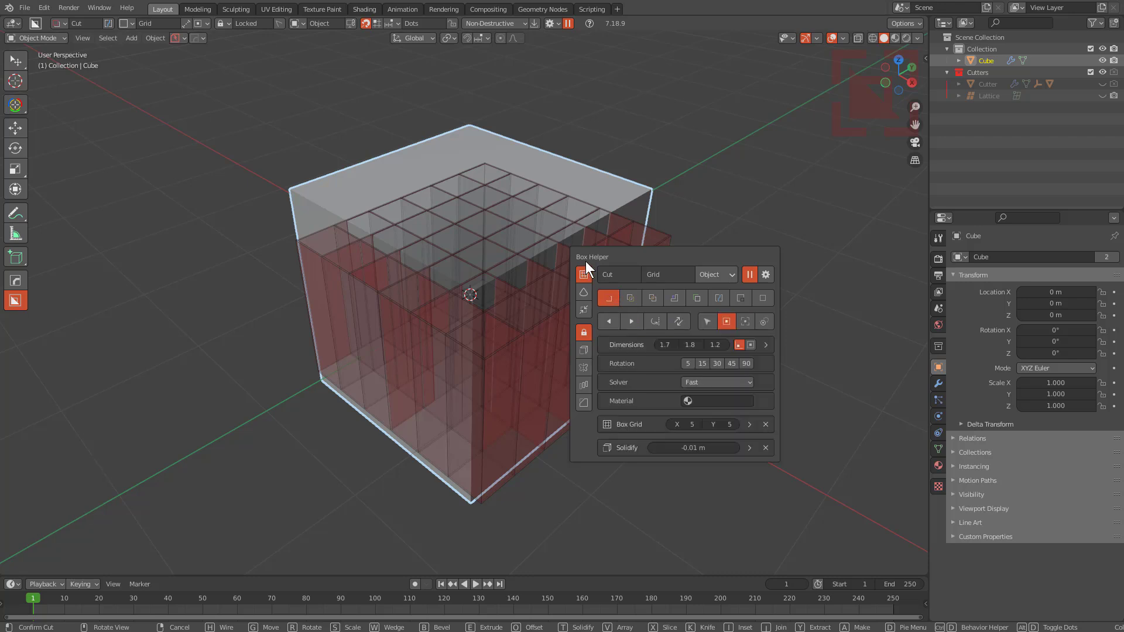
click(633, 424)
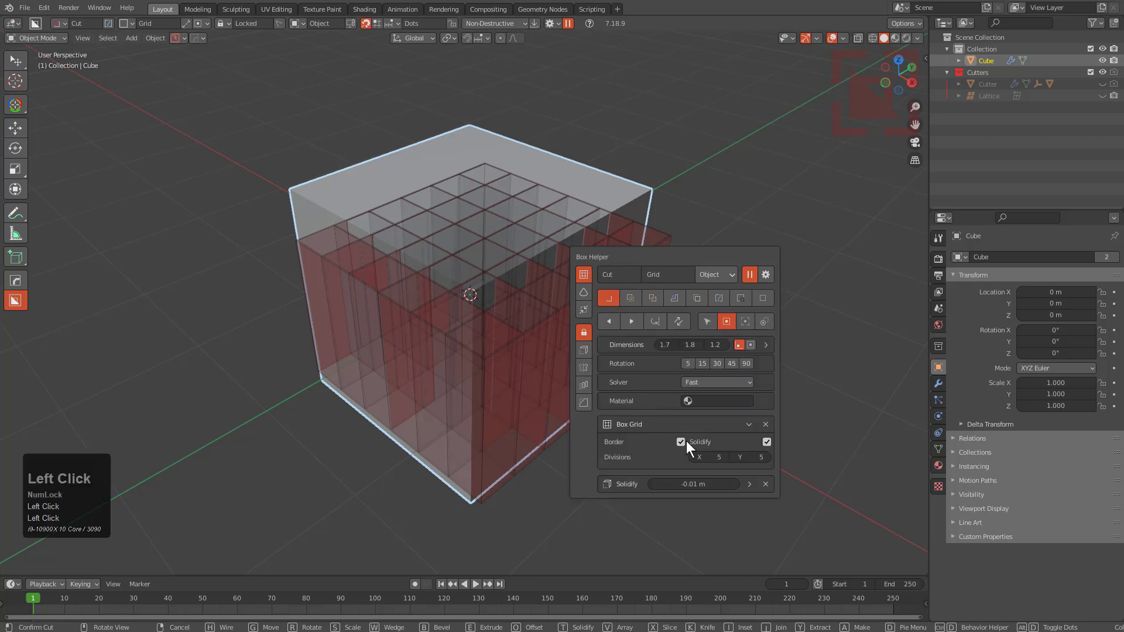
click(627, 423)
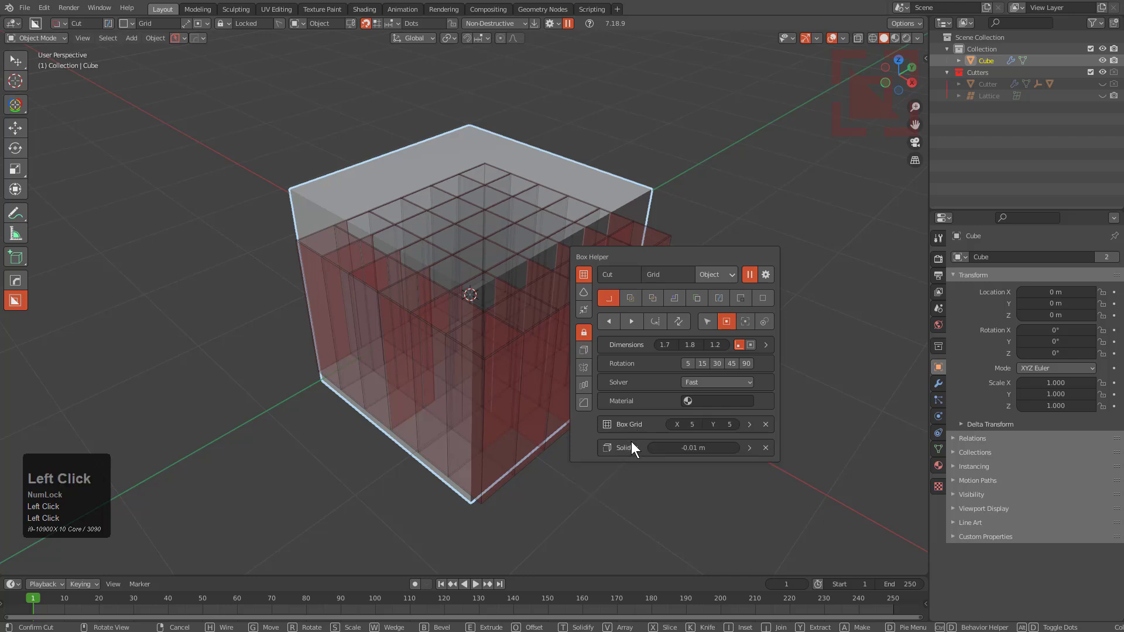
drag(670, 447, 711, 447)
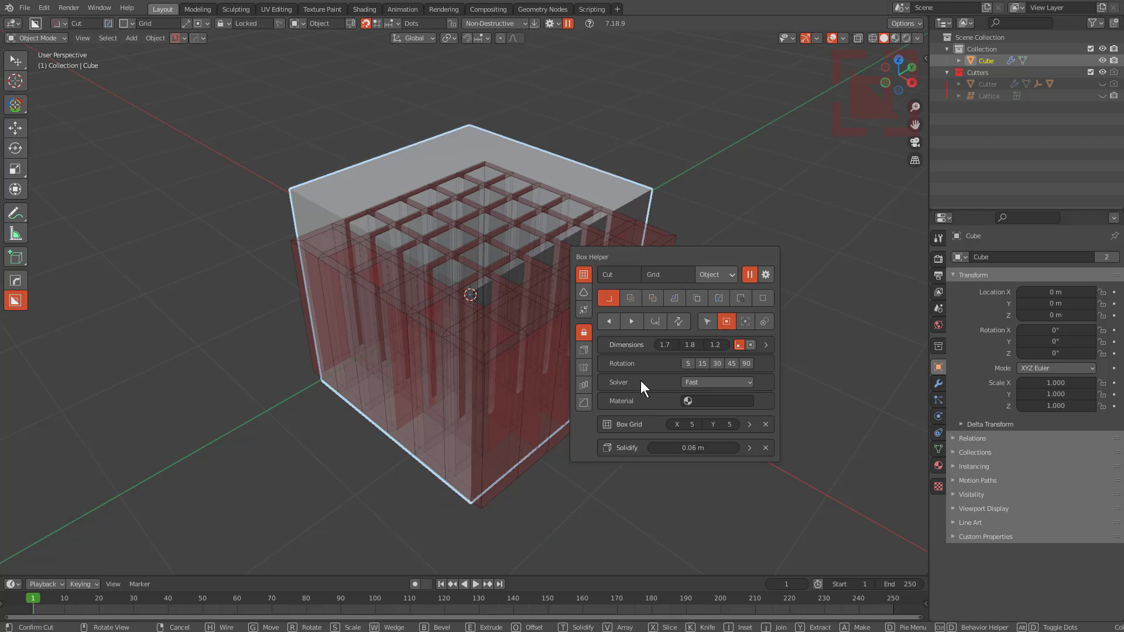
Try Wedge and Taper on the grid cutter, and return it to a plain box without either.
click(588, 290)
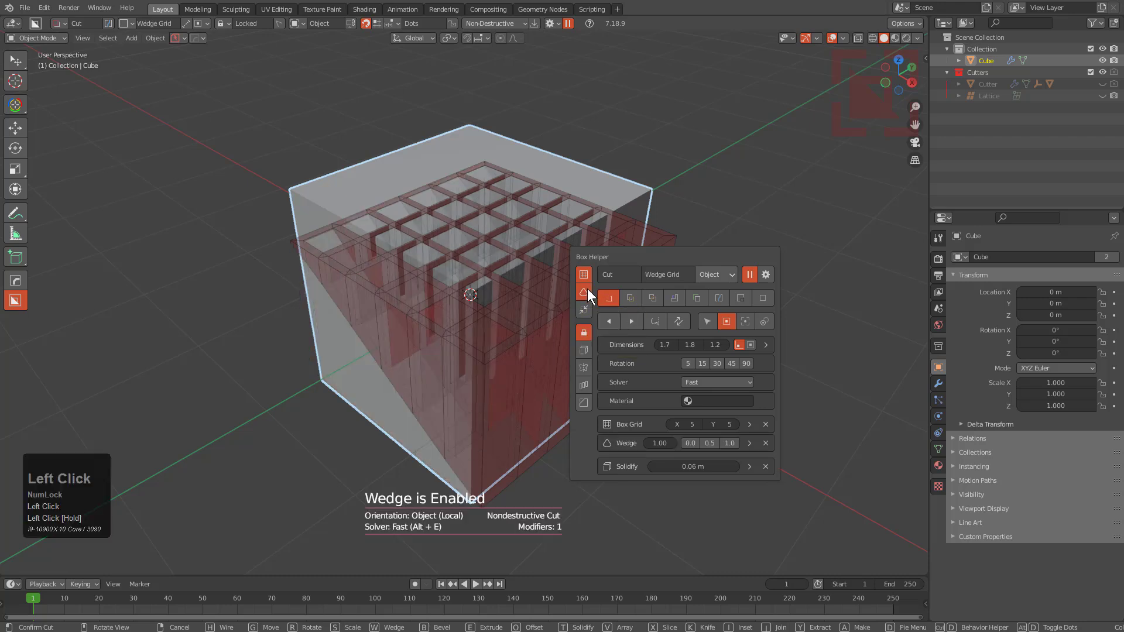
click(588, 289)
click(584, 307)
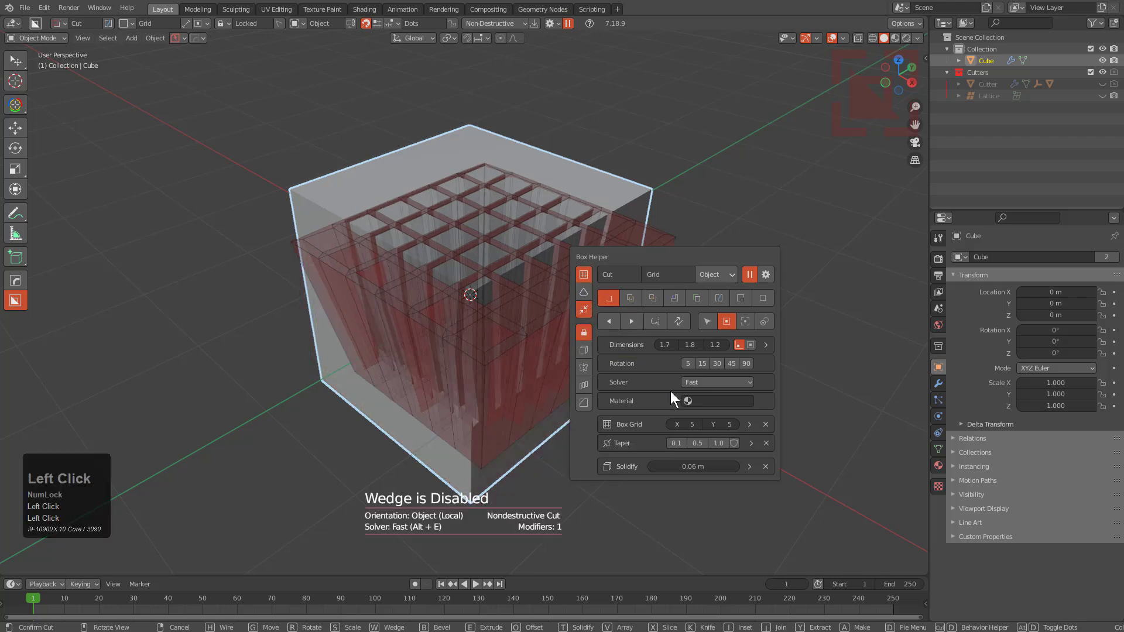
click(715, 445)
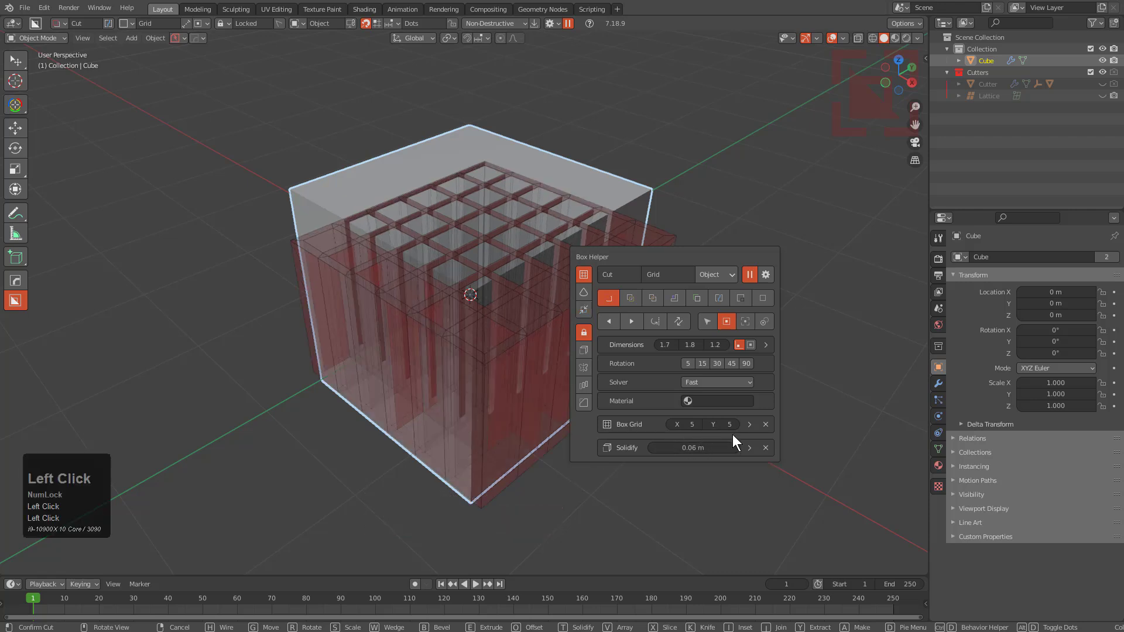
click(584, 310)
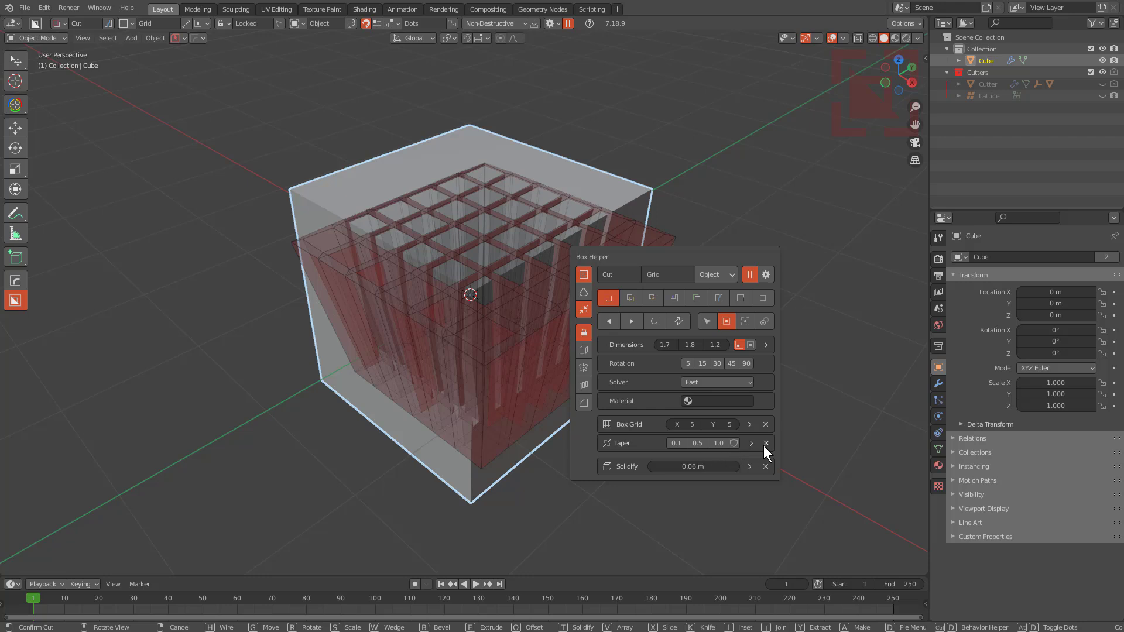
click(586, 275)
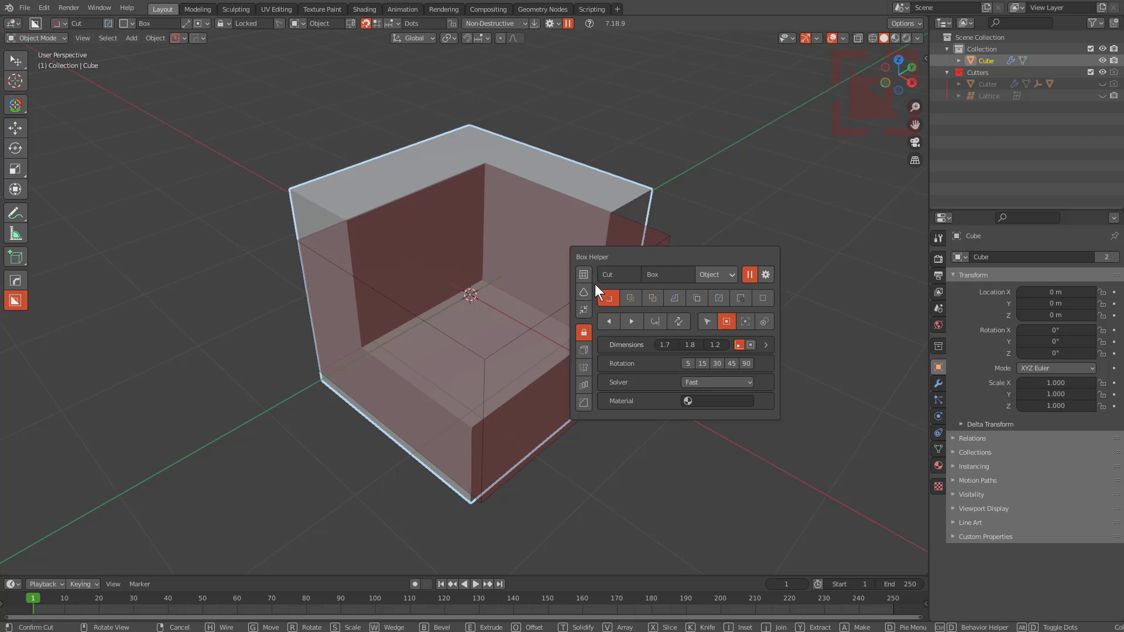
Cancel the box cut and compare the Box Helper options for the Ngon, Custom, Box and Circle cutter shapes.
right_click(516, 180)
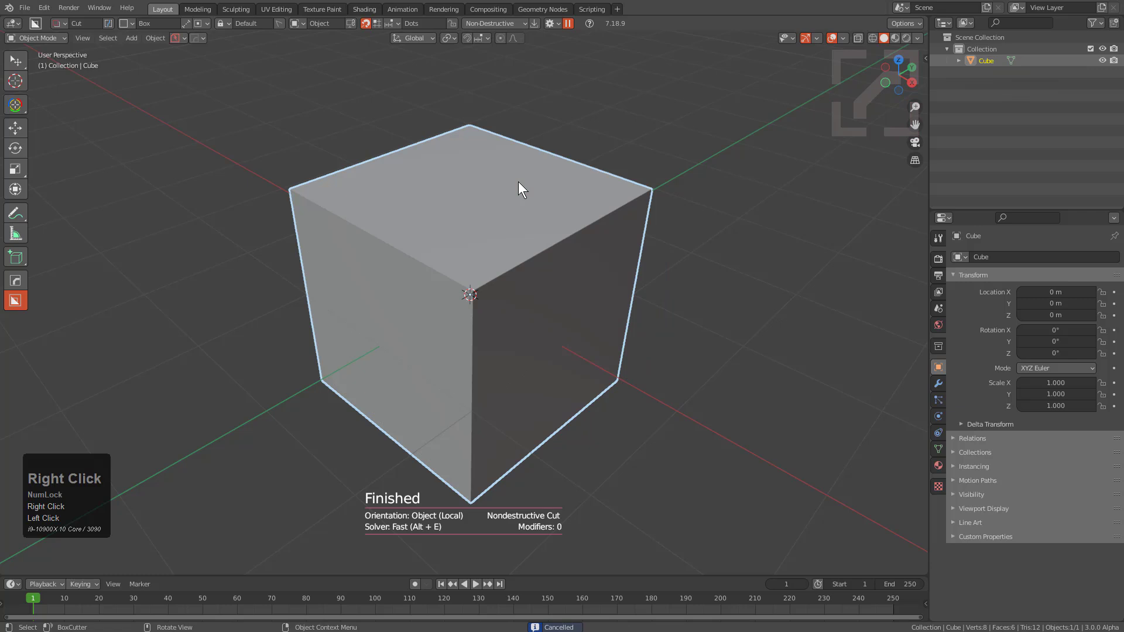
key(d)
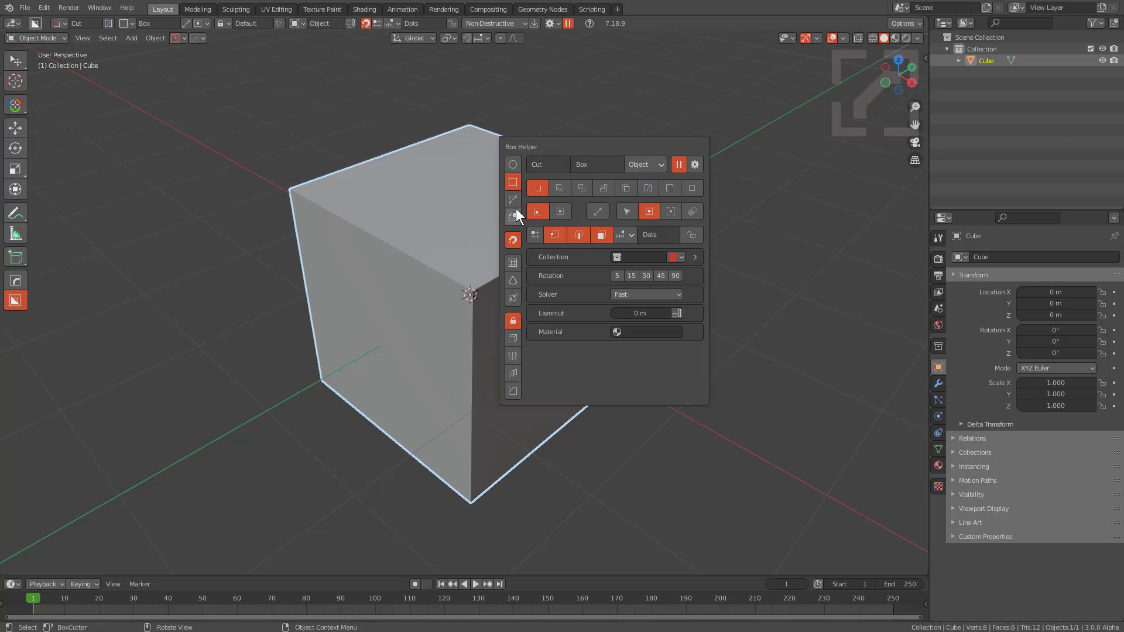
click(512, 198)
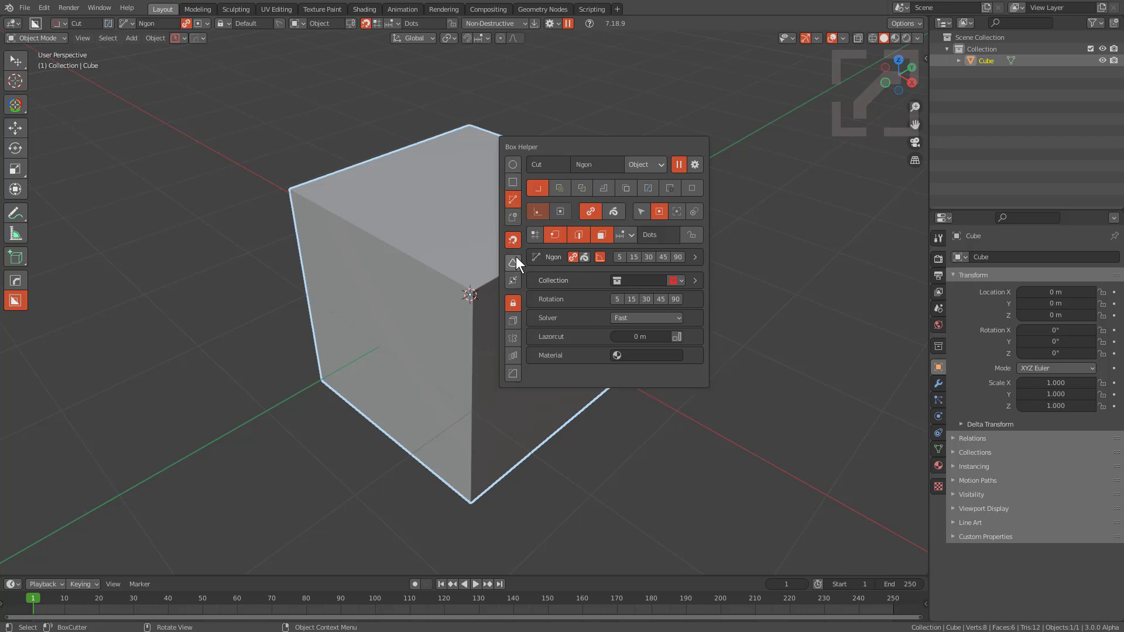
click(512, 216)
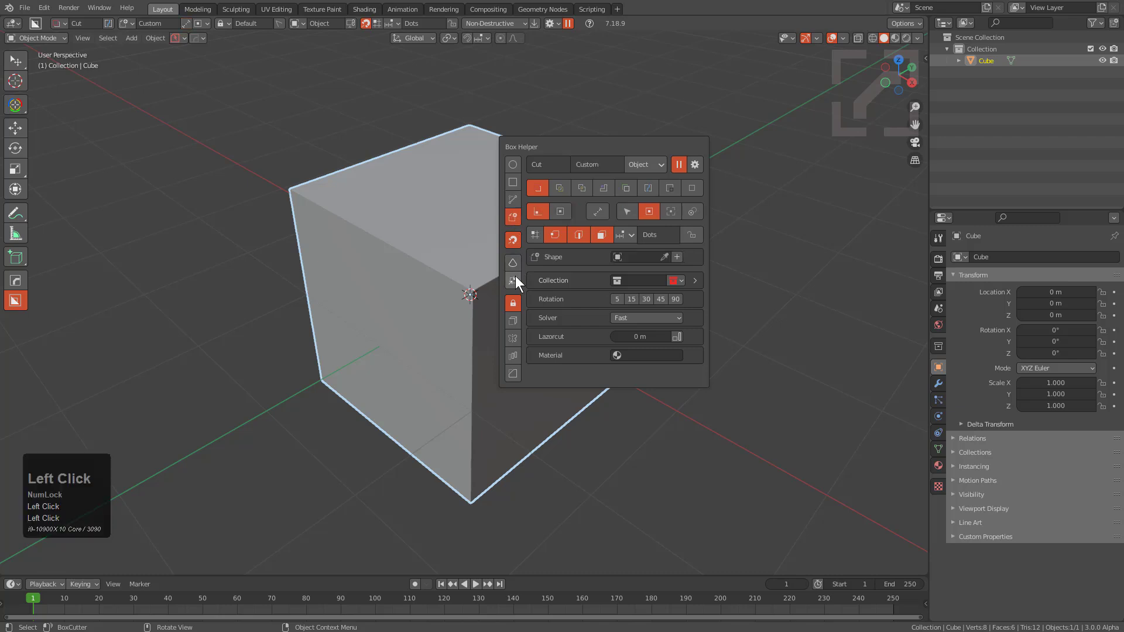
click(513, 182)
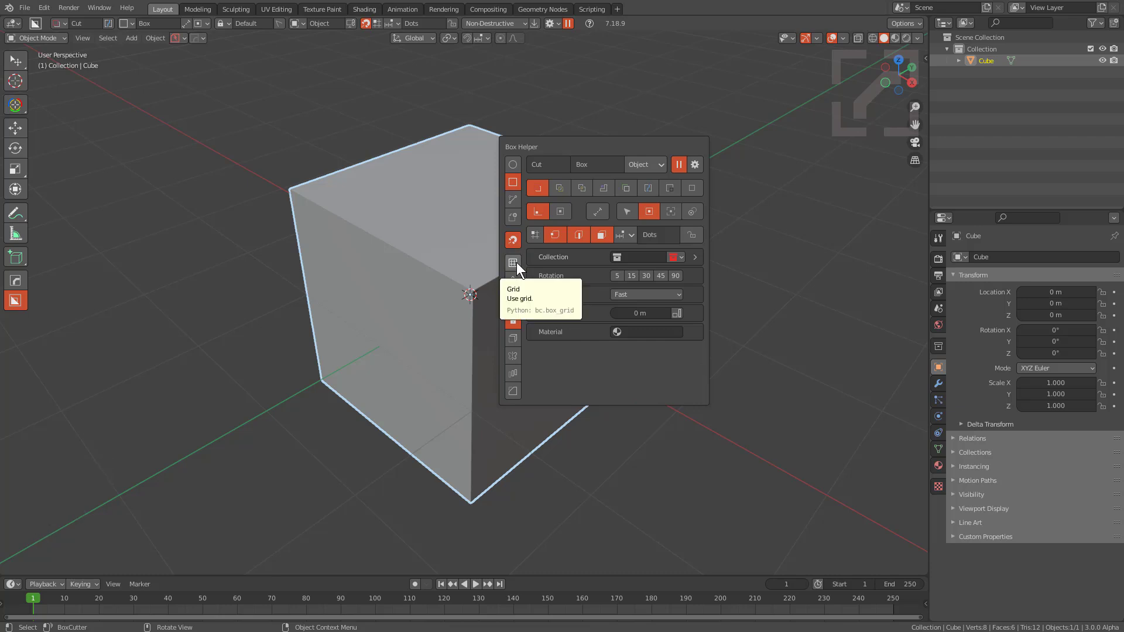
click(512, 166)
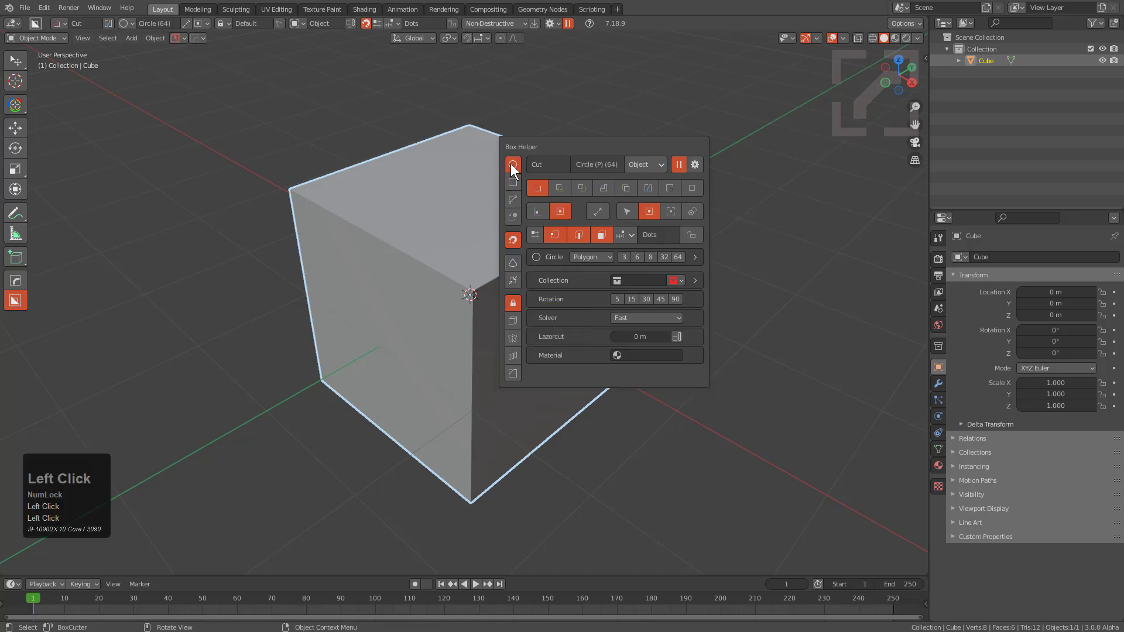
click(590, 258)
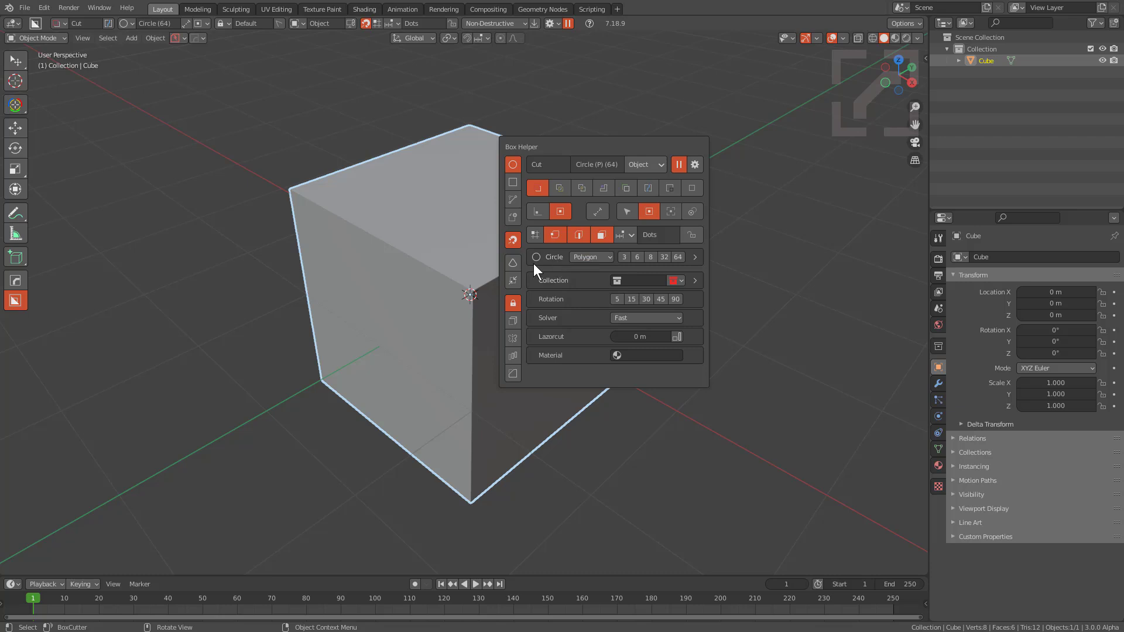
Switch the cutter to Ngon in Line mode and draw a locked four-segment zigzag line about 2 m long across the cube's top.
click(512, 200)
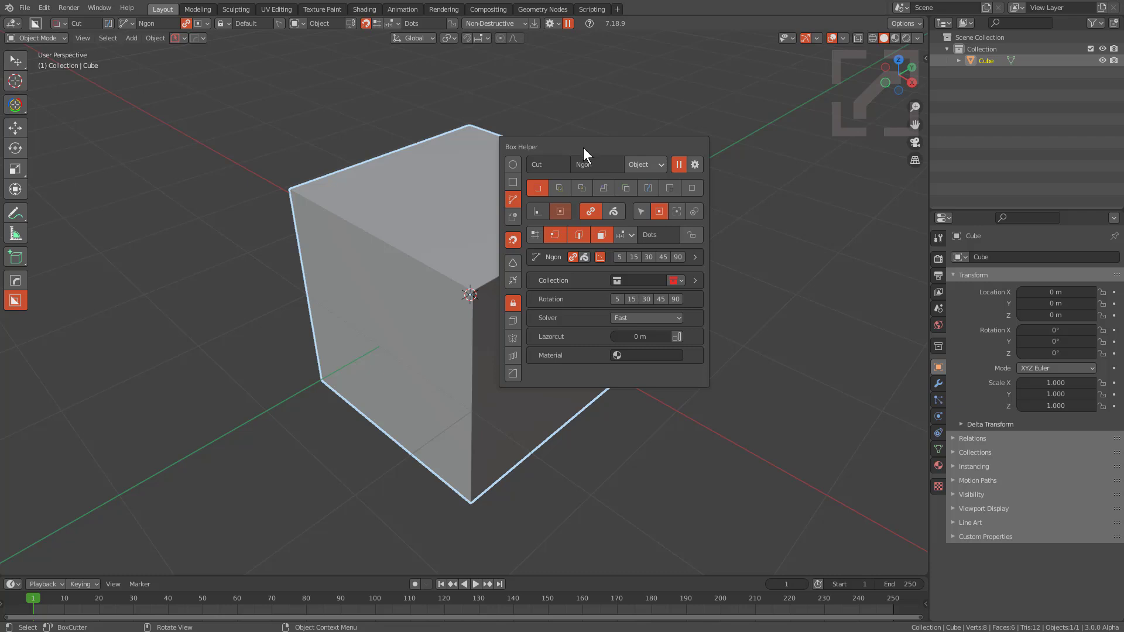
click(584, 210)
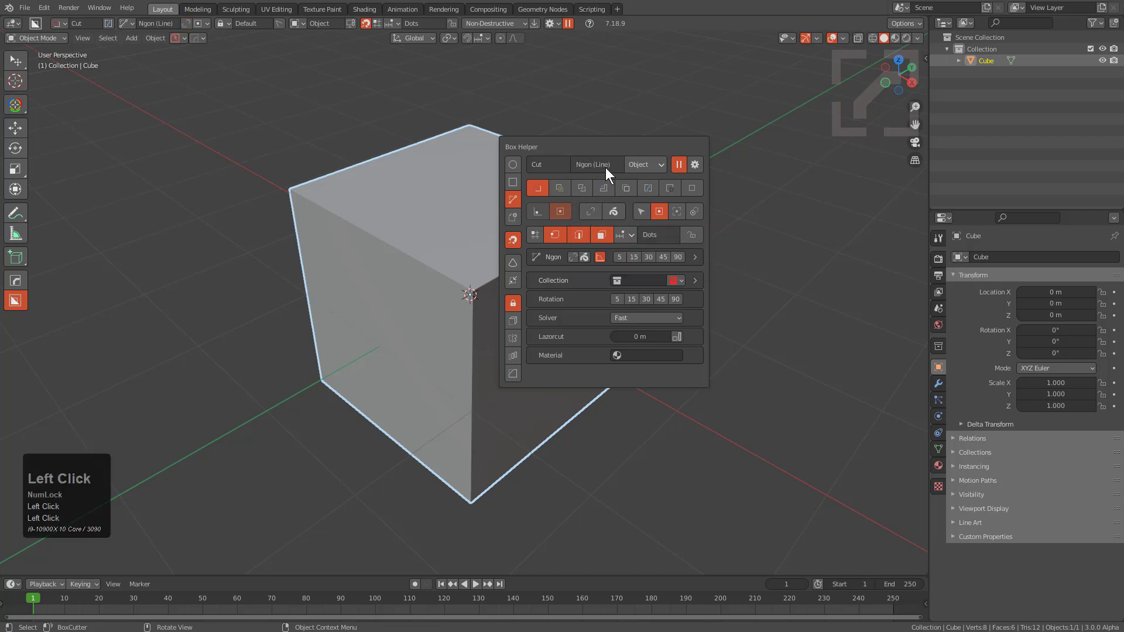
drag(375, 187, 440, 216)
click(441, 216)
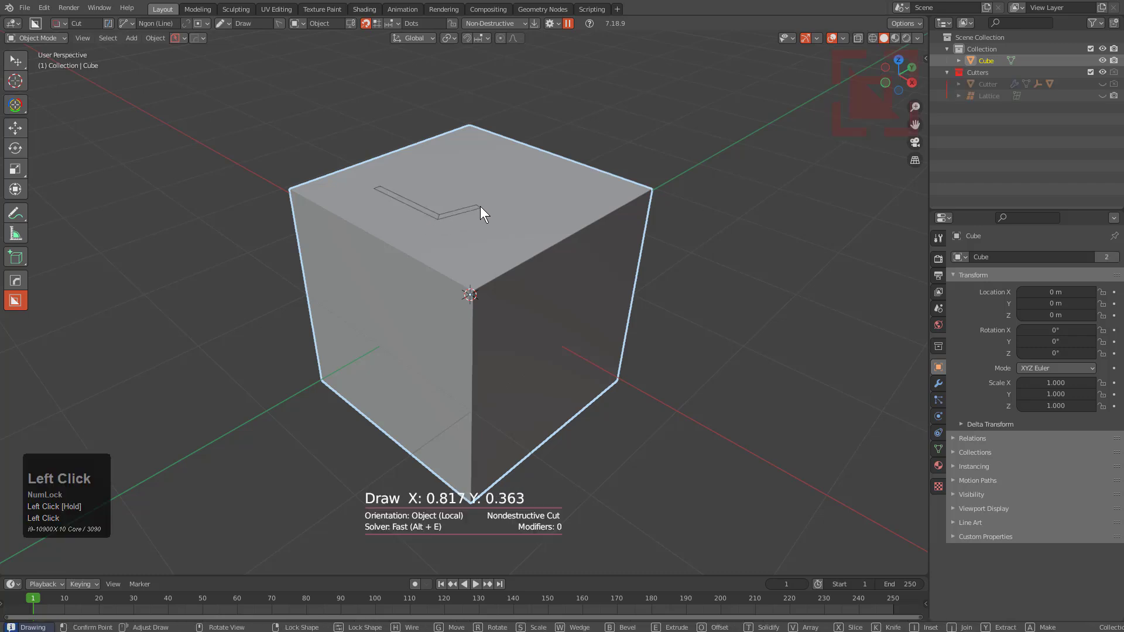
click(481, 206)
click(575, 258)
right_click(626, 287)
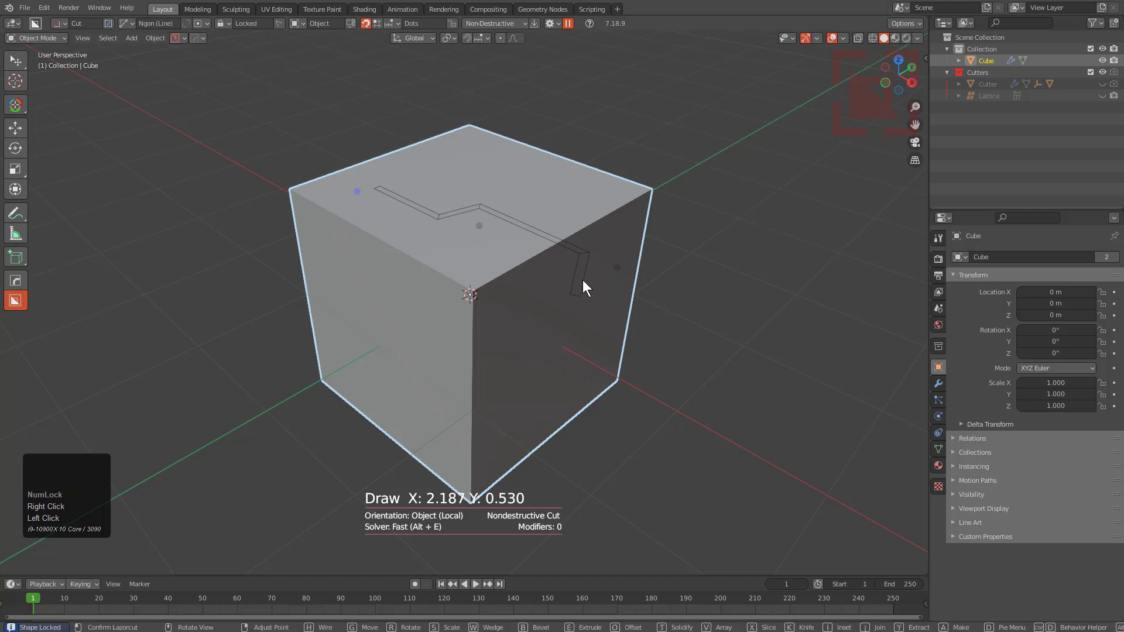
Set the line cutter's solidify thickness to 0.13 m and its depth to 2 m, and cancel the cut.
key(d)
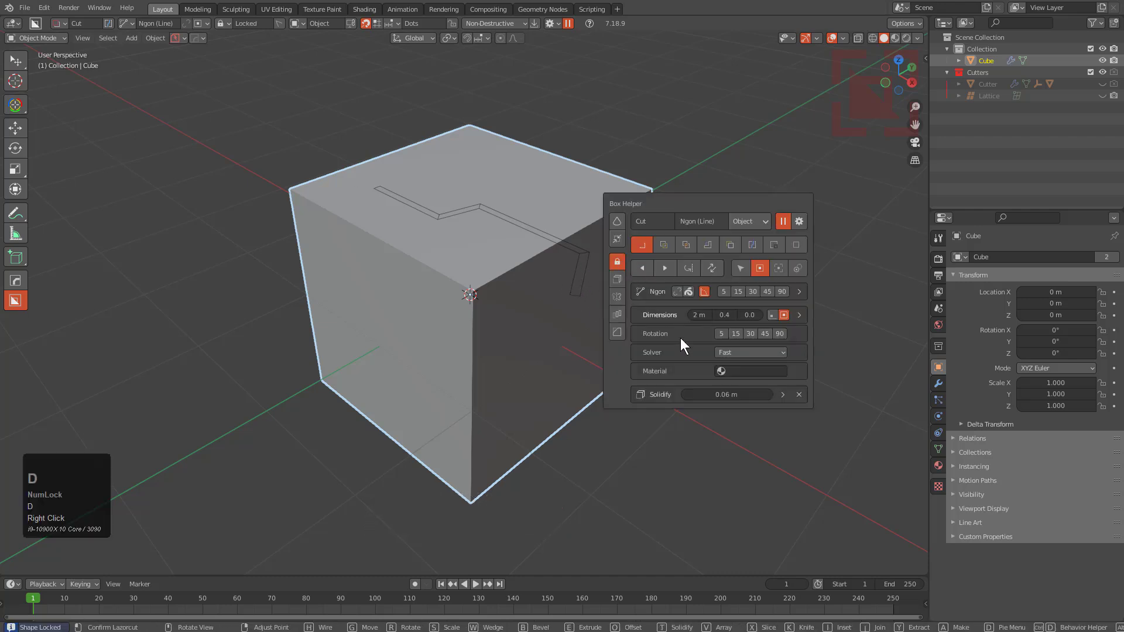
mouse_move(743, 395)
mouse_down()
mouse_move(779, 395)
mouse_move(741, 395)
mouse_move(751, 394)
mouse_up()
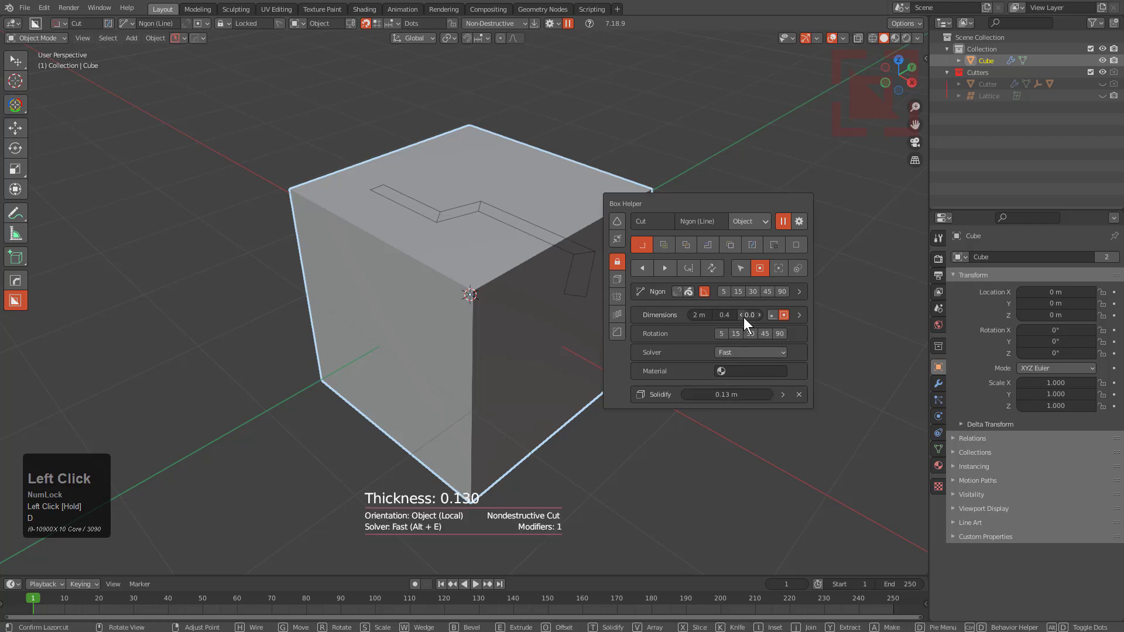
ctrl+scroll(745, 316, up, 2)
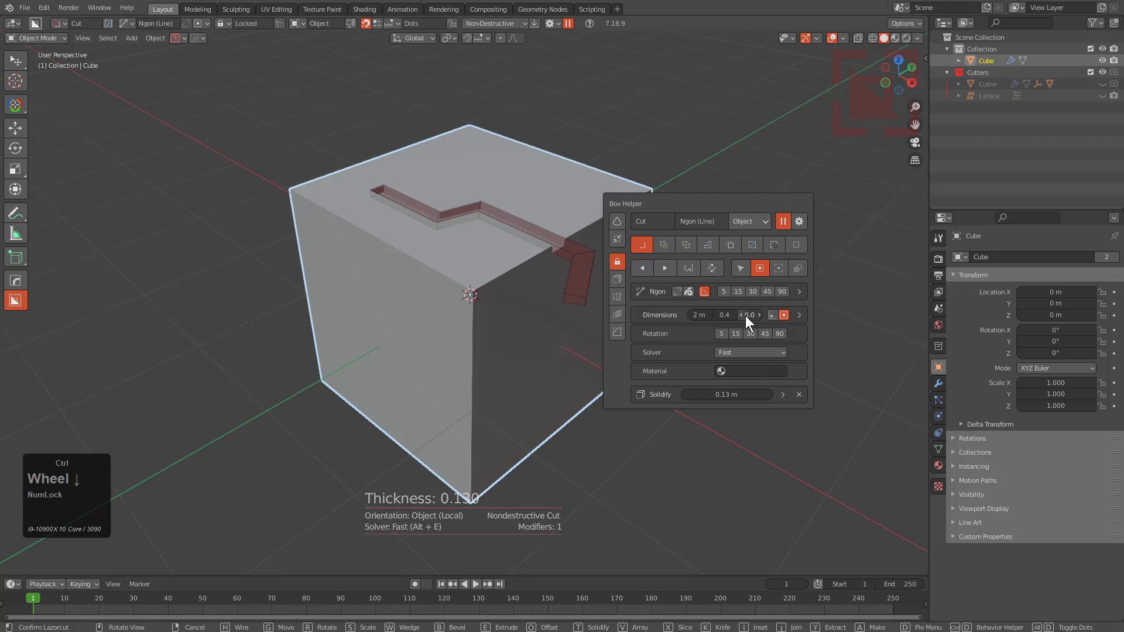
ctrl+scroll(746, 315, up, 1)
ctrl+scroll(746, 315, down, 1)
click(746, 315)
mouse_move(746, 315)
mouse_down()
mouse_move(807, 315)
mouse_move(746, 315)
mouse_up()
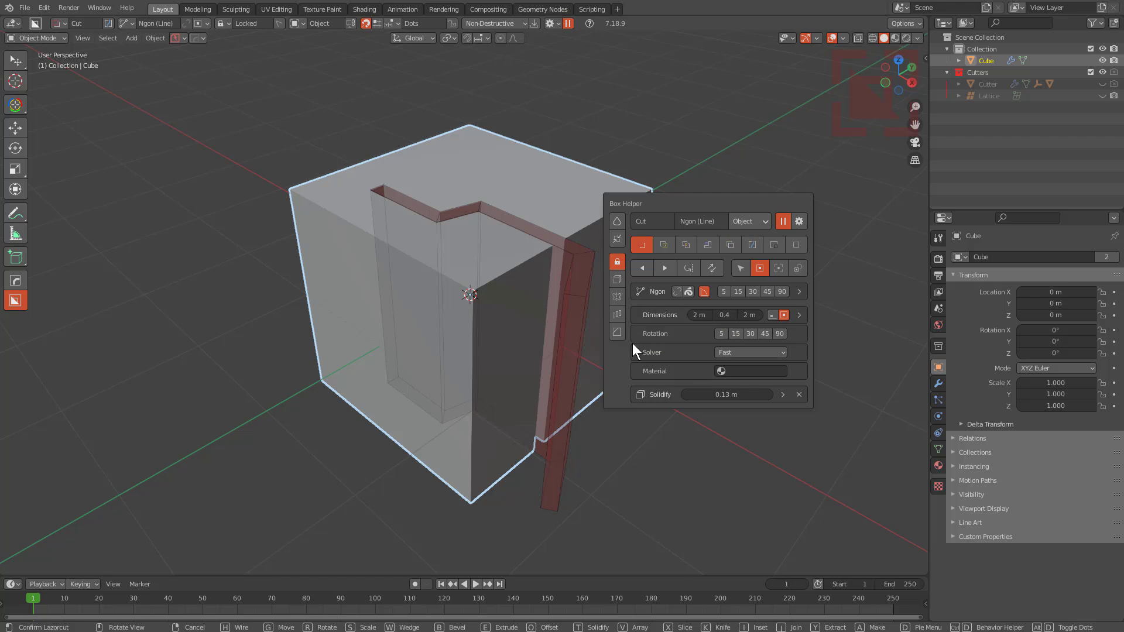
right_click(500, 244)
Switch the cutter shape to Box and draw a locked cut of about 0.4 by 0.4 by 0.26 m in the middle of the cube's top.
middle_drag(501, 244, 478, 253)
key(d)
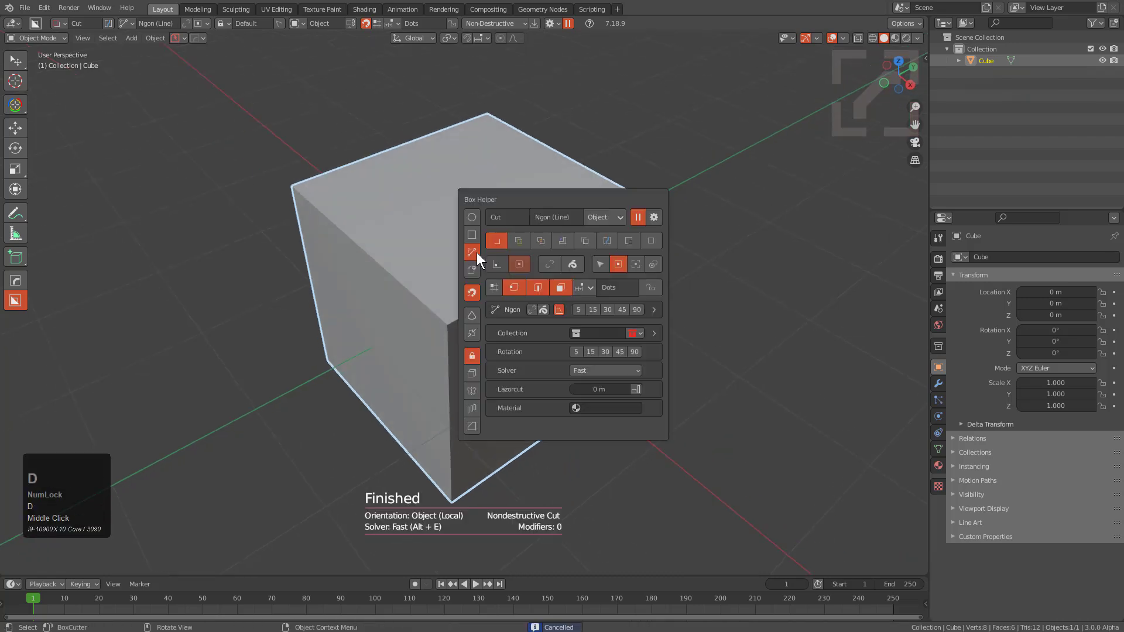
click(472, 235)
middle_drag(418, 188, 441, 233)
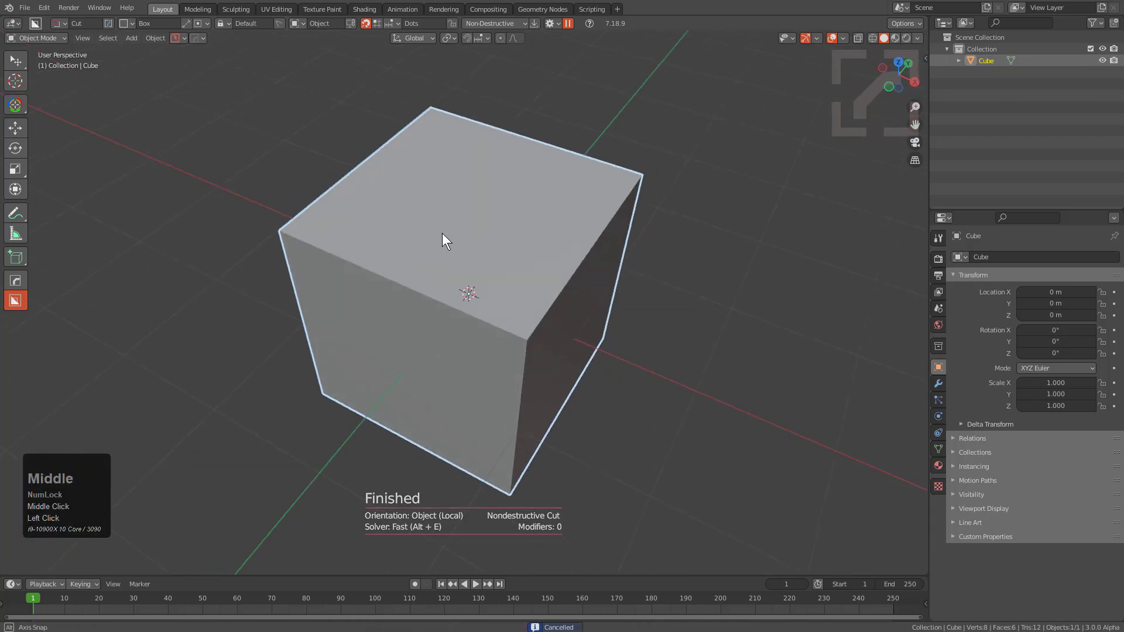
mouse_move(468, 205)
mouse_down()
mouse_move(500, 231)
mouse_move(490, 218)
mouse_up()
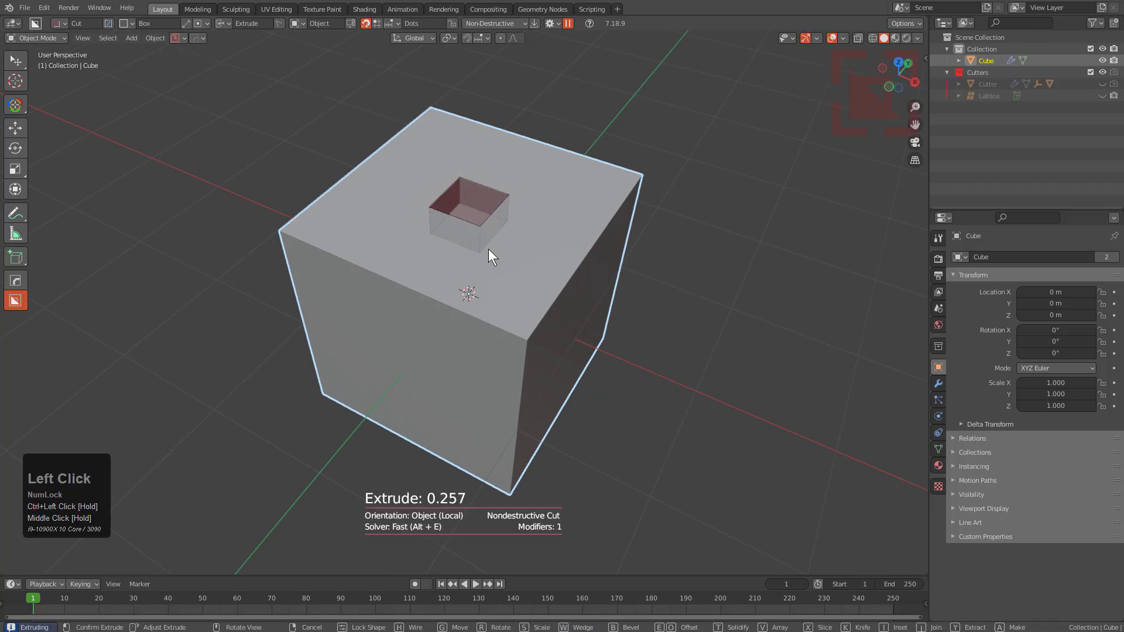
key(Tab)
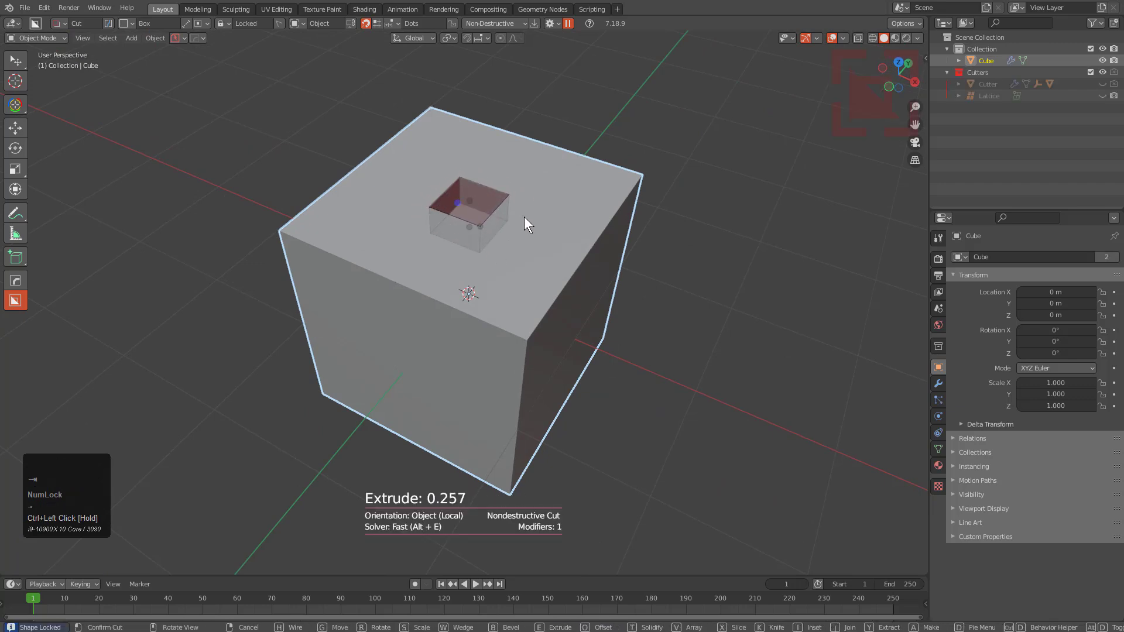
Add an array to the box cutter along the X axis at a distance of about -0.45.
middle_drag(524, 217, 505, 217)
key(d)
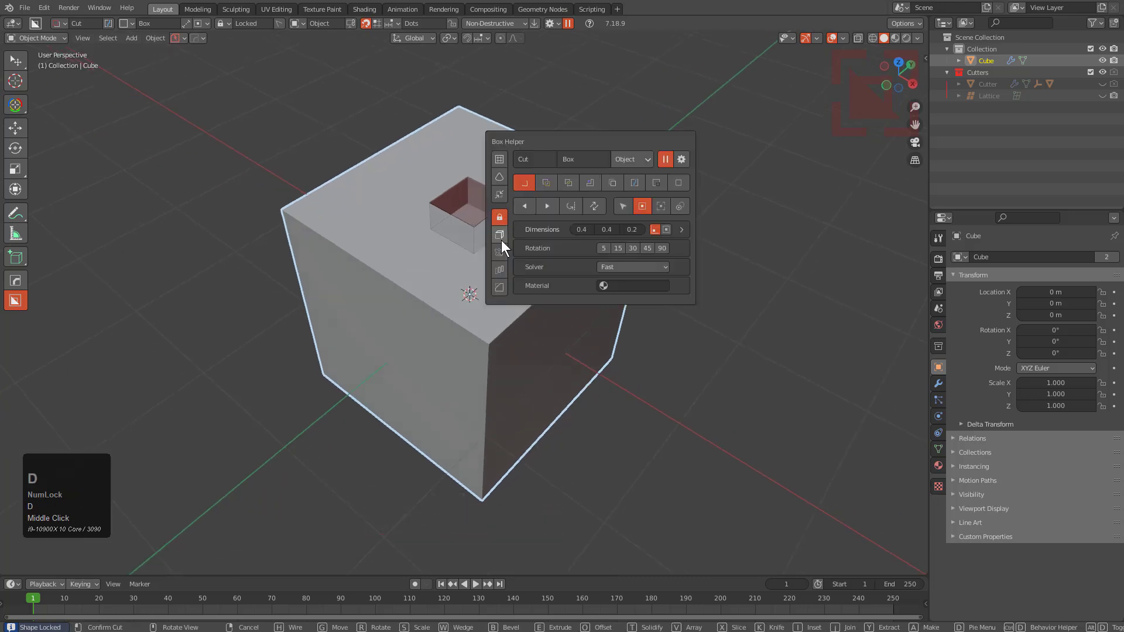
click(502, 269)
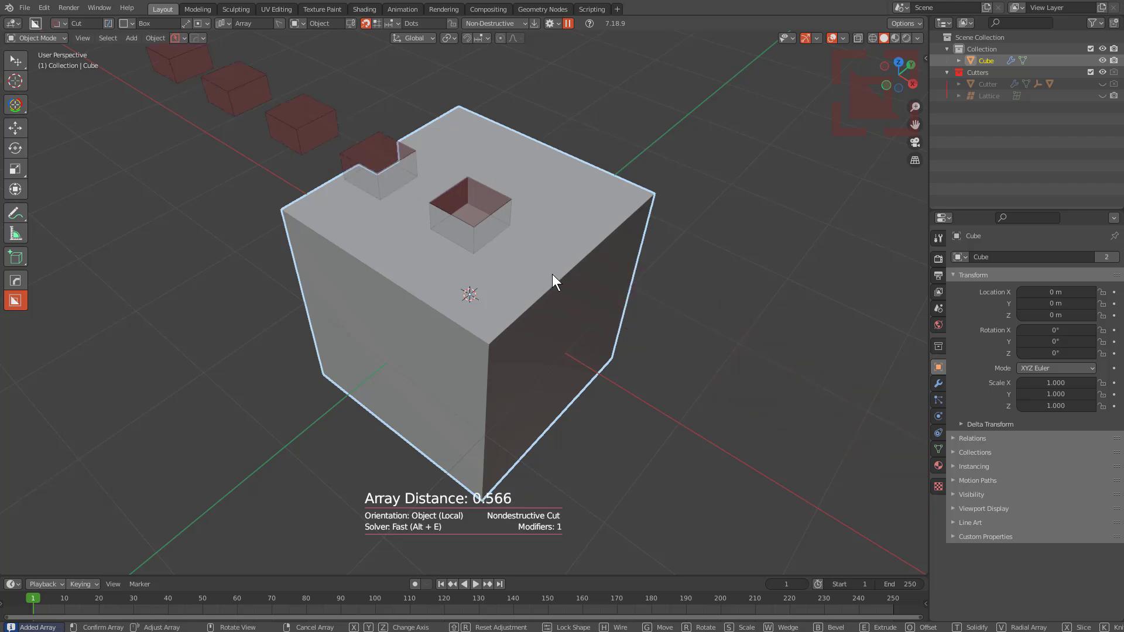
click(419, 213)
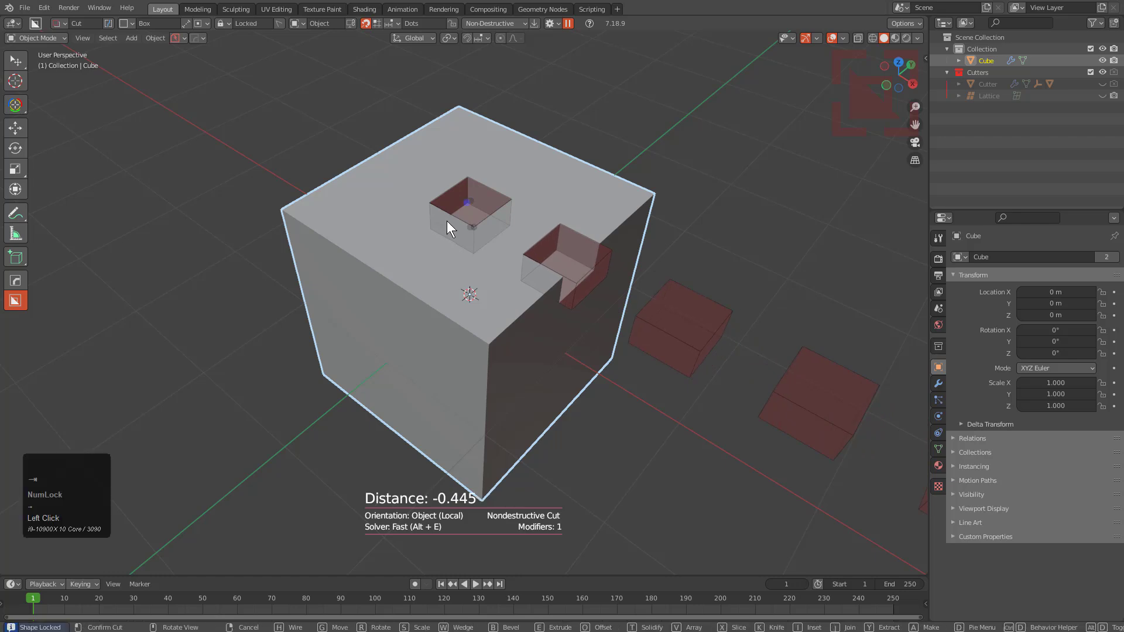
Try the cutter's array along the Y, Z and X axes, and leave it on Z.
key(d)
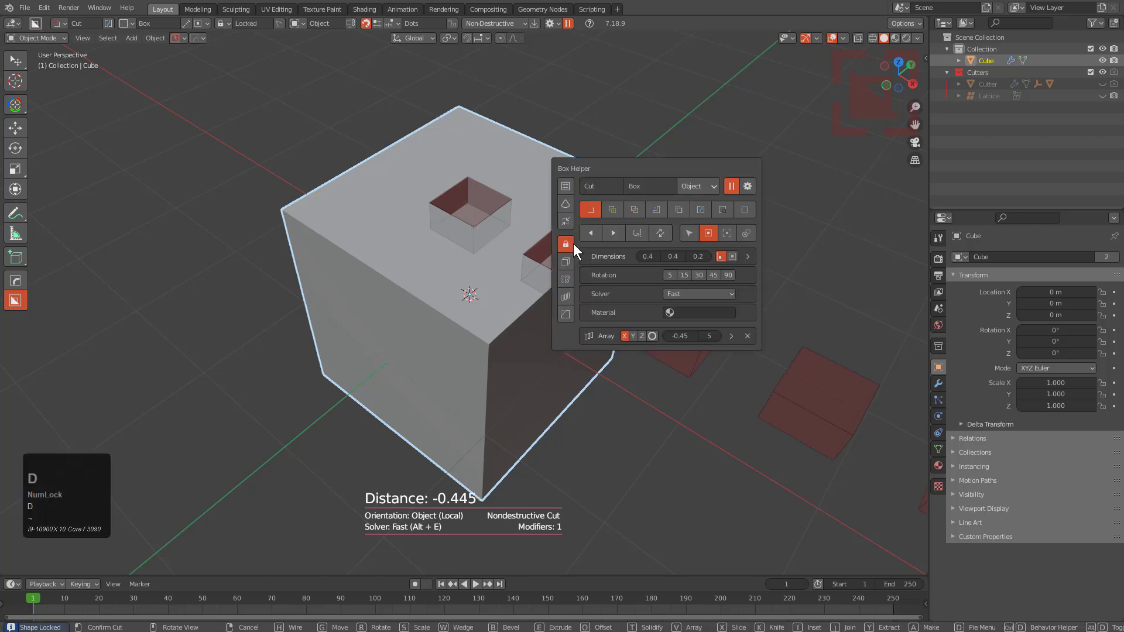
click(632, 336)
click(642, 336)
click(634, 336)
click(625, 336)
click(634, 336)
click(643, 337)
Set the array distance to -0.27, try a count of 2, and return the count to 5.
mouse_move(680, 336)
mouse_down()
mouse_move(697, 336)
mouse_move(680, 336)
mouse_up()
ctrl+scroll(706, 336, down, 3)
ctrl+scroll(708, 336, up, 2)
ctrl+scroll(707, 336, down, 1)
ctrl+scroll(706, 338, up, 1)
ctrl+scroll(705, 338, down, 1)
click(706, 336)
ctrl+scroll(706, 336, down, 2)
ctrl+scroll(706, 336, up, 4)
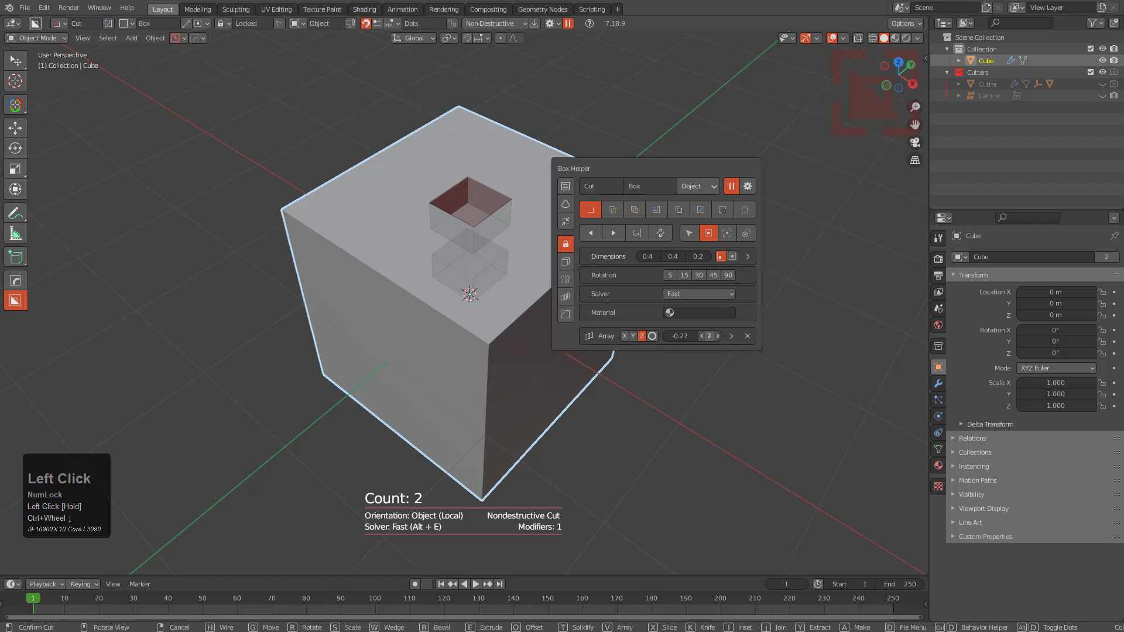
Convert the array to a radial one with a count of 6 and a distance of 1.09, and cancel the cut.
click(625, 336)
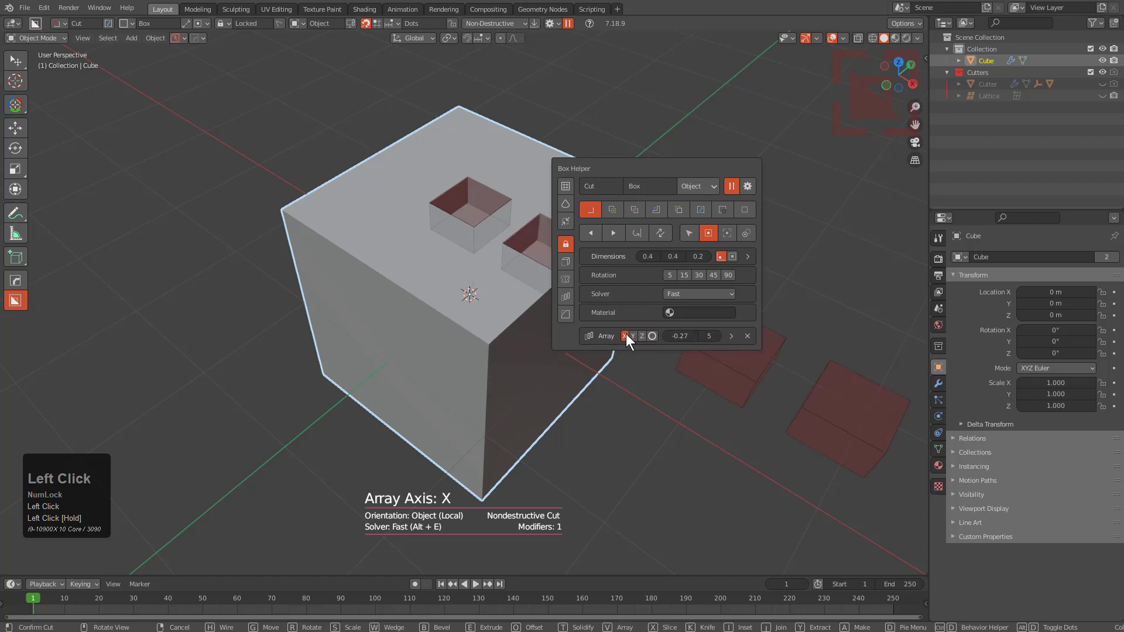
click(651, 337)
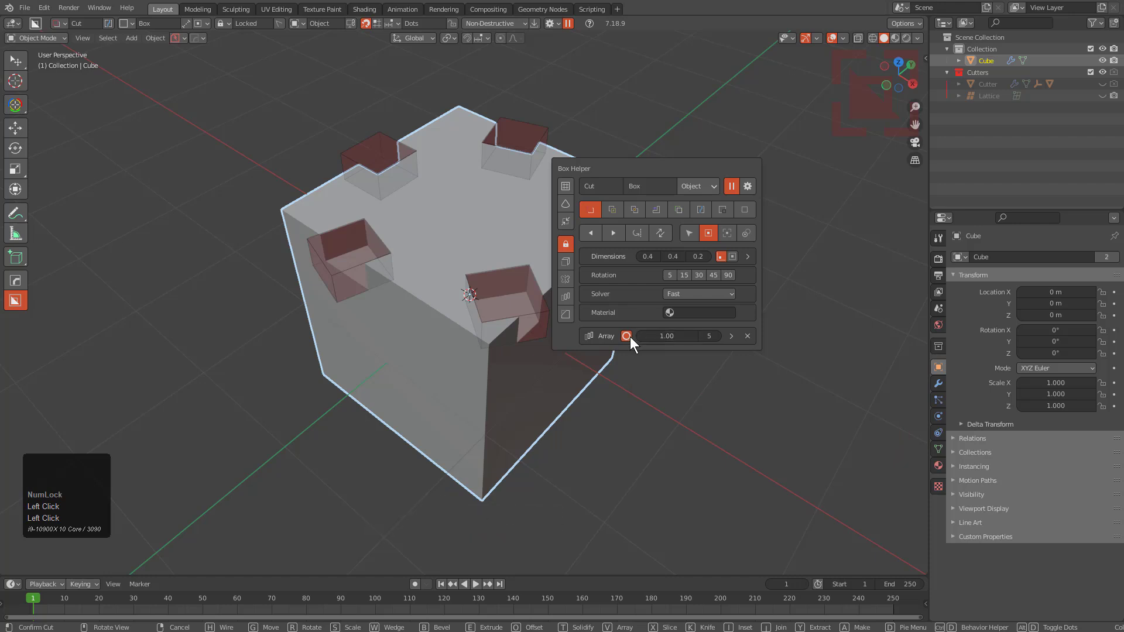
drag(666, 336, 689, 336)
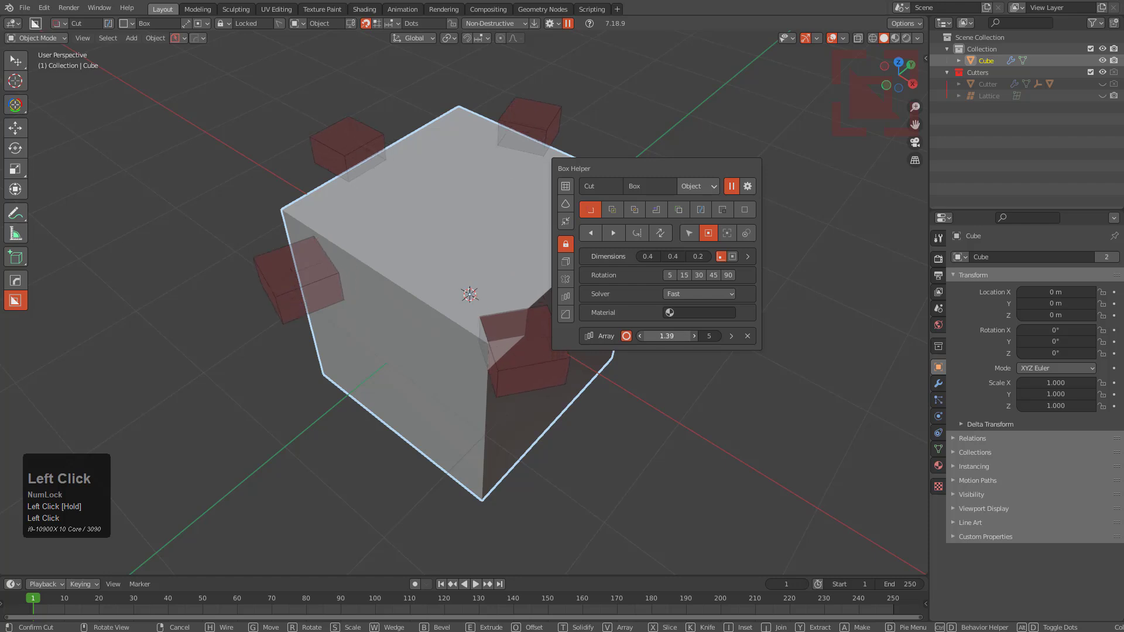
click(717, 336)
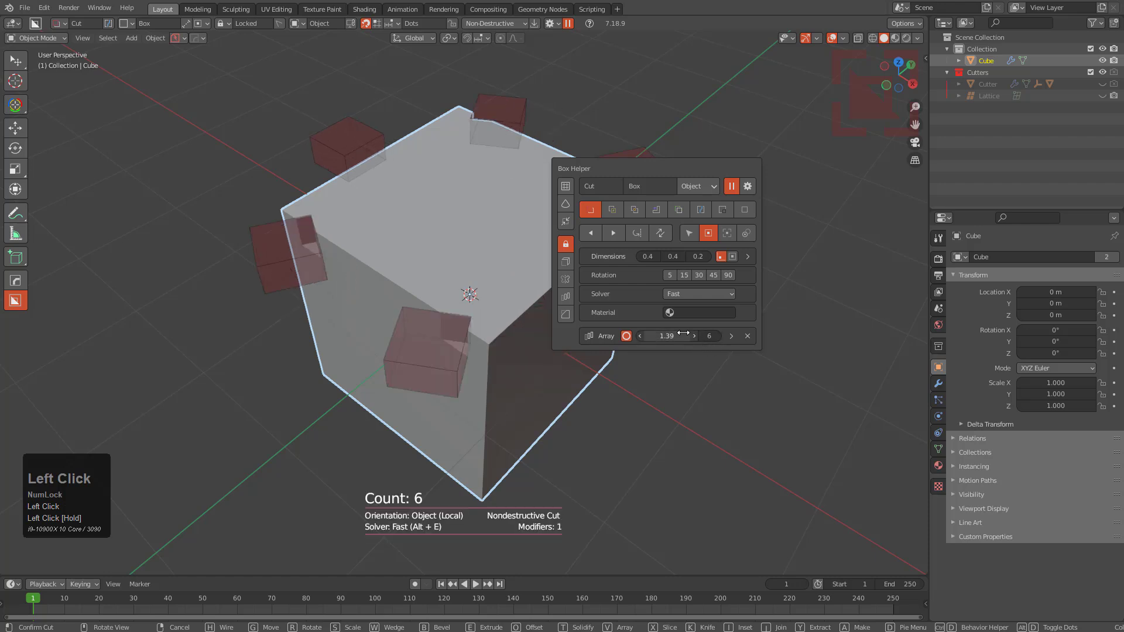
mouse_move(670, 336)
mouse_down()
mouse_move(705, 336)
mouse_move(662, 334)
mouse_up()
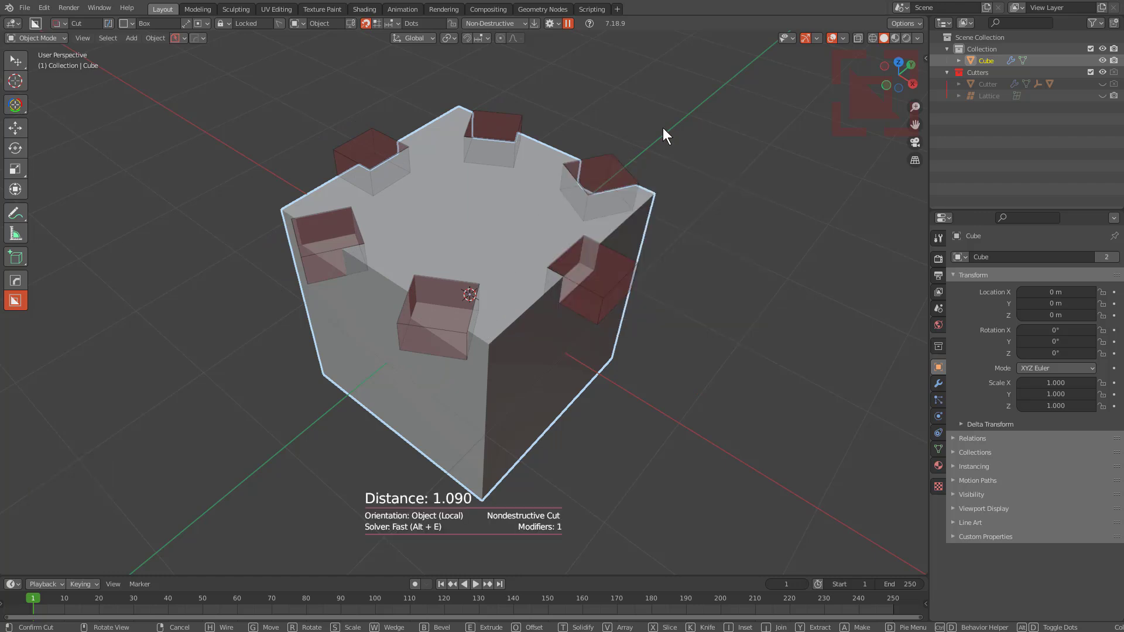
right_click(513, 205)
Switch the cutter shape to Ngon, keep it cyclic, and enable its Lasso mode.
key(d)
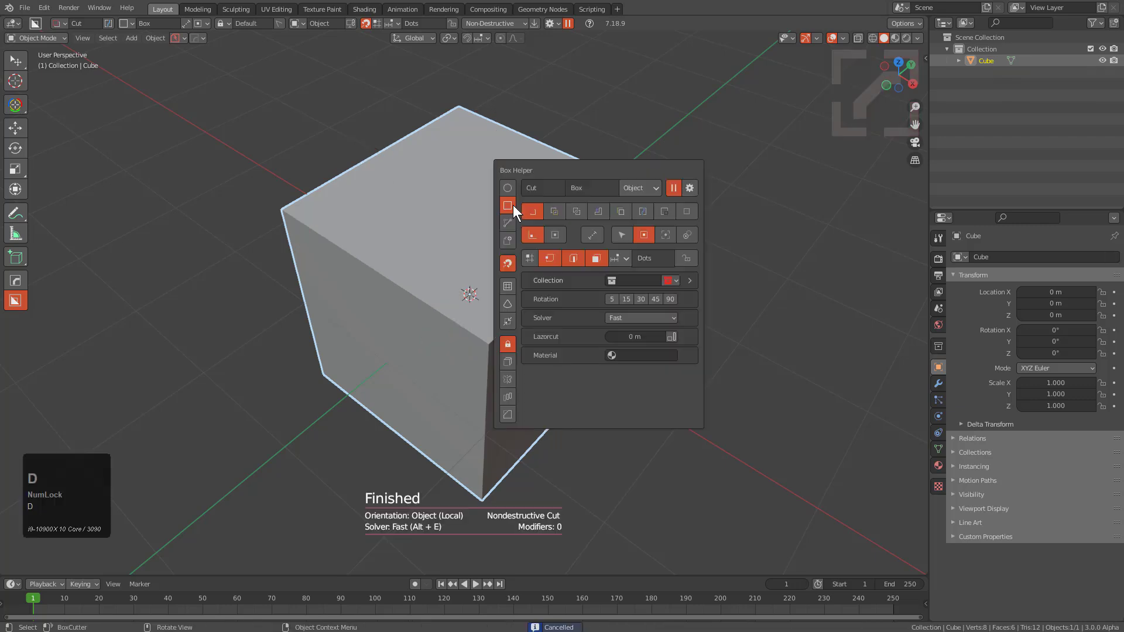
click(508, 222)
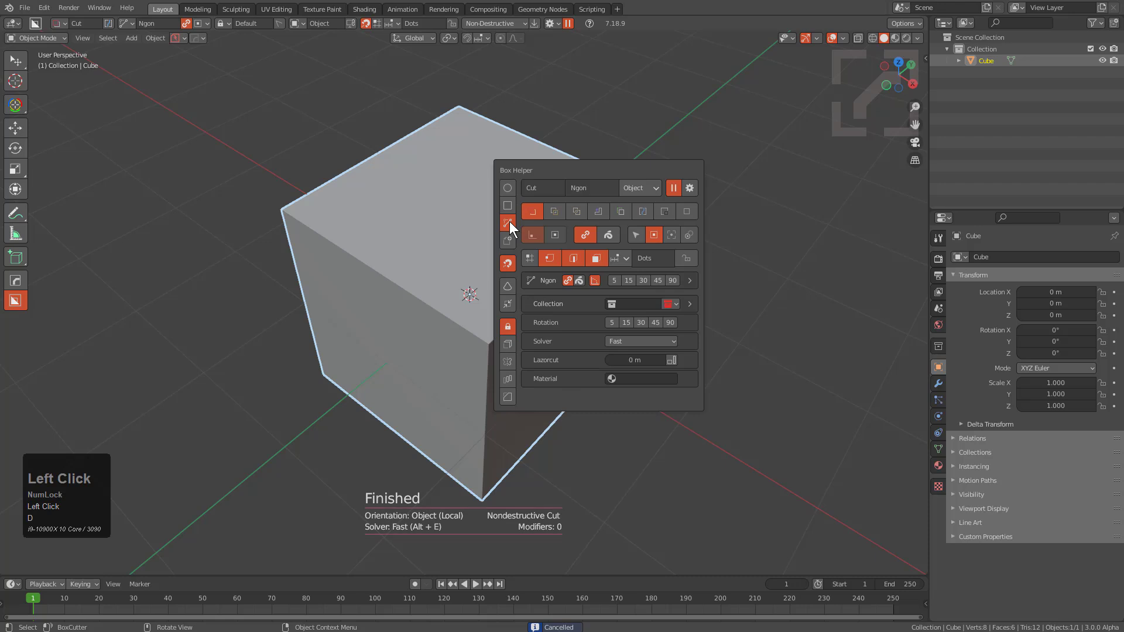
click(583, 239)
click(584, 239)
click(609, 237)
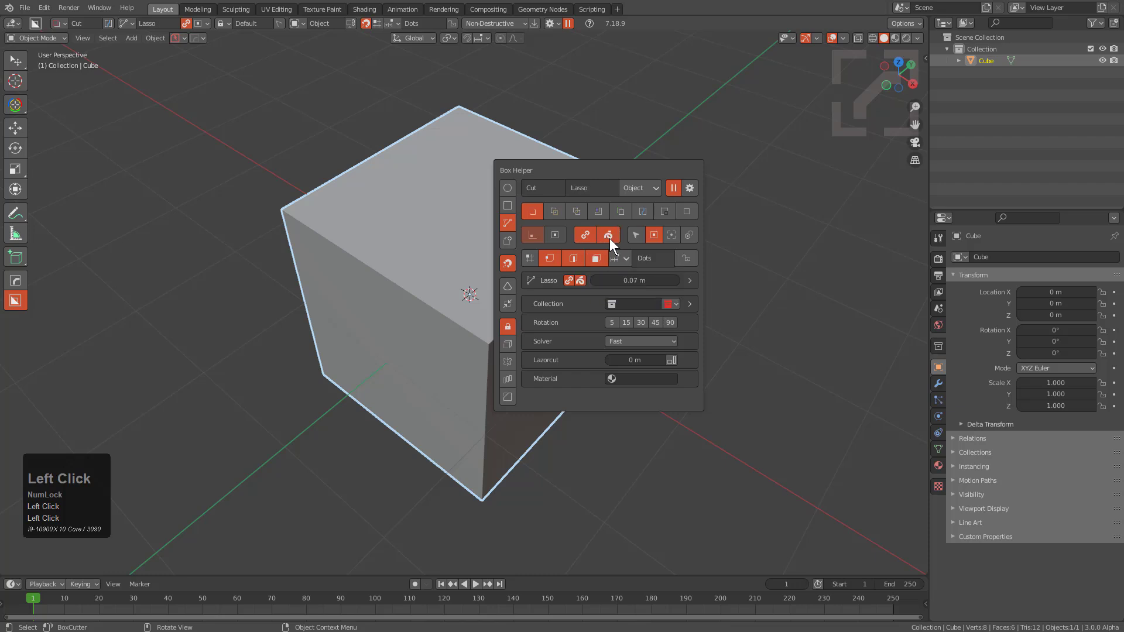
click(609, 237)
click(609, 238)
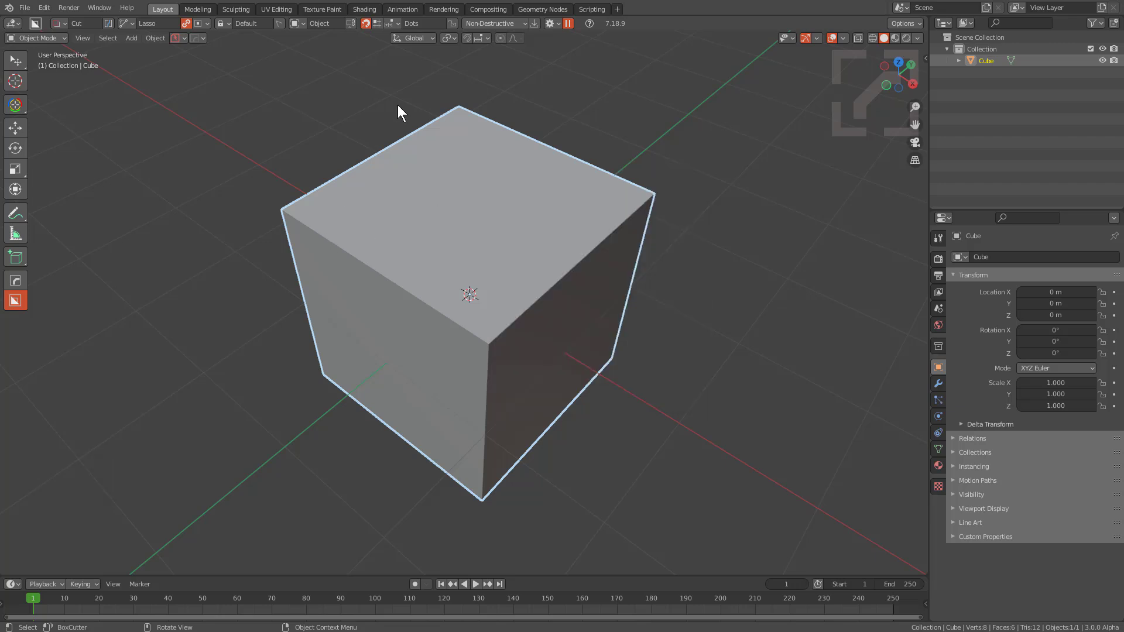
Switch to orthographic view and lasso-cut a wavy shape through one side of the cube with an extrude of about 2.21.
key(KP_5)
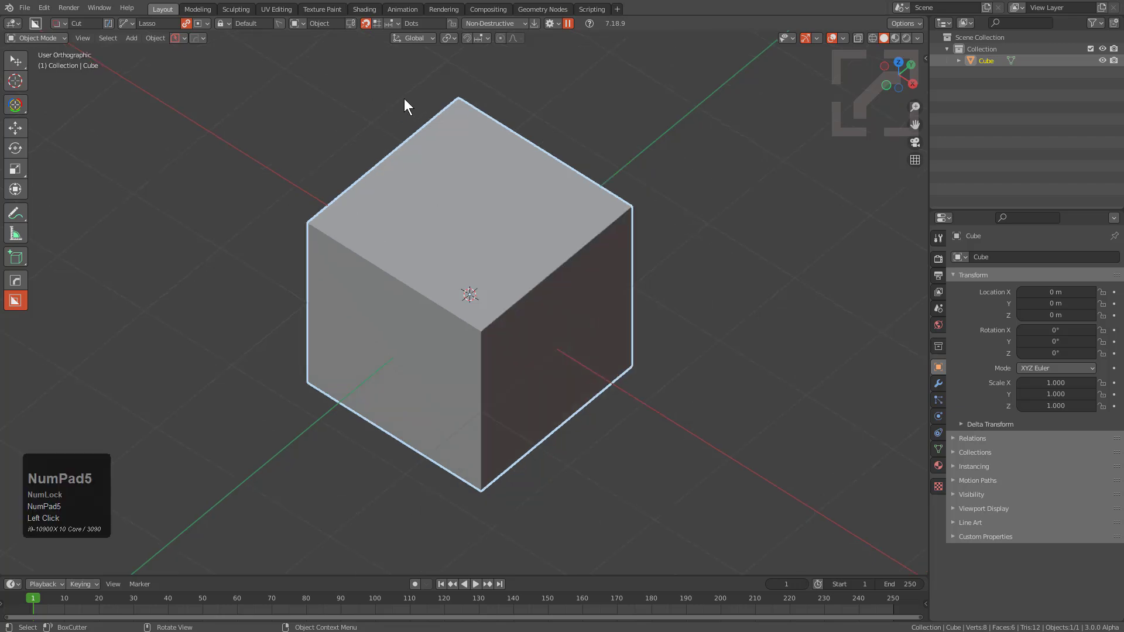
mouse_move(389, 103)
mouse_down()
mouse_move(404, 200)
mouse_move(342, 307)
mouse_move(341, 431)
mouse_move(251, 230)
mouse_move(341, 195)
mouse_up()
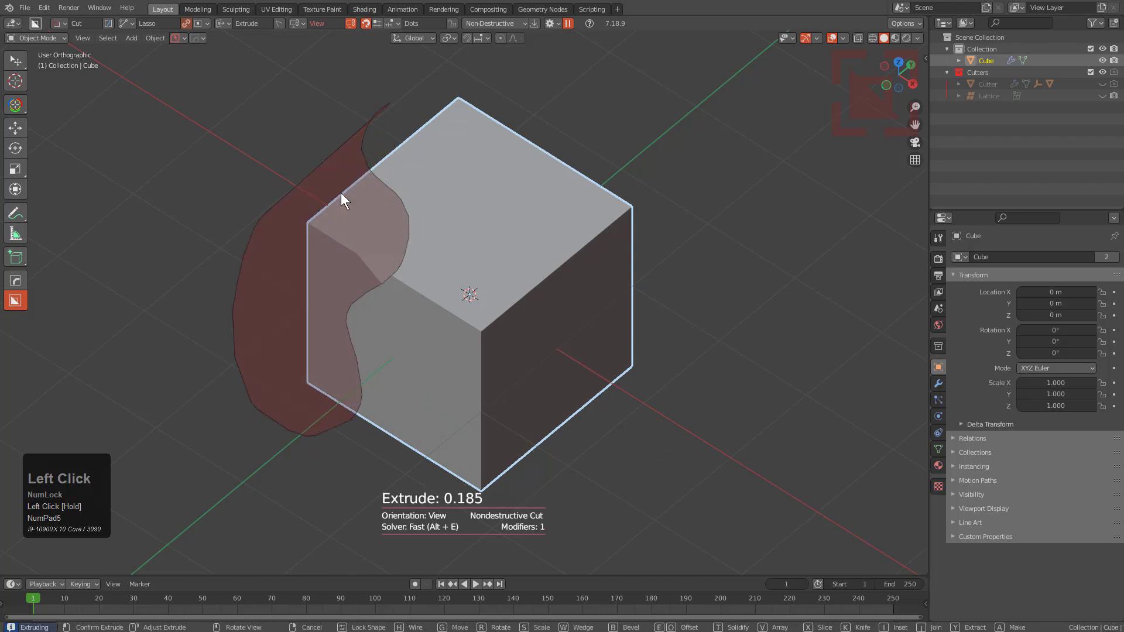
click(565, 190)
Turn off the lasso's cyclic option and cut a winding open line with a 0.07 m width through the cube.
key(d)
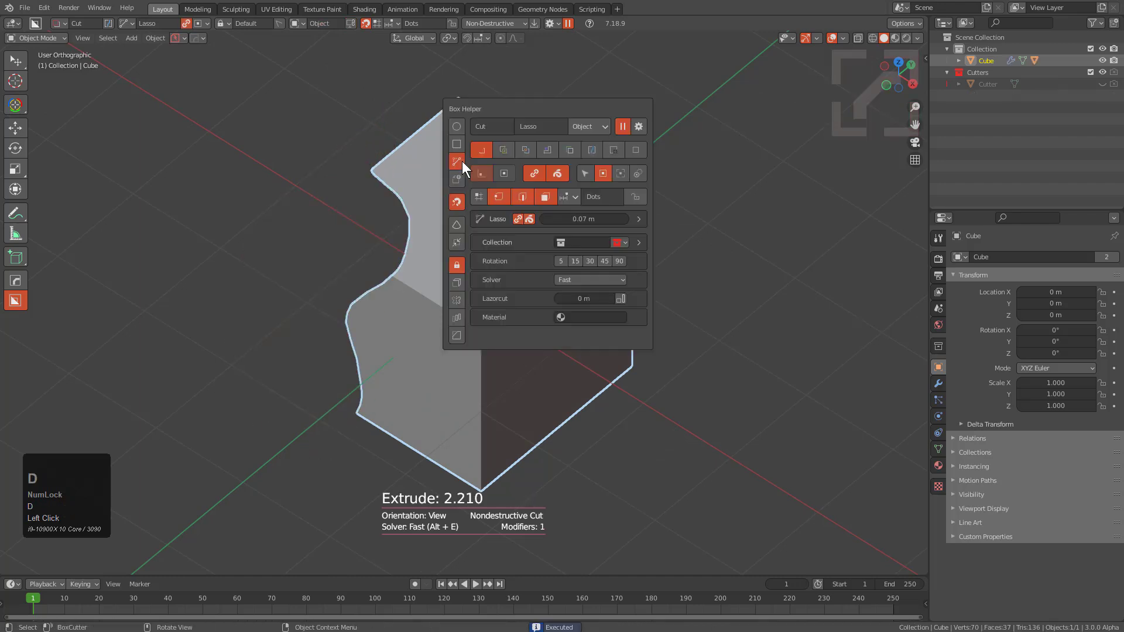
click(532, 175)
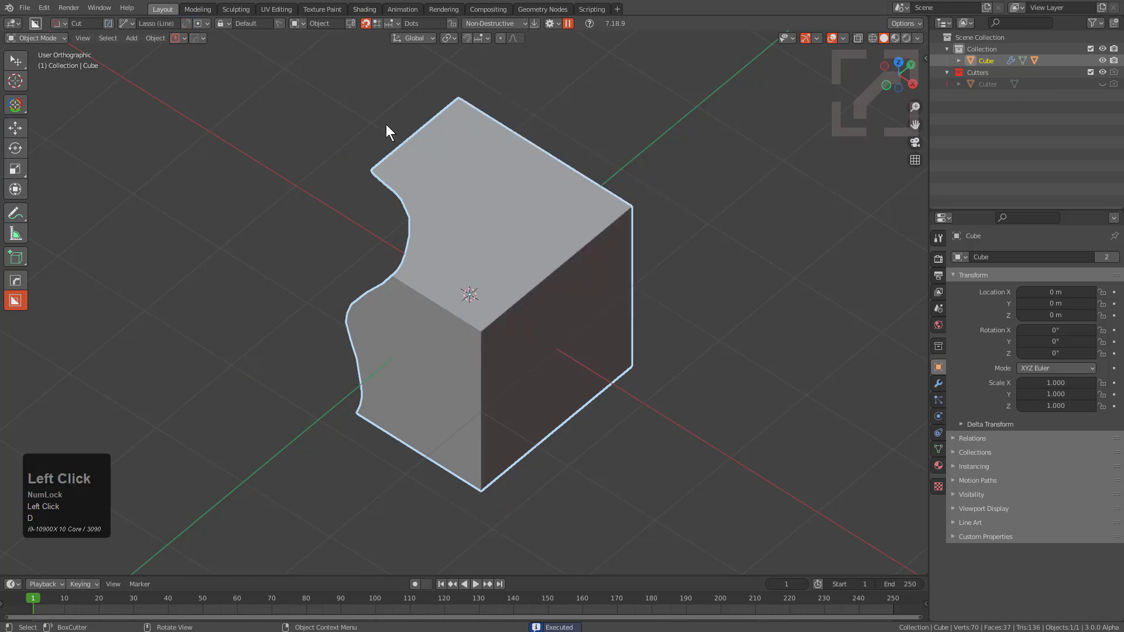
mouse_move(381, 114)
mouse_down()
mouse_move(501, 176)
mouse_move(495, 419)
mouse_move(540, 296)
mouse_up()
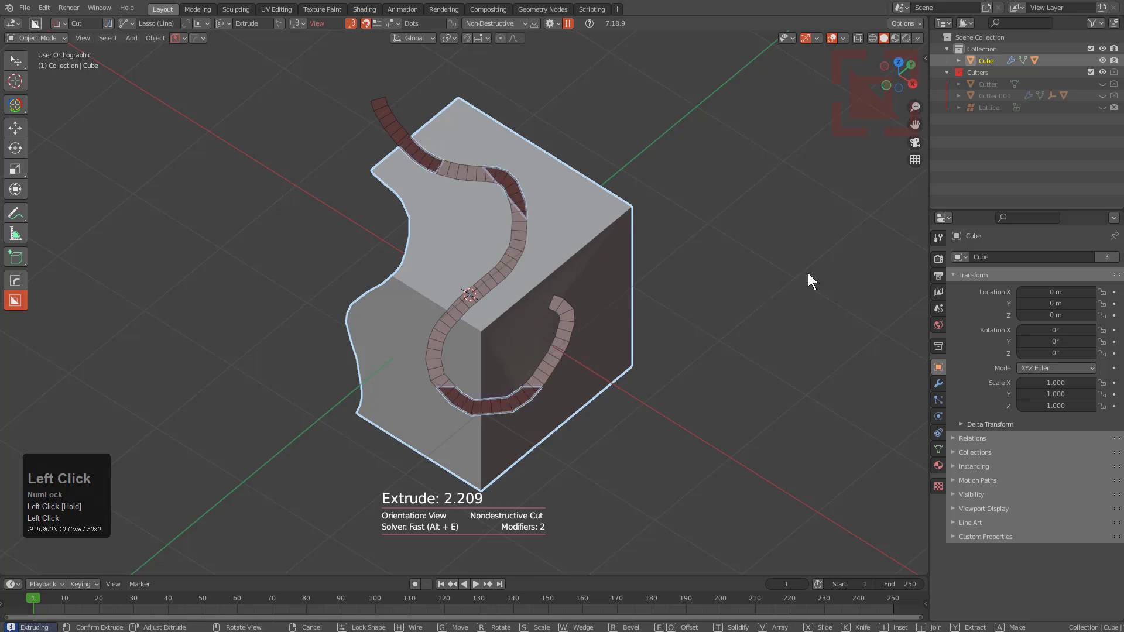
click(897, 233)
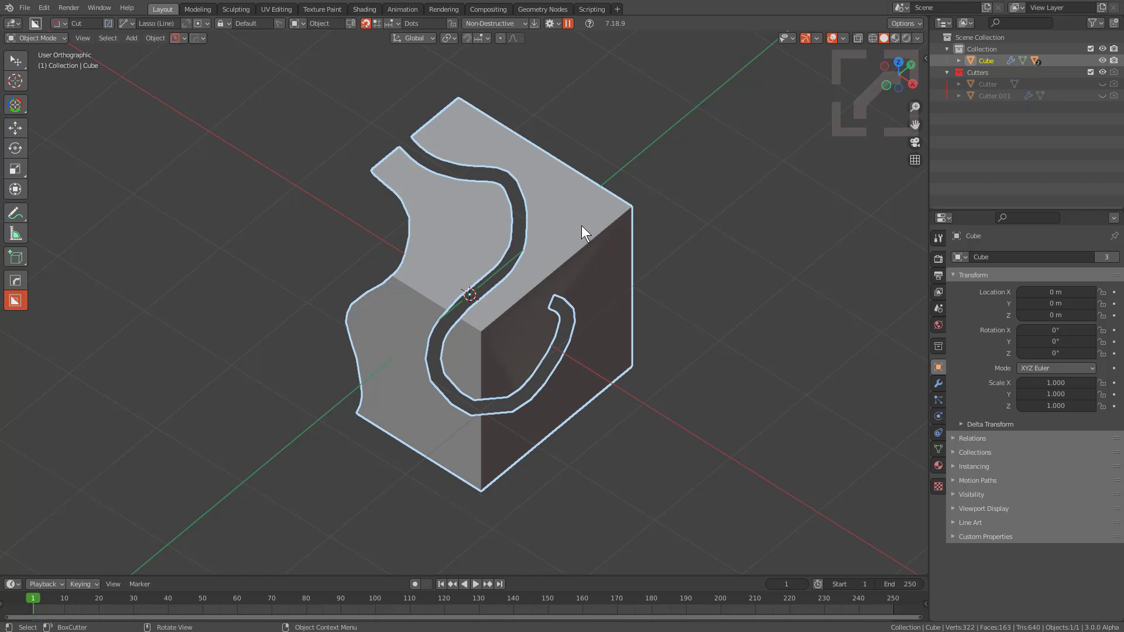
key(d)
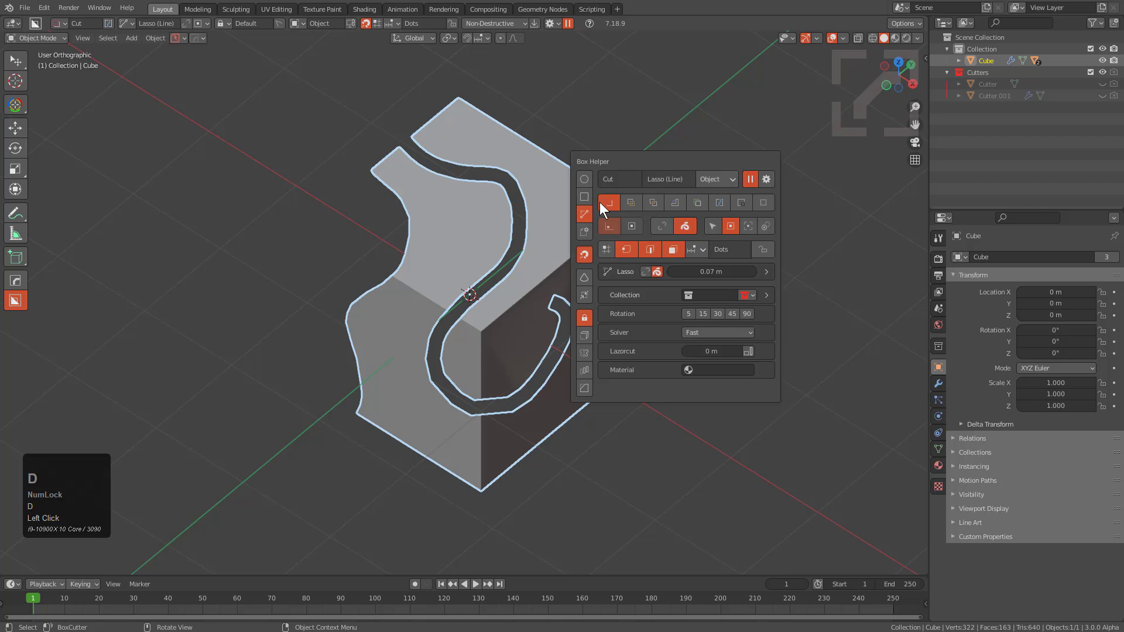
drag(631, 161, 615, 161)
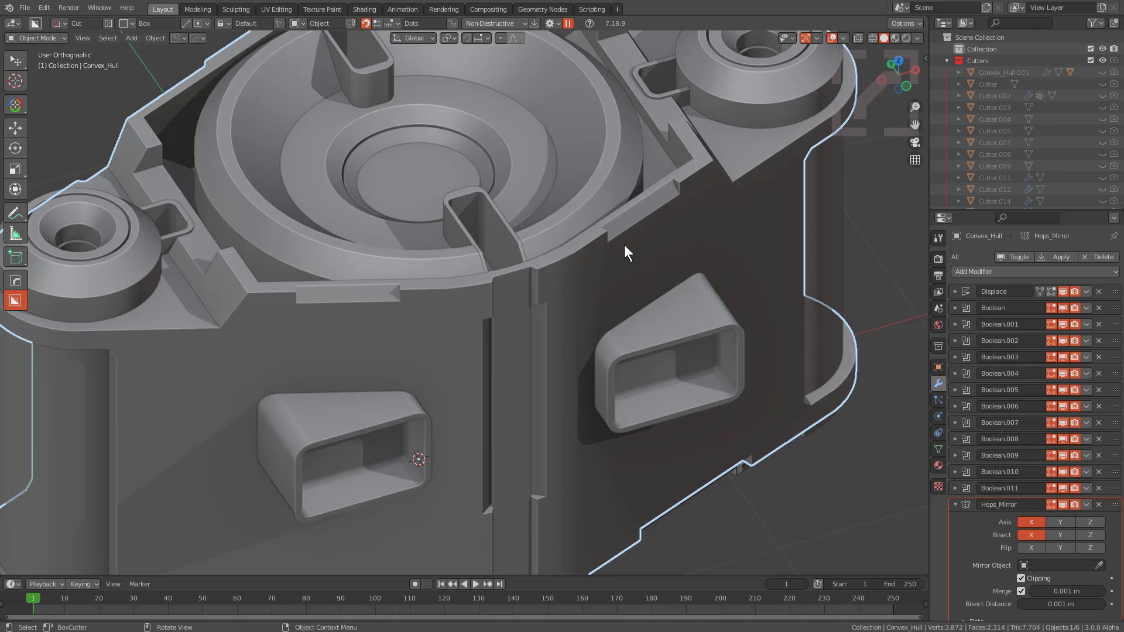
Cut a wide and a small rectangular recess side by side in the hull wall above the rectangular port.
middle_drag(624, 246, 610, 243)
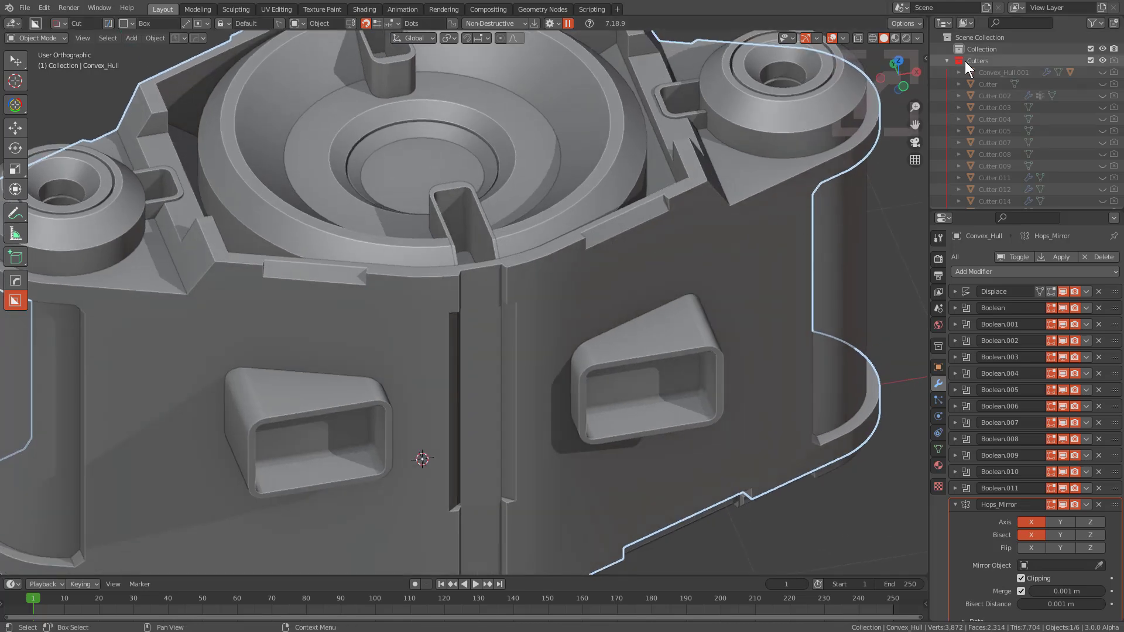
mouse_move(570, 276)
mouse_down()
mouse_move(631, 279)
mouse_move(611, 263)
mouse_move(659, 262)
mouse_move(631, 244)
mouse_up()
click(634, 260)
click(634, 242)
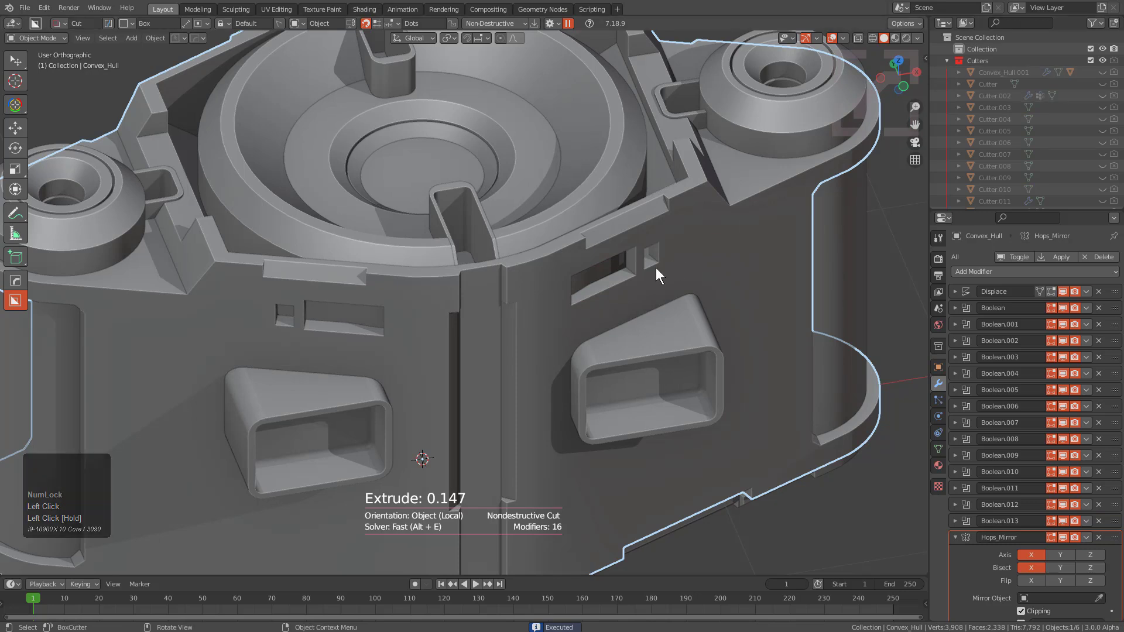
Try Violet, Red and Orange as the cutter collection's color, and set it to Yellow.
key(d)
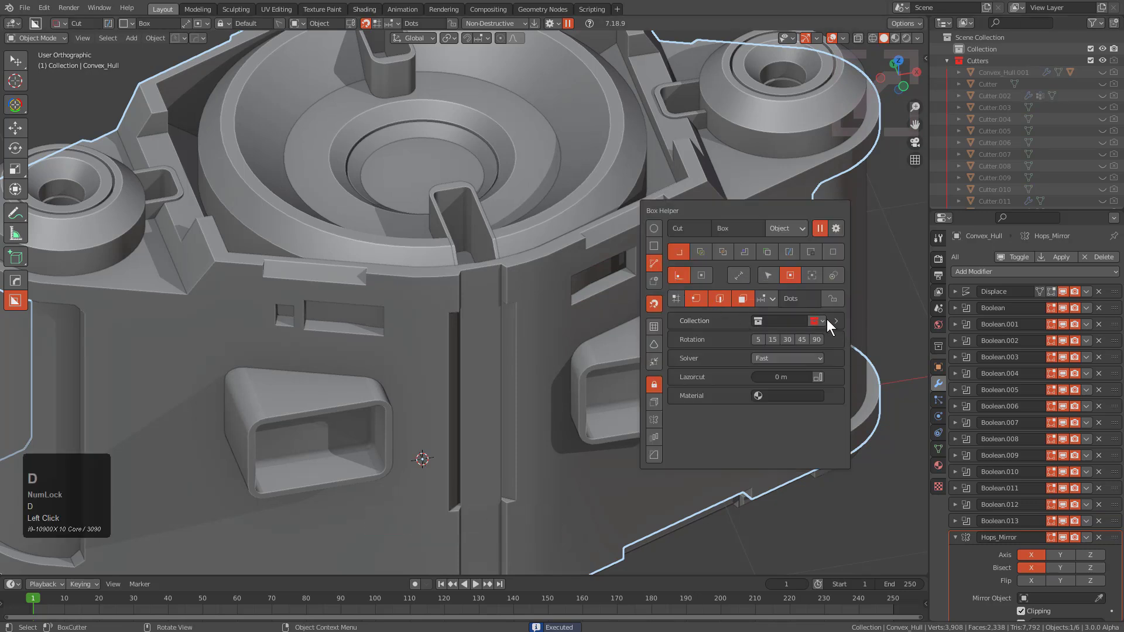
click(820, 321)
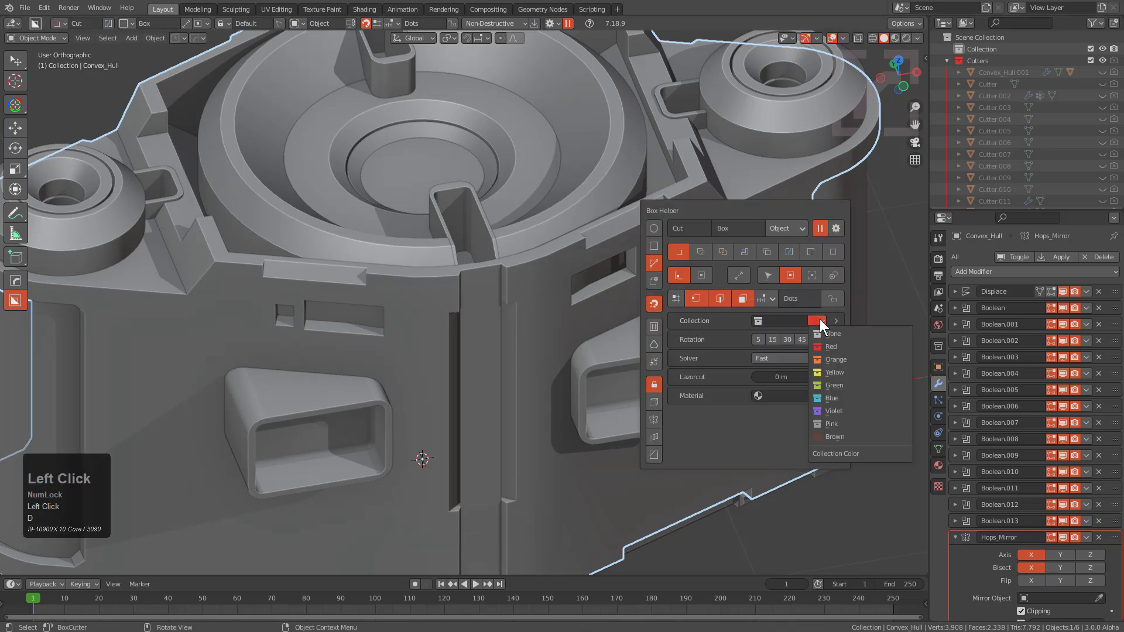
click(841, 406)
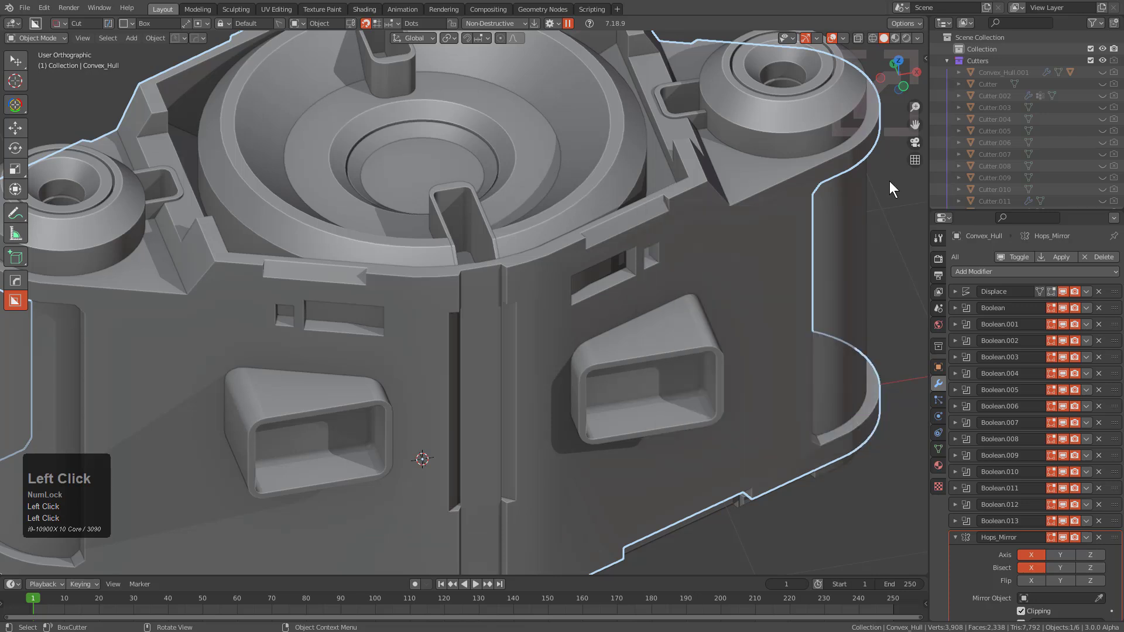
key(d)
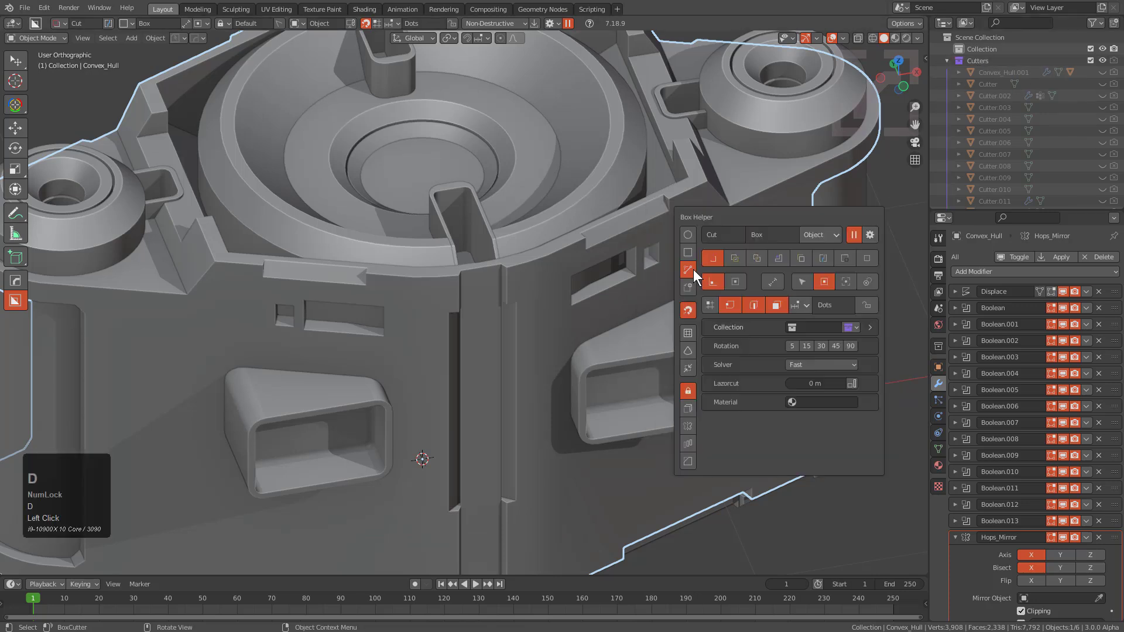
click(848, 326)
click(859, 421)
click(857, 328)
click(867, 353)
click(850, 329)
click(863, 366)
click(849, 328)
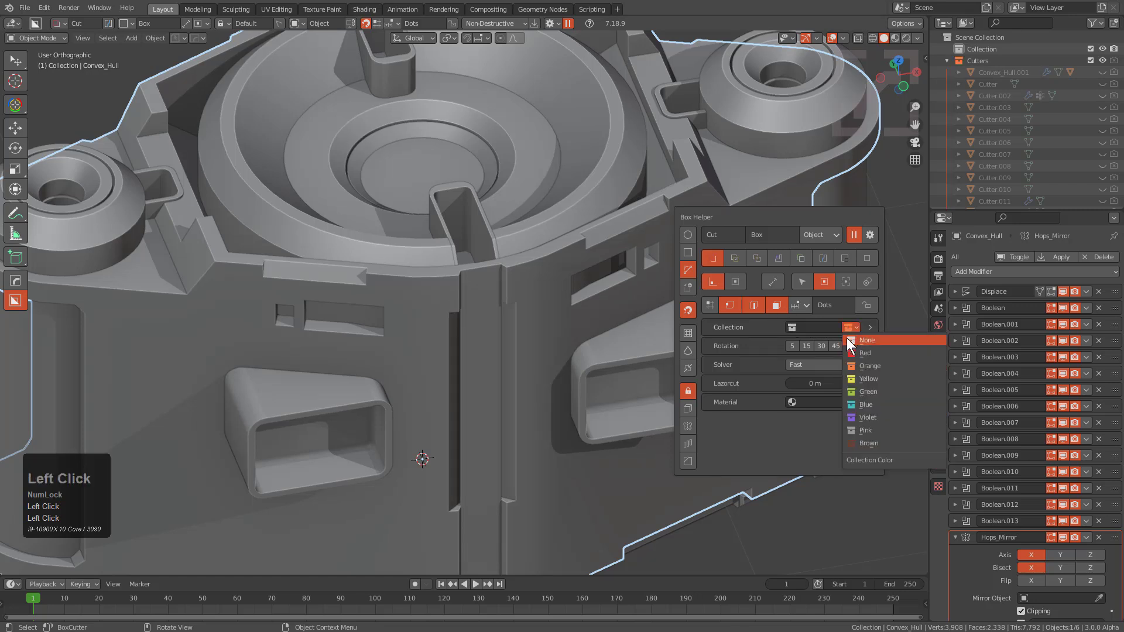
click(866, 378)
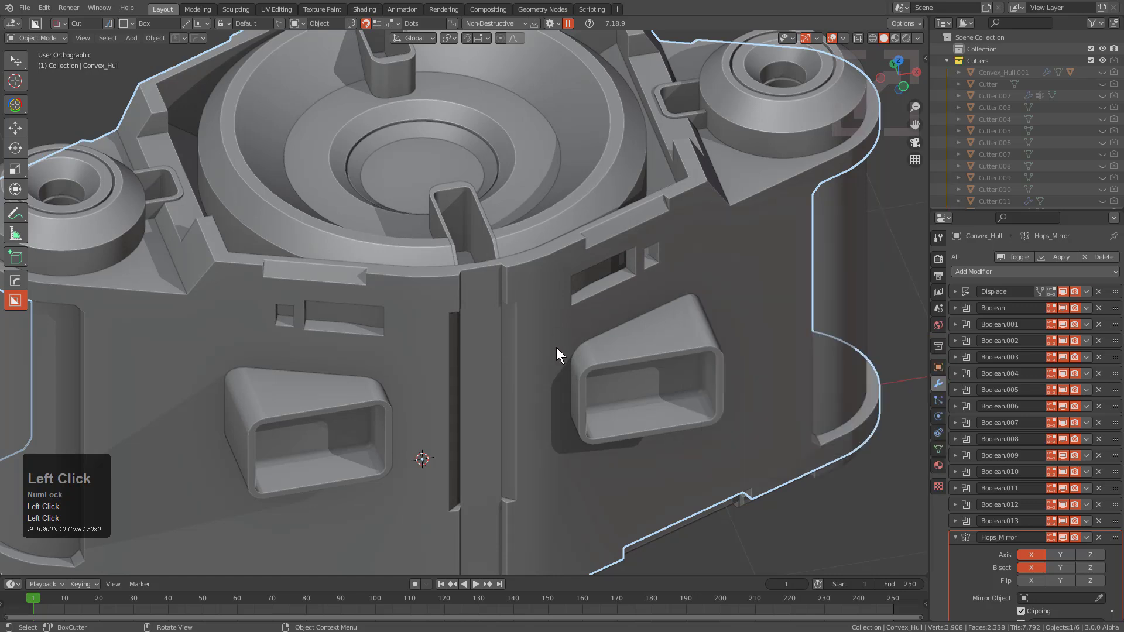
Collapse the Cutters collection in the outliner and draw another box cut in the hull wall above the rectangular port.
click(947, 61)
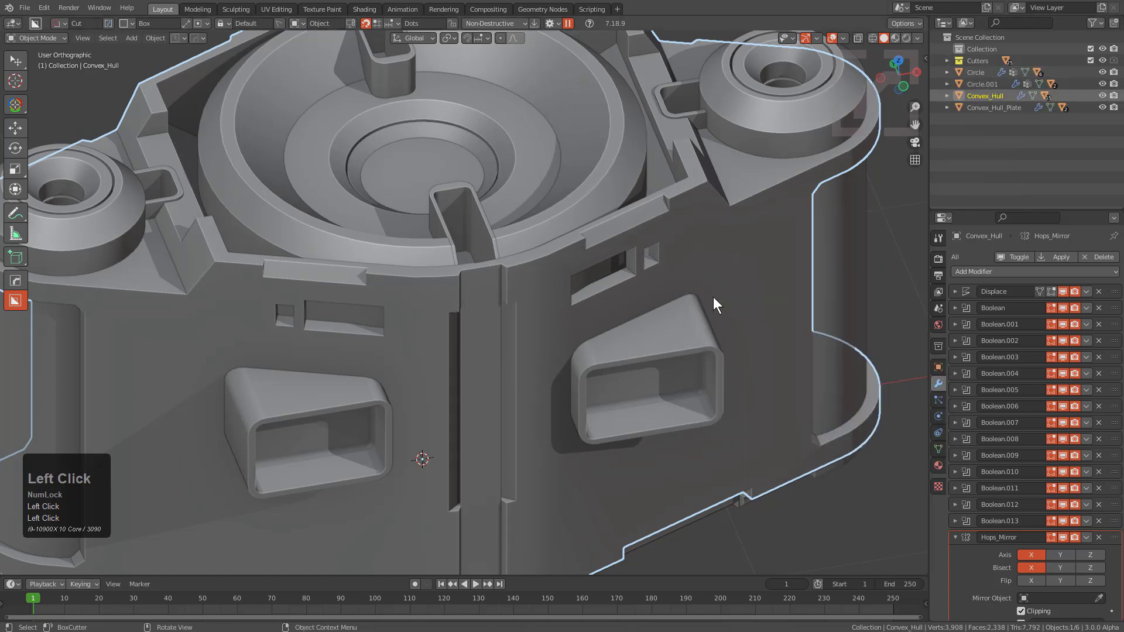
mouse_move(581, 302)
mouse_down()
mouse_move(659, 300)
mouse_move(670, 284)
mouse_move(657, 276)
mouse_up()
click(616, 268)
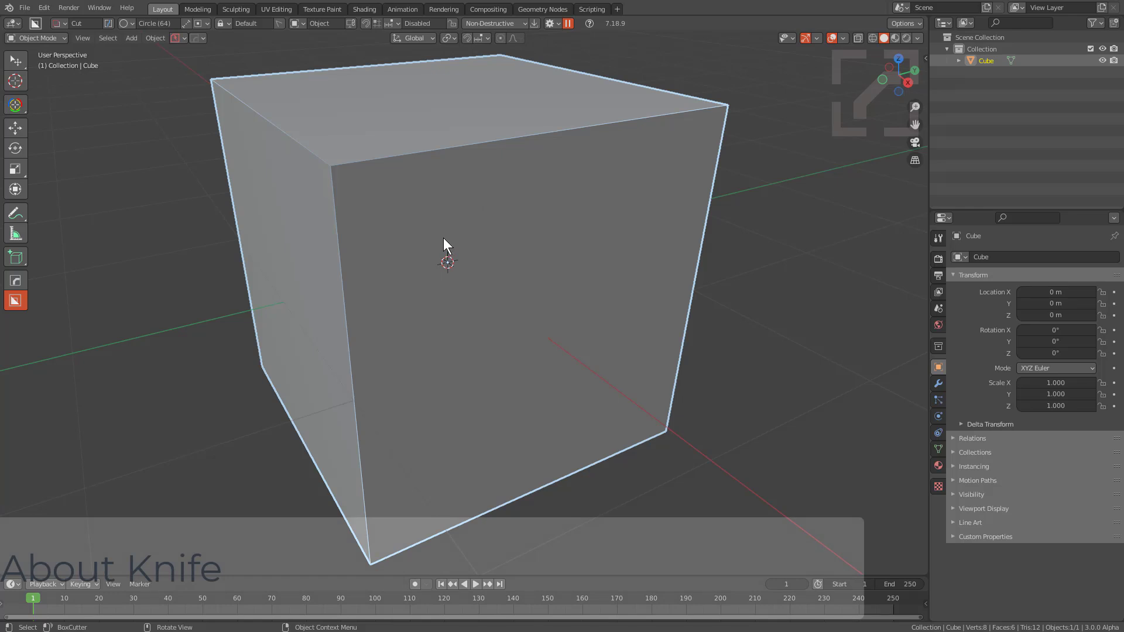
Set the circle cutter to 32 sides and cut two round holes in the upper part of the cube's front face.
key(d)
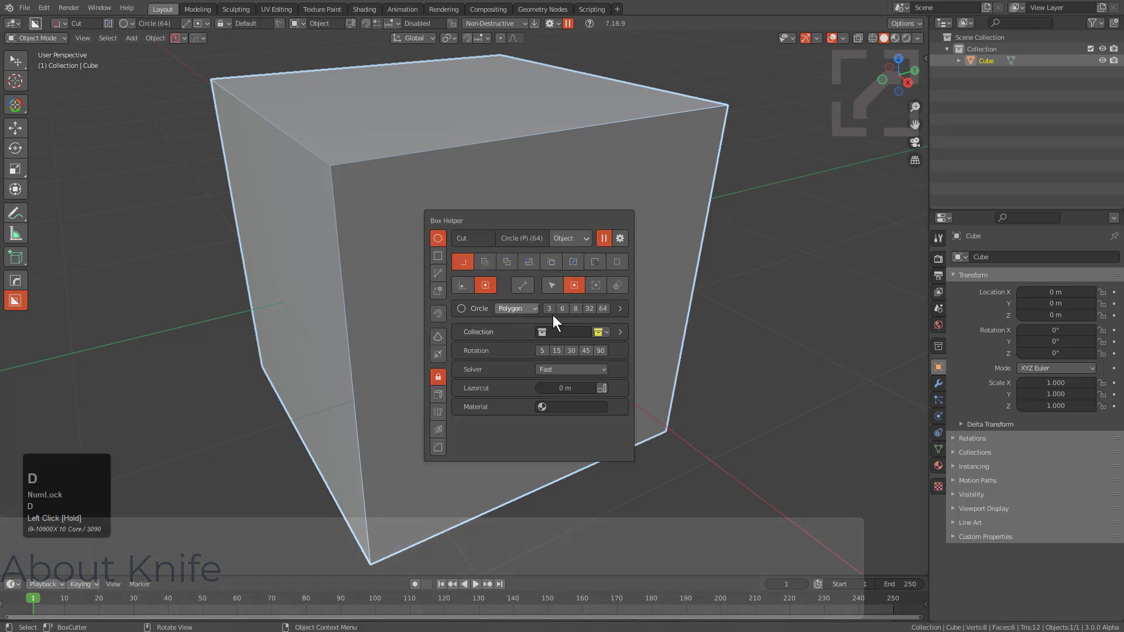
click(589, 308)
drag(440, 247, 468, 259)
click(422, 225)
drag(620, 228, 637, 236)
Cut three more round holes in the lower half of the cube's front face, with the largest in the middle.
click(514, 384)
drag(514, 385, 539, 391)
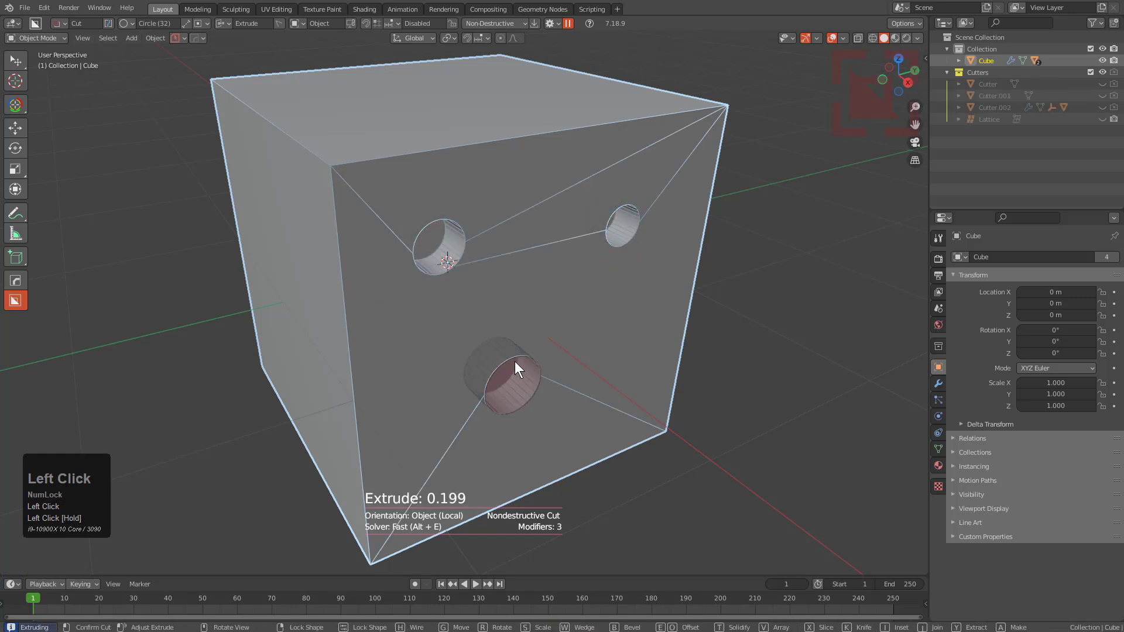
click(514, 361)
drag(616, 339, 633, 343)
click(595, 319)
drag(402, 343, 423, 353)
click(402, 325)
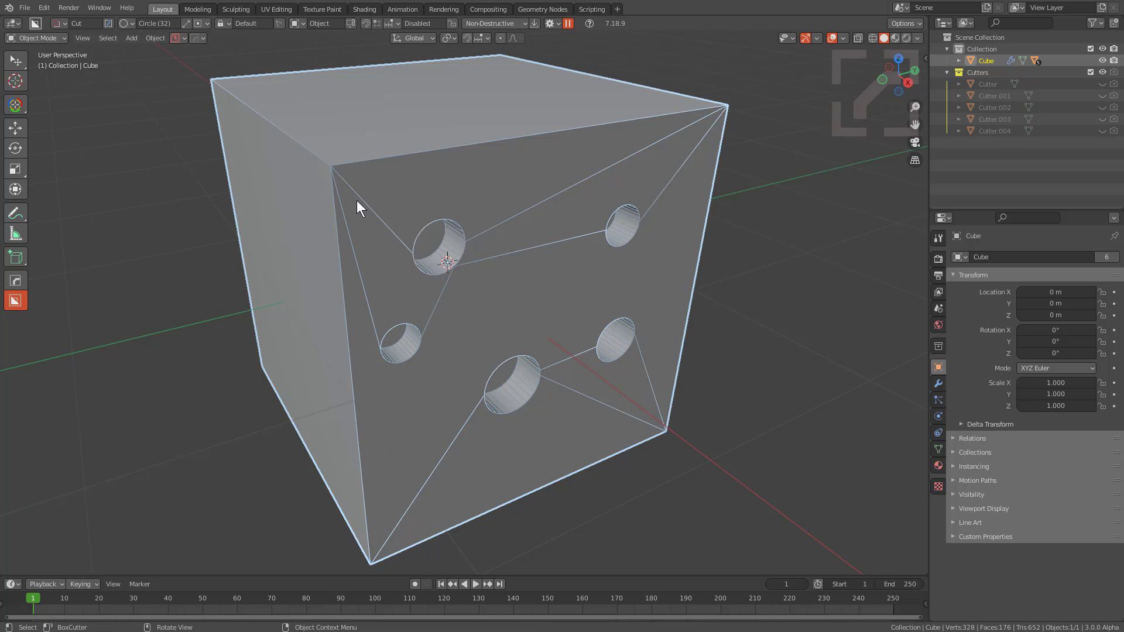
Switch the cutter shape to Box and the mode to Knife, and toggle its HOps Mark option.
key(d)
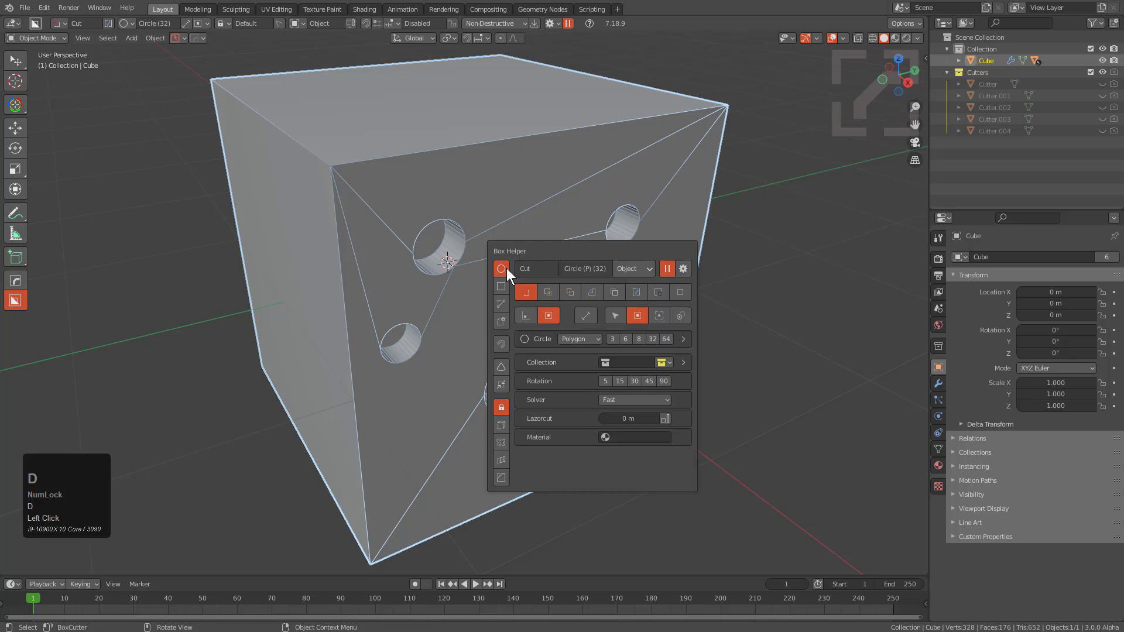
click(503, 286)
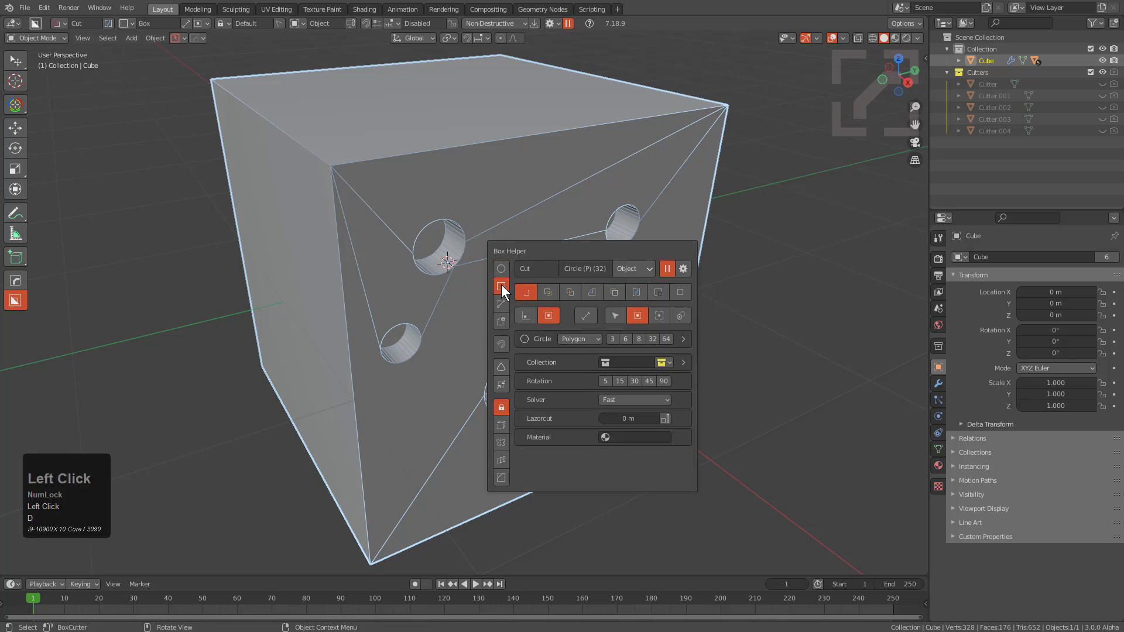
click(637, 292)
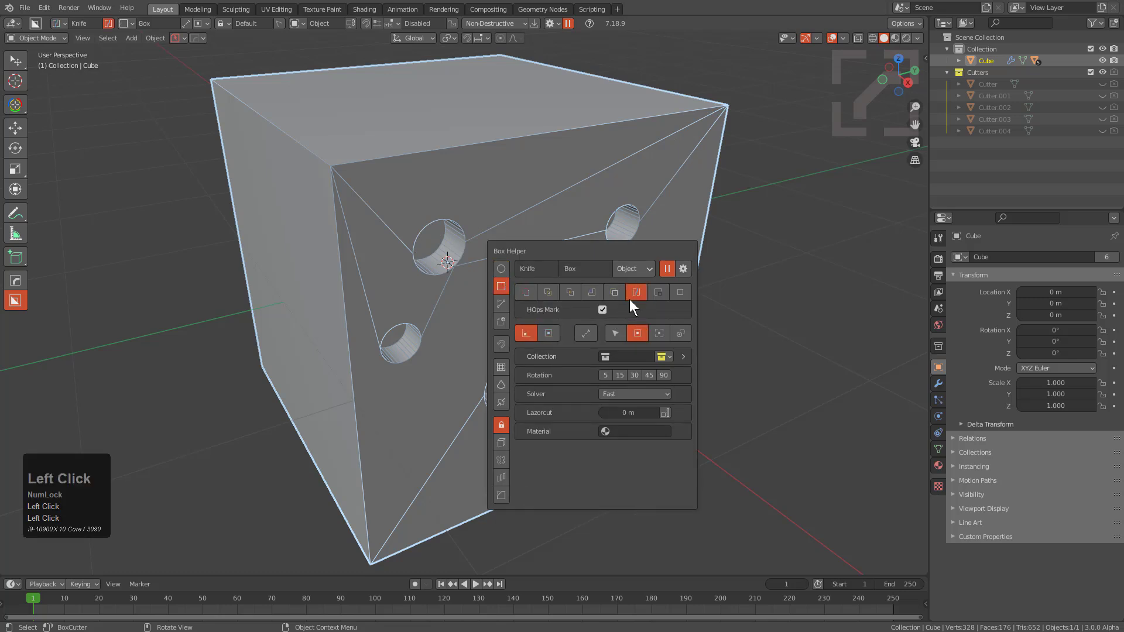
click(603, 309)
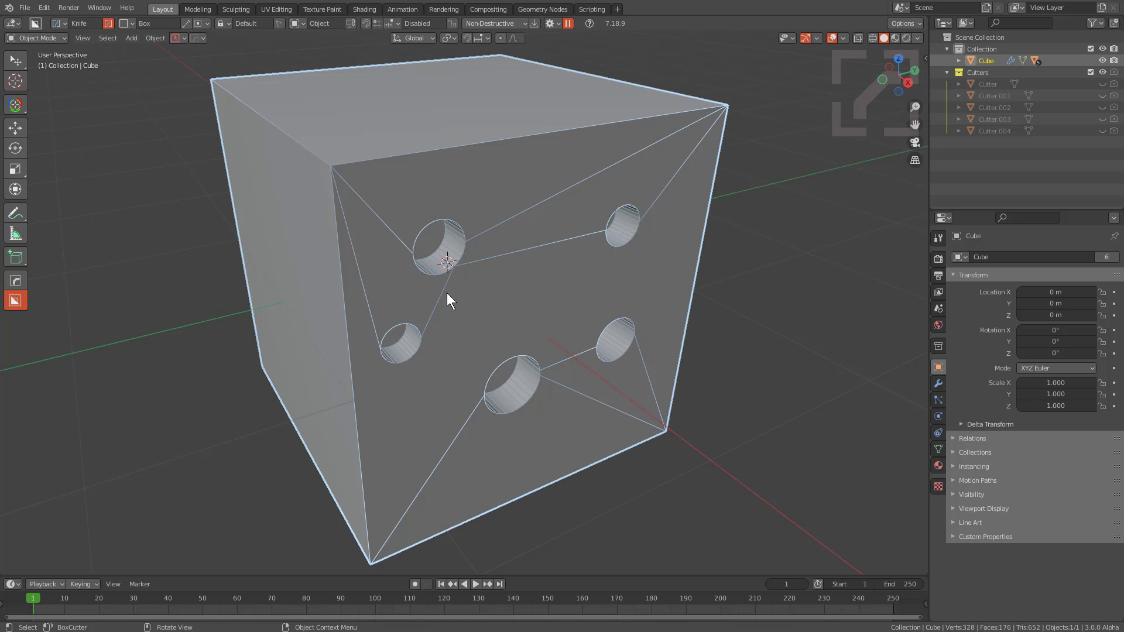
Knife two box outlines across the front face's left edge, meeting the upper-left and lower-left holes.
drag(439, 290, 310, 118)
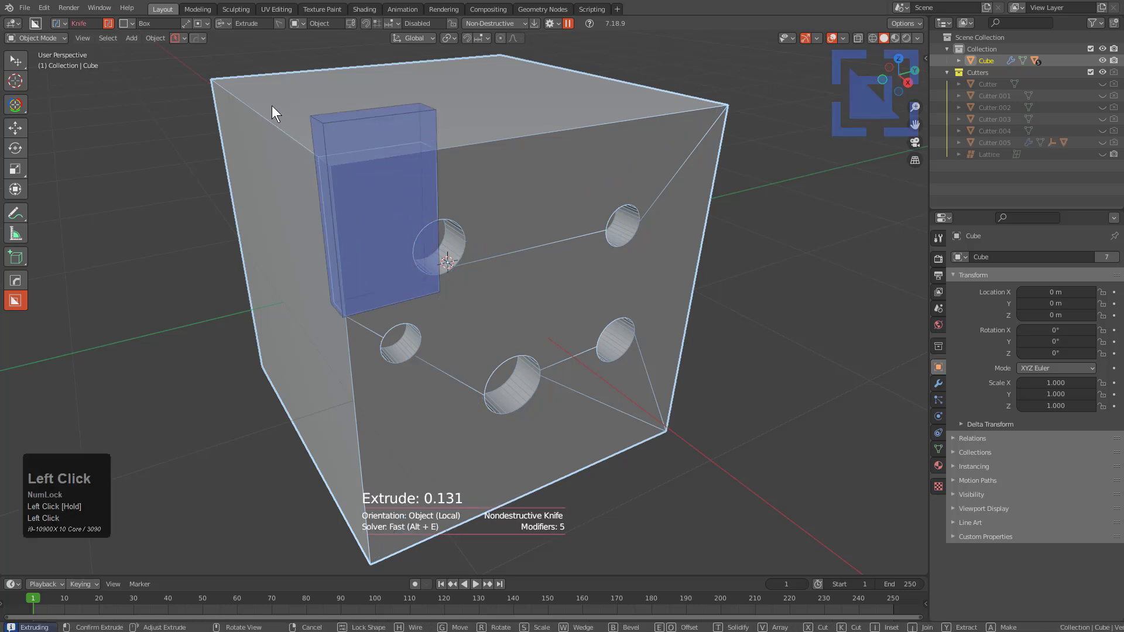
click(264, 101)
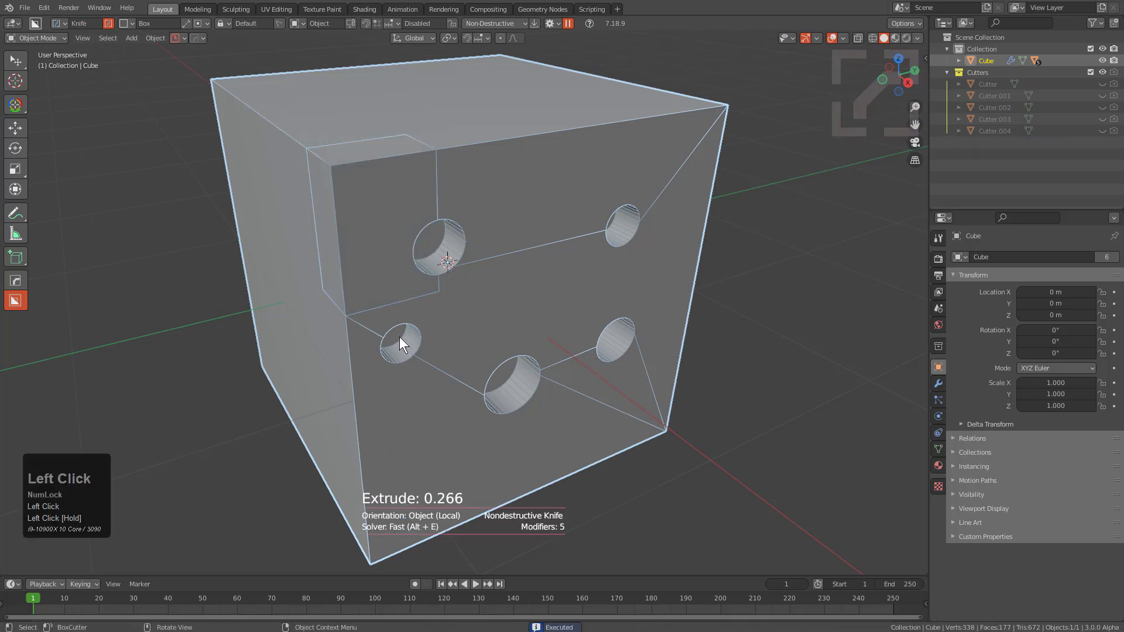
mouse_move(396, 314)
mouse_down()
mouse_move(344, 431)
mouse_move(284, 462)
mouse_up()
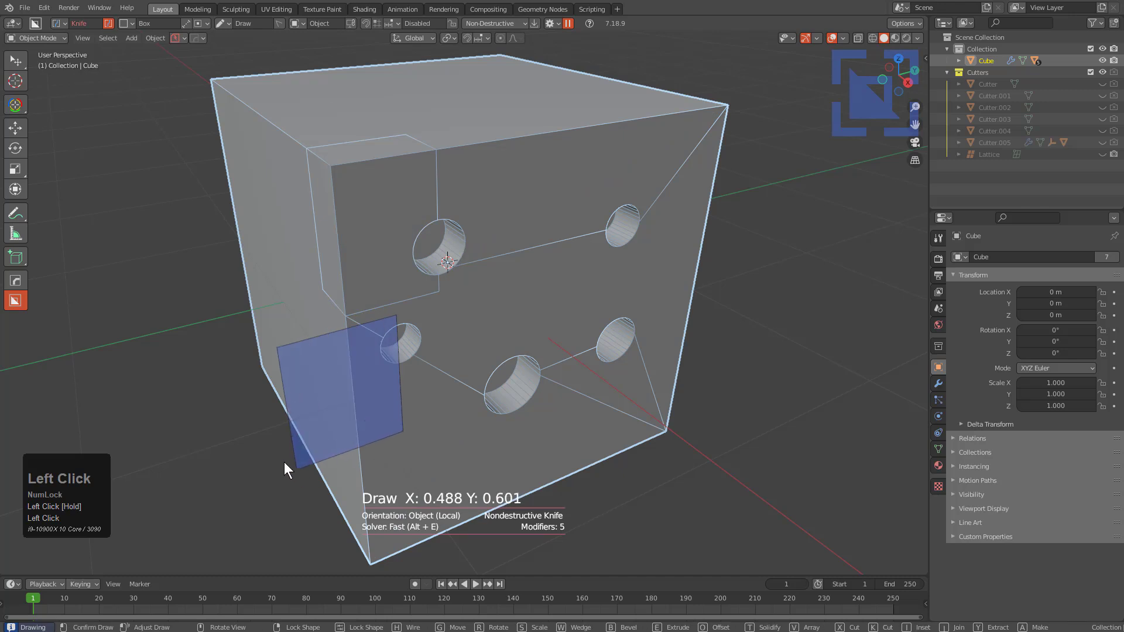
click(254, 413)
Knife box outlines through the large bottom hole to the lower edge and around the lower-right hole to the right edge.
mouse_move(460, 389)
mouse_down()
mouse_move(583, 460)
mouse_move(568, 502)
mouse_move(553, 505)
mouse_up()
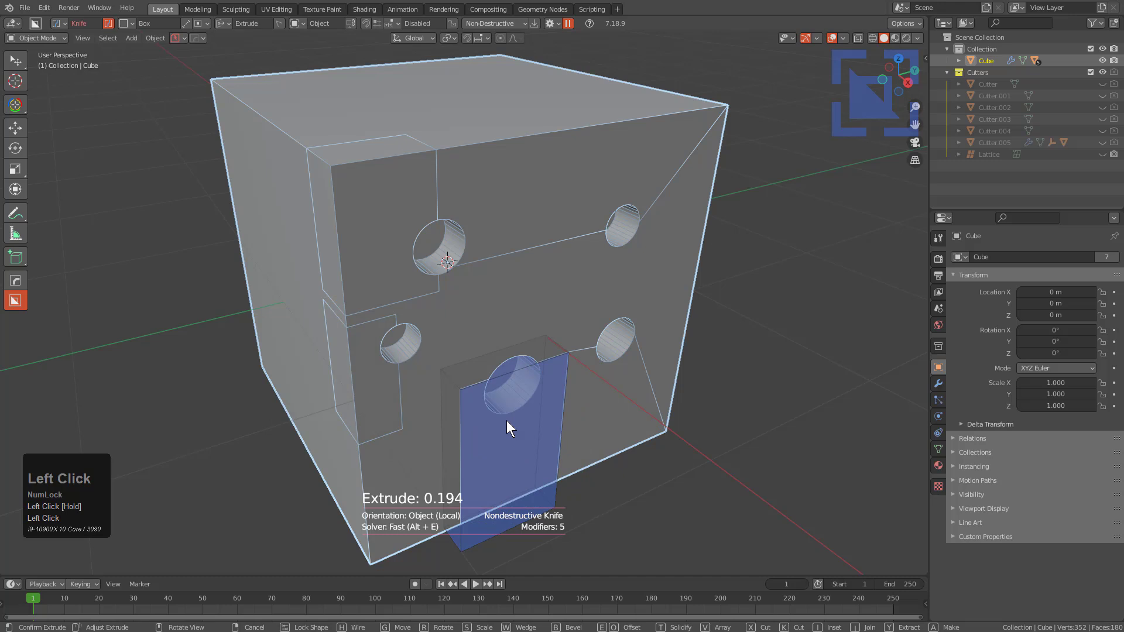
click(694, 297)
mouse_move(615, 291)
mouse_down()
mouse_move(680, 353)
mouse_move(715, 368)
mouse_up()
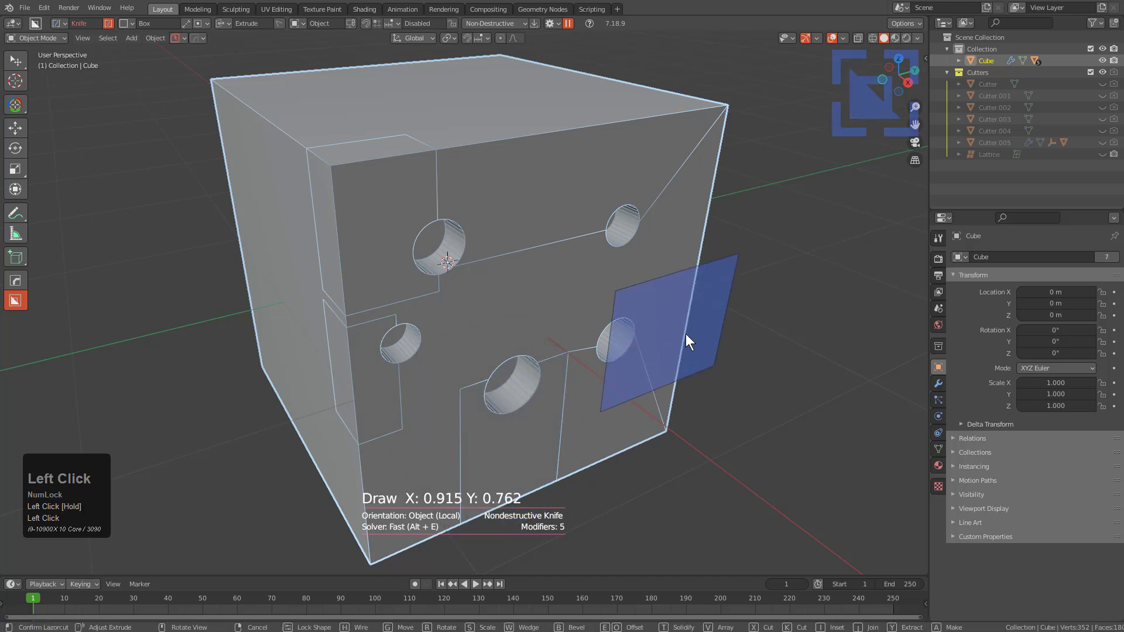
click(673, 295)
Draw a knife box over the upper-right hole, move it into position, and apply it across the front face's right edge.
mouse_move(614, 185)
mouse_down()
mouse_move(729, 262)
mouse_move(761, 235)
mouse_up()
key(g)
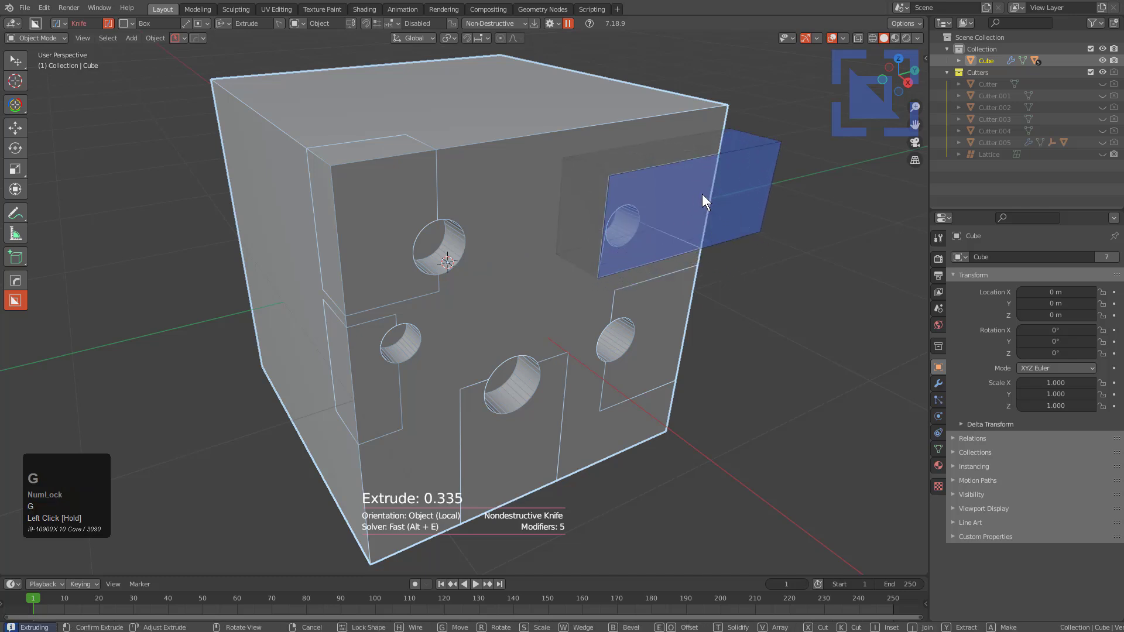
click(707, 189)
click(705, 186)
click(708, 169)
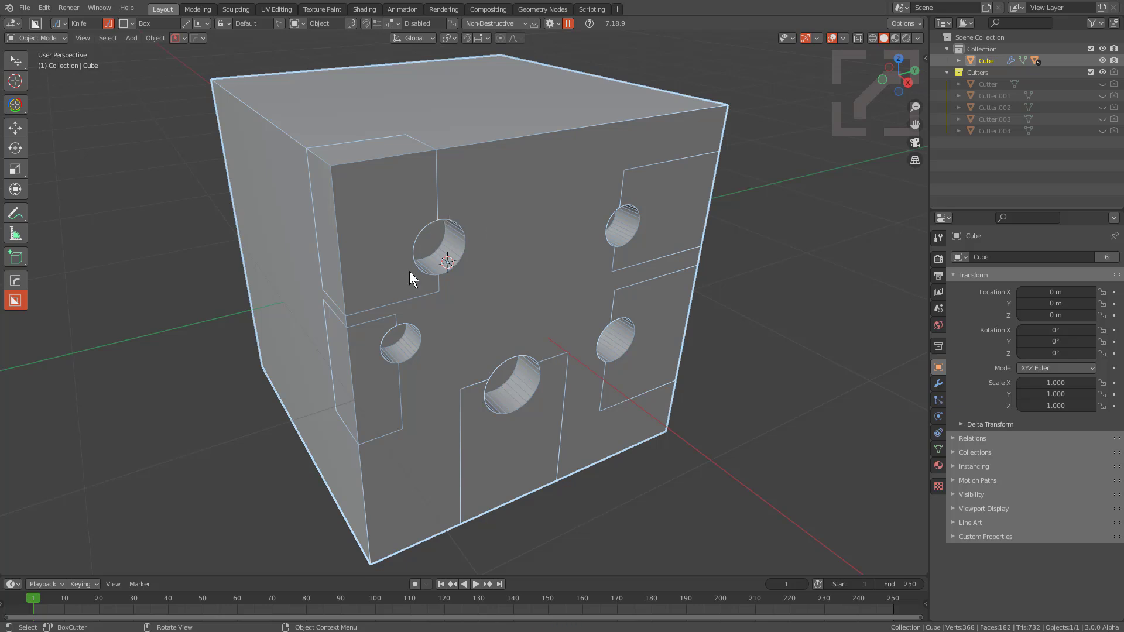
Add a HardOps bevel to the cube with 4 segments, a width of 0.032 and a 30° angle.
key(q)
click(555, 237)
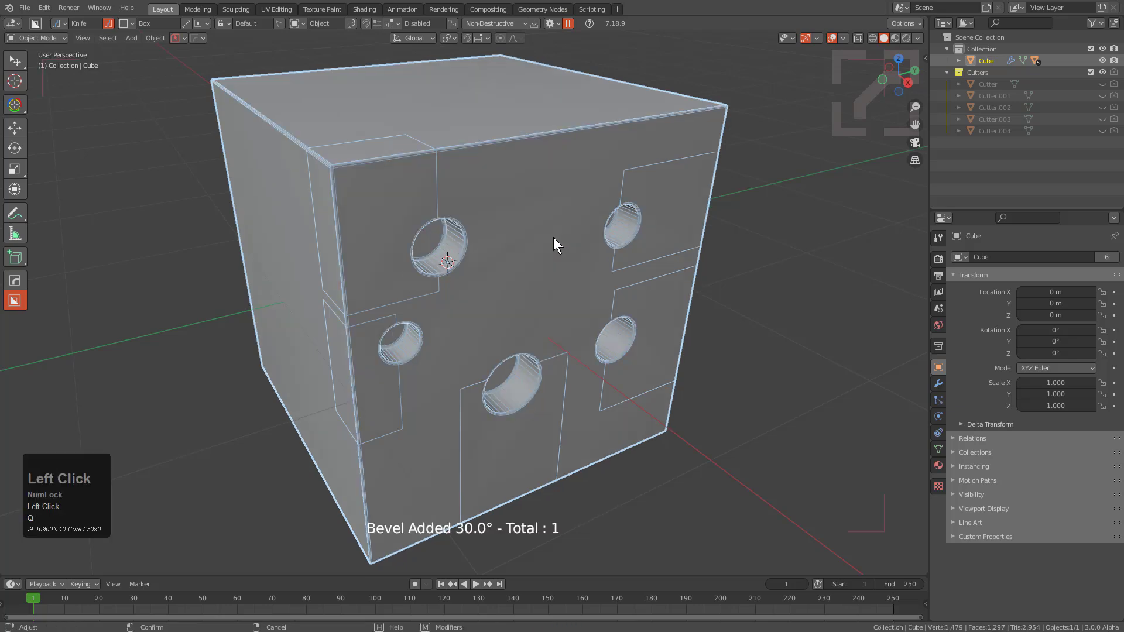
scroll(553, 237, up, 1)
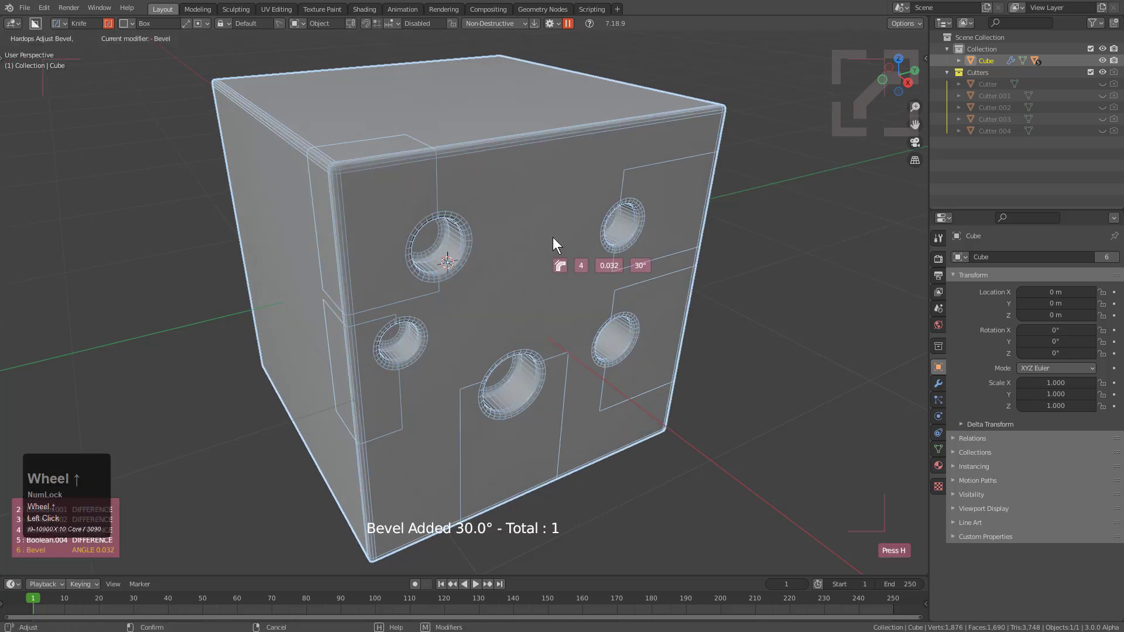
click(552, 237)
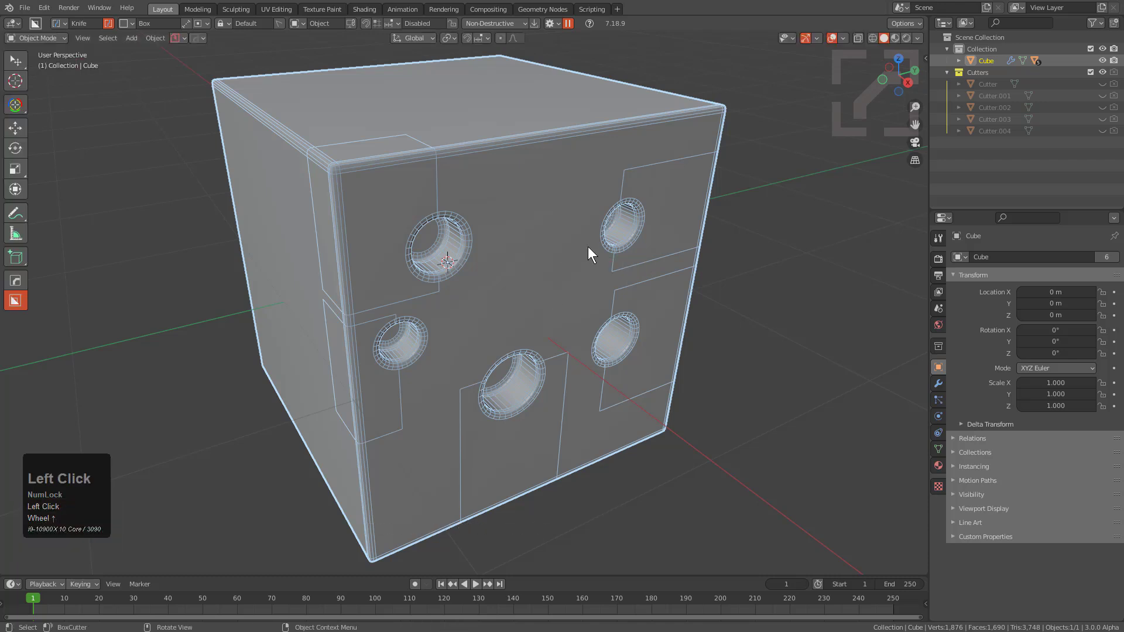
Try a Limited Dissolve cleanup on the cube with HardOps to remove the knifed edges, and undo it.
key(q)
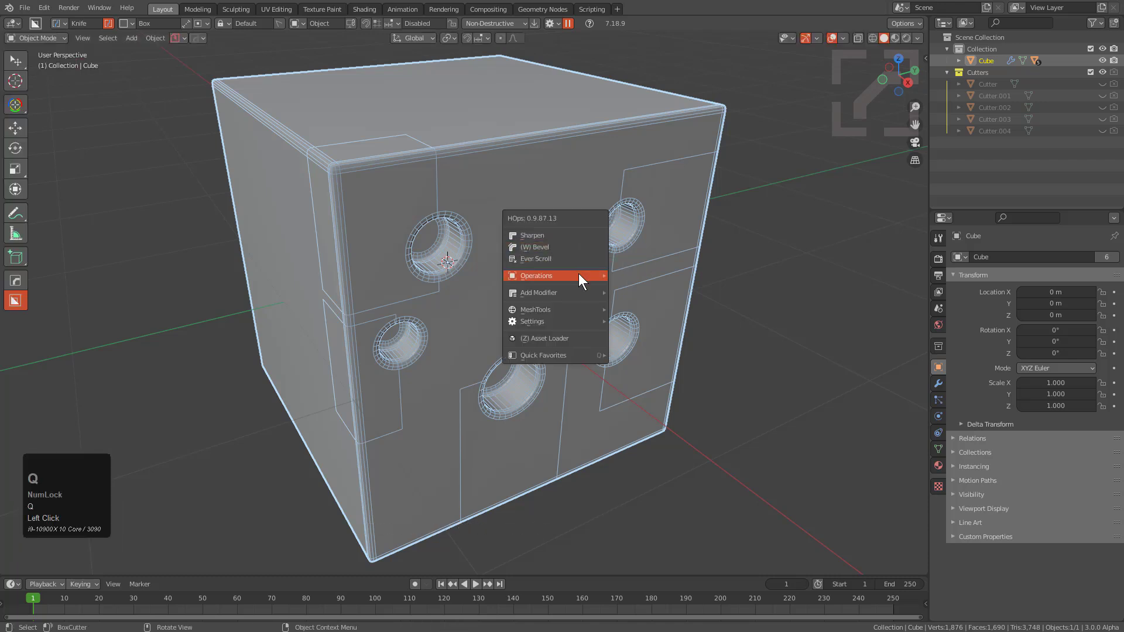
mouse_move(607, 276)
click(647, 377)
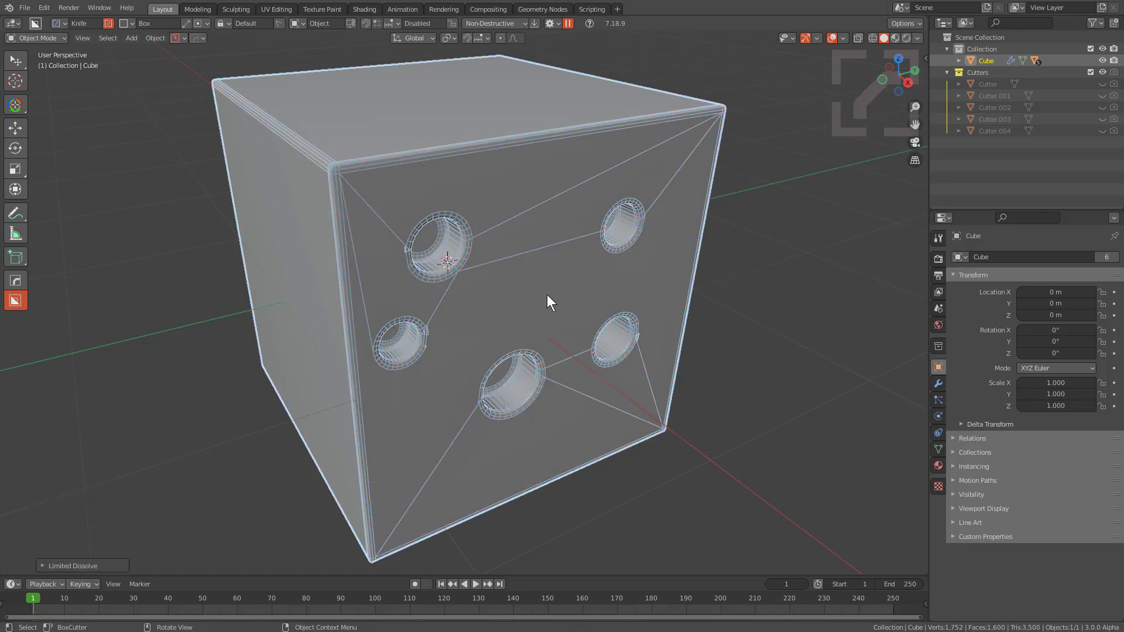
key(ctrl+z)
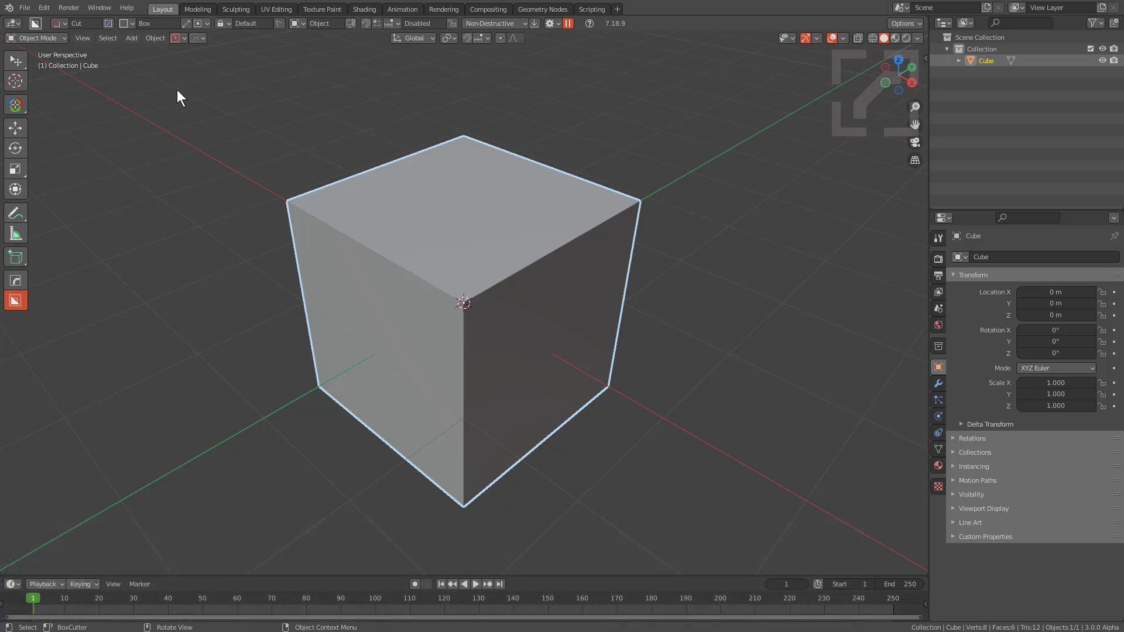
Switch BoxCutter to Knife mode and knife a box around the fresh cube's near vertical corner.
click(108, 25)
mouse_move(564, 197)
mouse_down()
mouse_move(529, 225)
mouse_move(468, 351)
mouse_up()
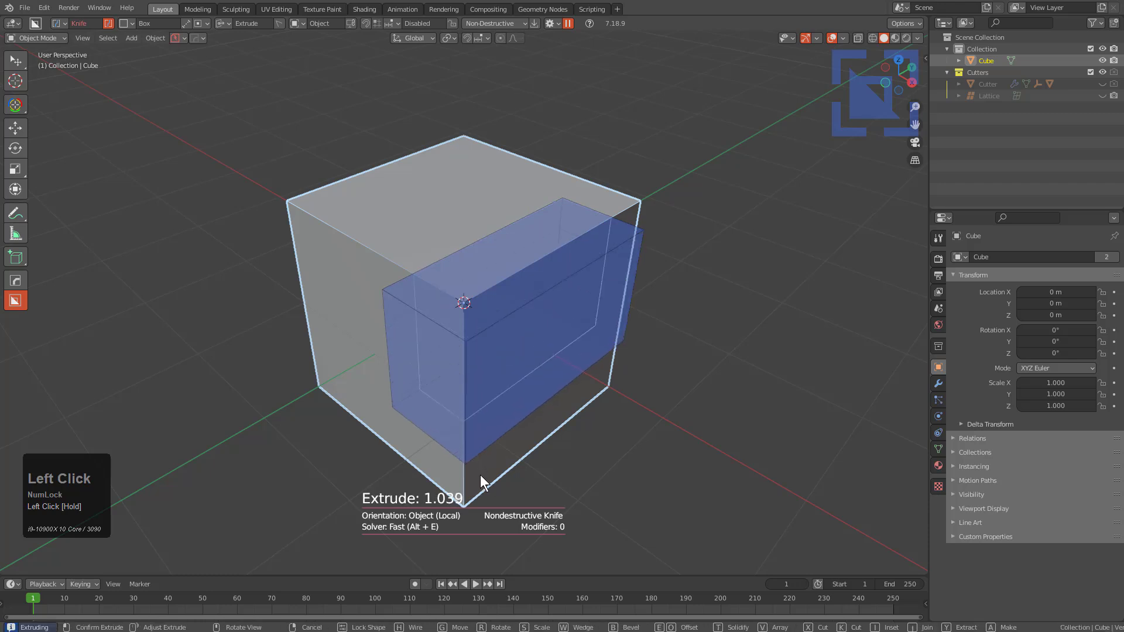
click(481, 522)
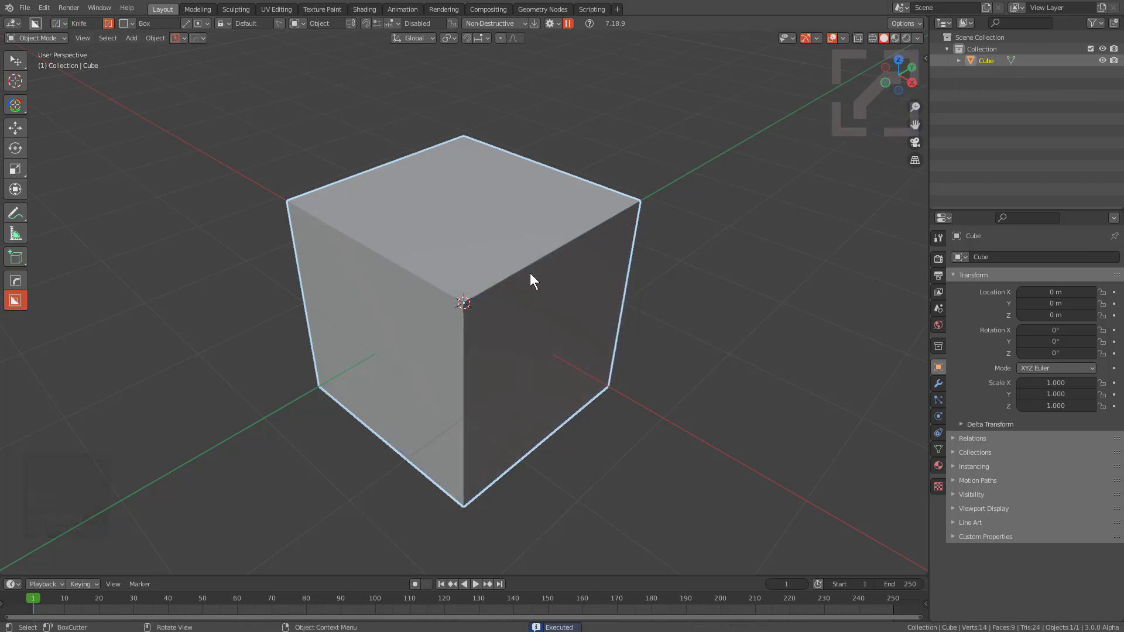
Check the Knife mode's HOps Mark option in Box Helper and the Sharp Options in HOps Helper.
key(d)
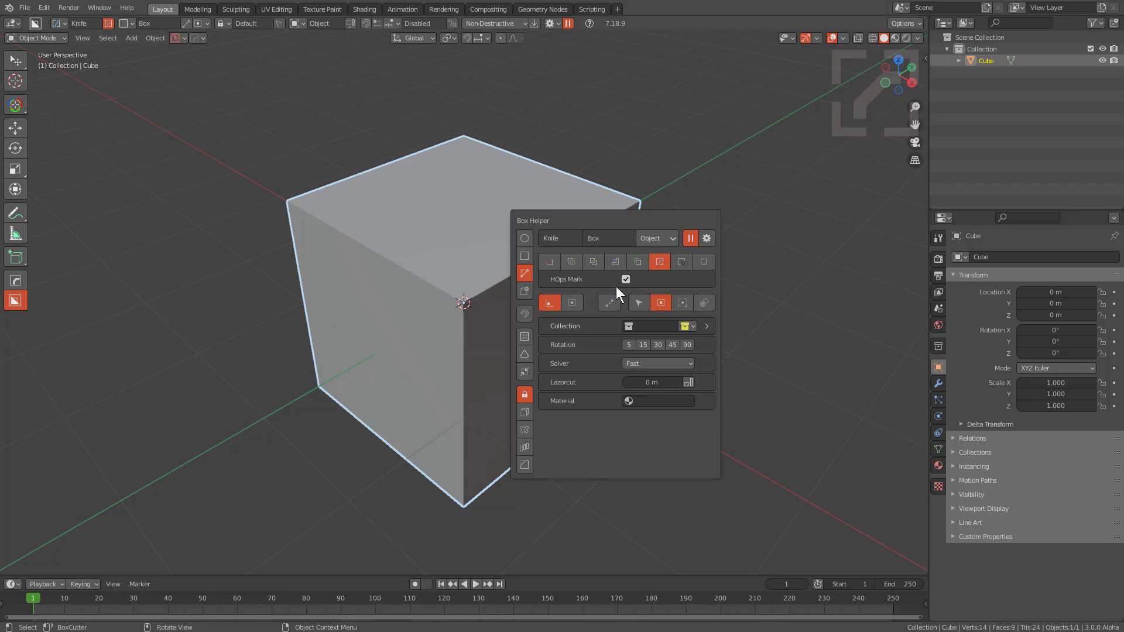
key(ctrl+grave)
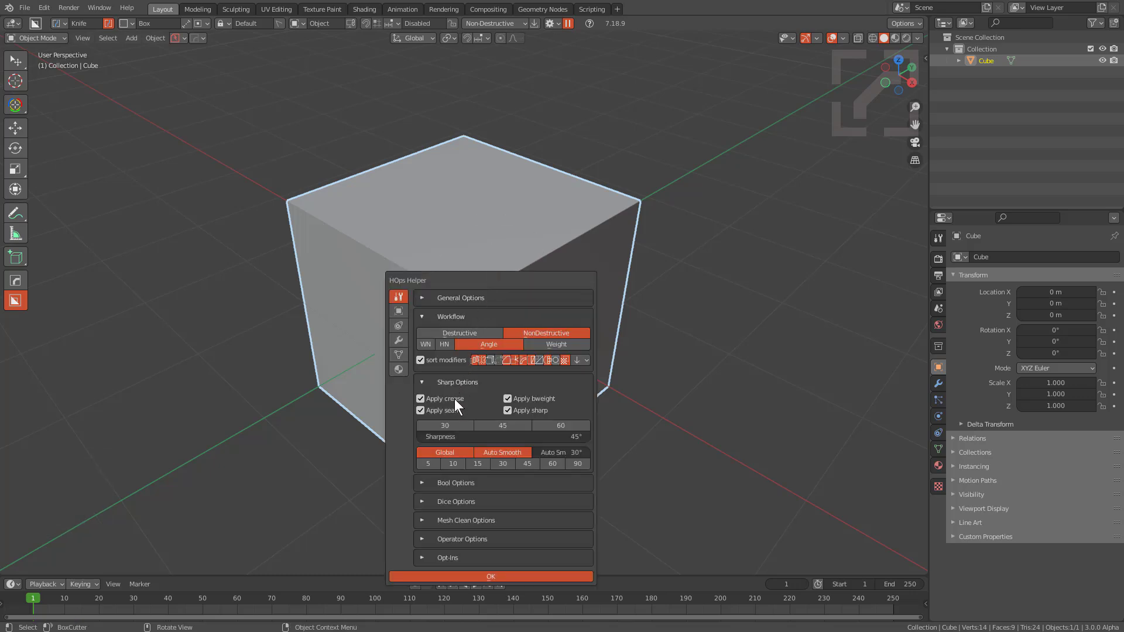
click(506, 220)
key(d)
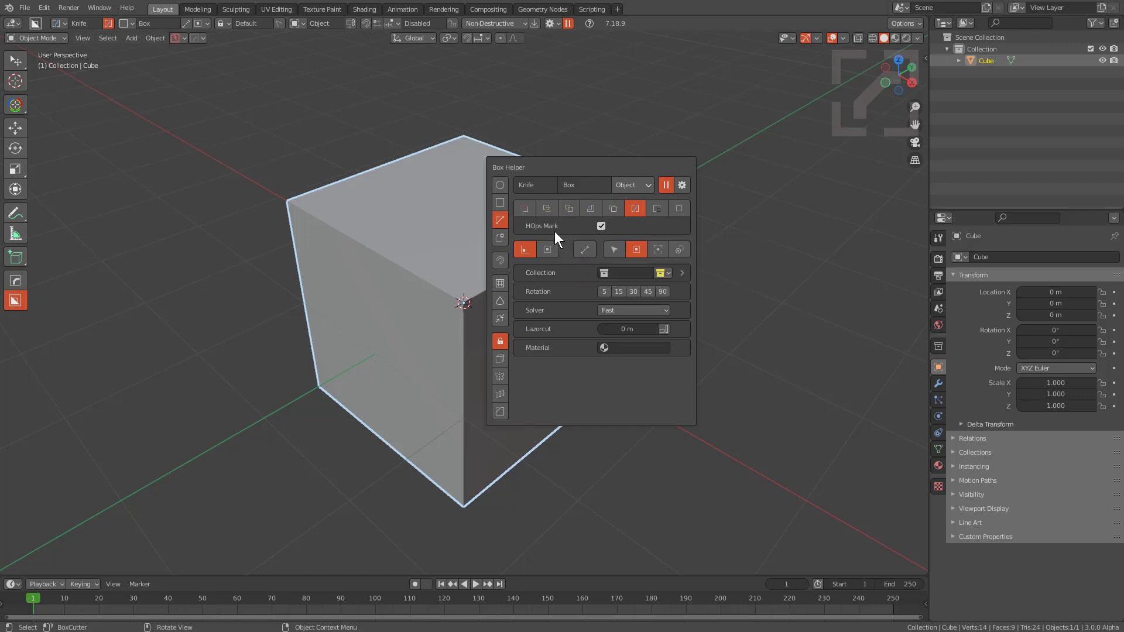
Knife a box about 0.742 deep over the left edge of the top face and inspect its marked edges in Edit Mode.
drag(437, 172, 369, 266)
click(366, 348)
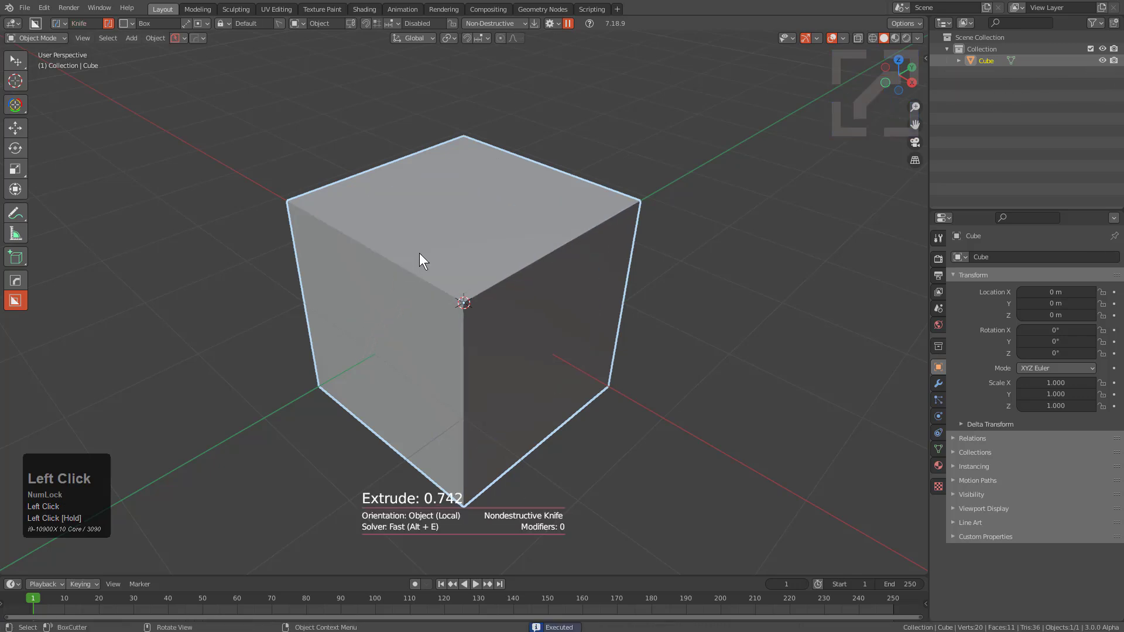
key(Tab)
key(alt+a)
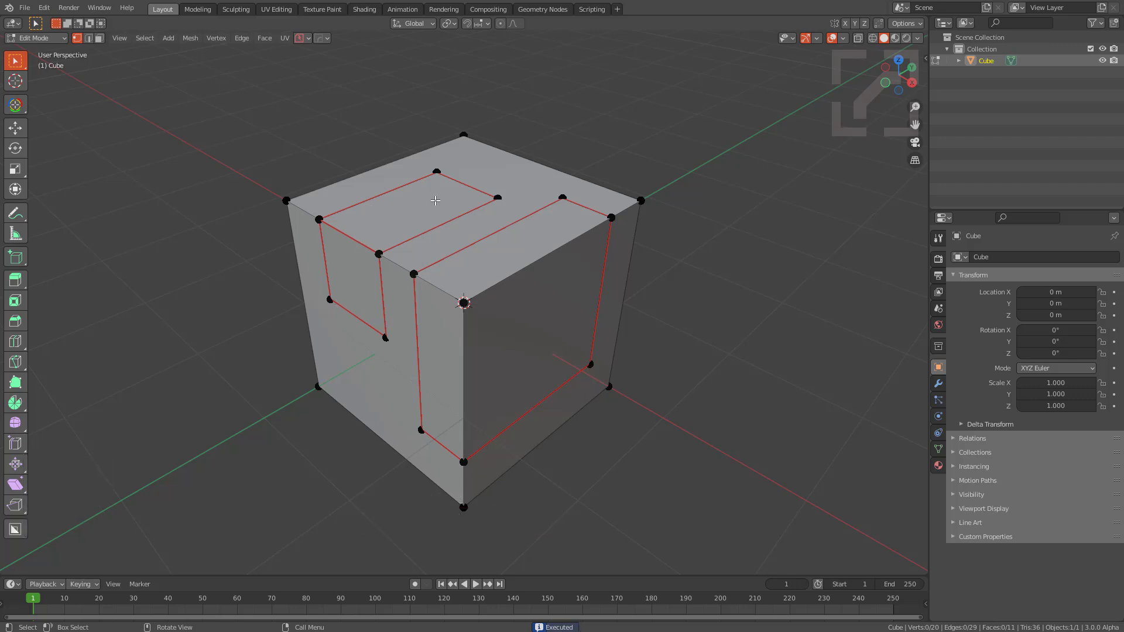
Knife a box about 0.761 deep over the right edge of the top face and inspect its marked edges in Edit Mode.
key(Tab)
mouse_move(460, 268)
mouse_down()
mouse_move(618, 240)
mouse_move(617, 326)
mouse_move(605, 346)
mouse_up()
click(605, 347)
key(Tab)
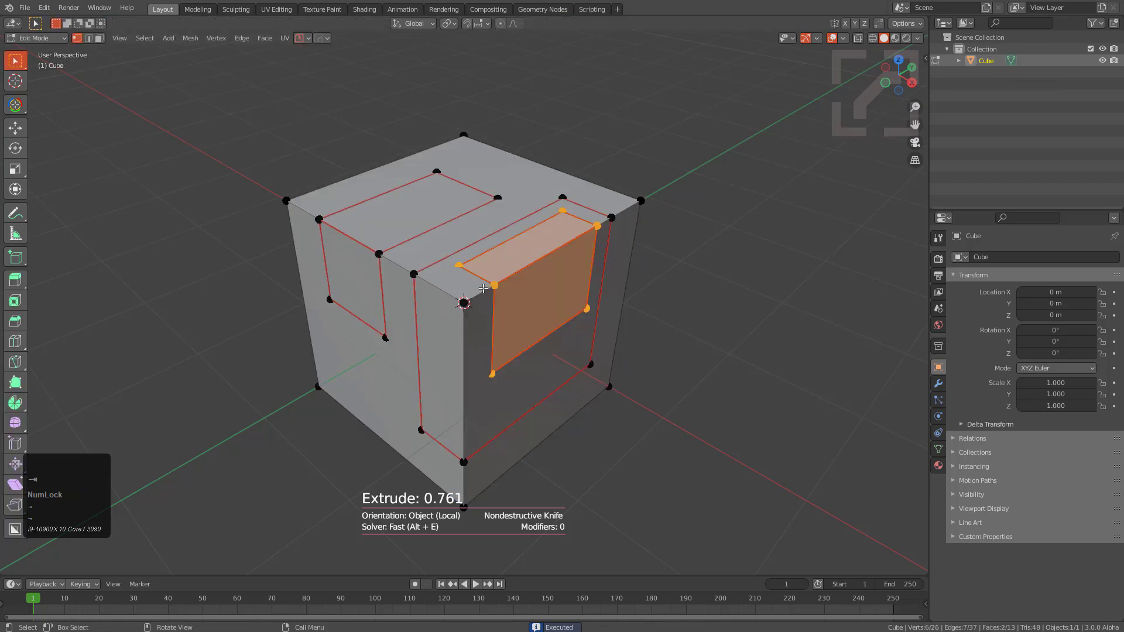
key(alt+a)
key(Tab)
Knife a box about 0.726 deep from the left side face around the cube's near vertical edge.
middle_drag(456, 386, 395, 265)
mouse_move(401, 246)
mouse_down()
mouse_move(427, 358)
mouse_move(491, 395)
mouse_move(561, 343)
mouse_up()
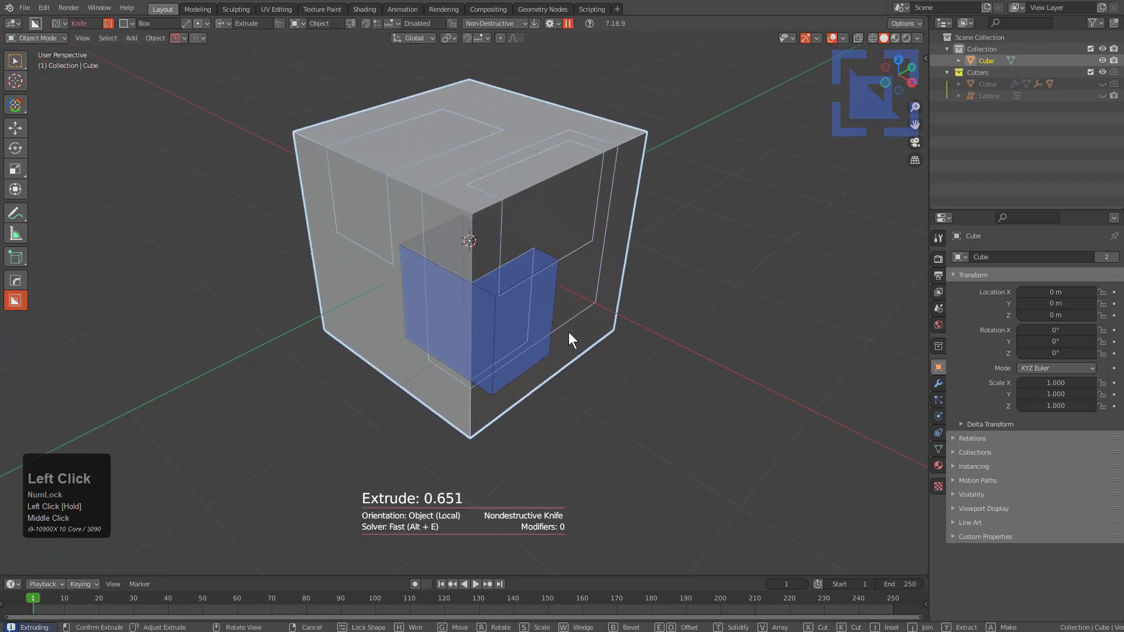
click(568, 332)
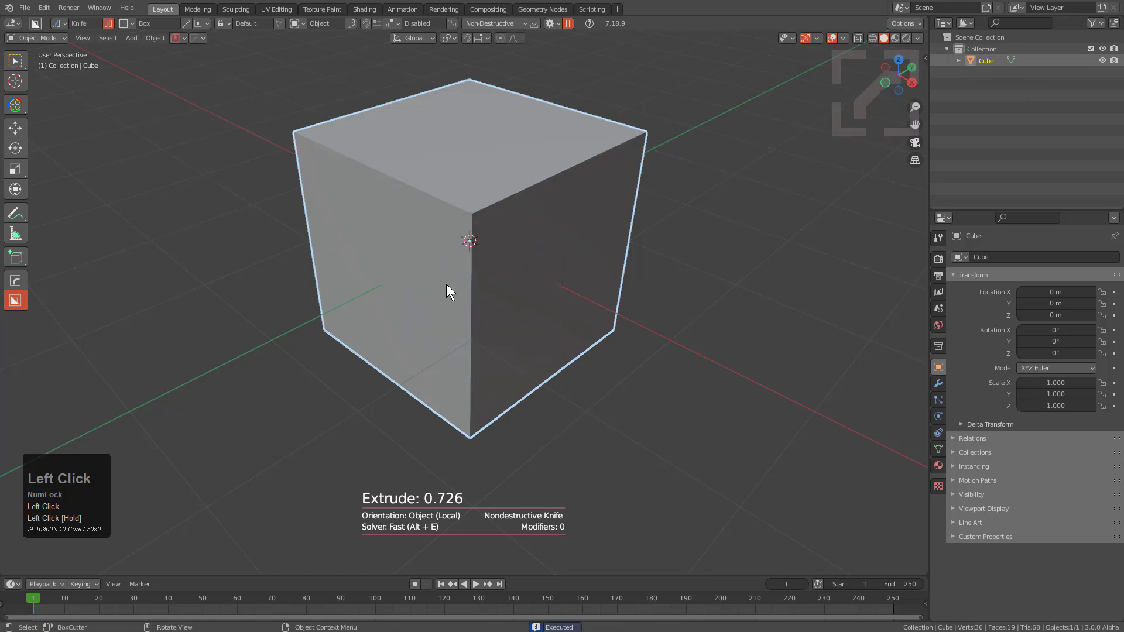
key(d)
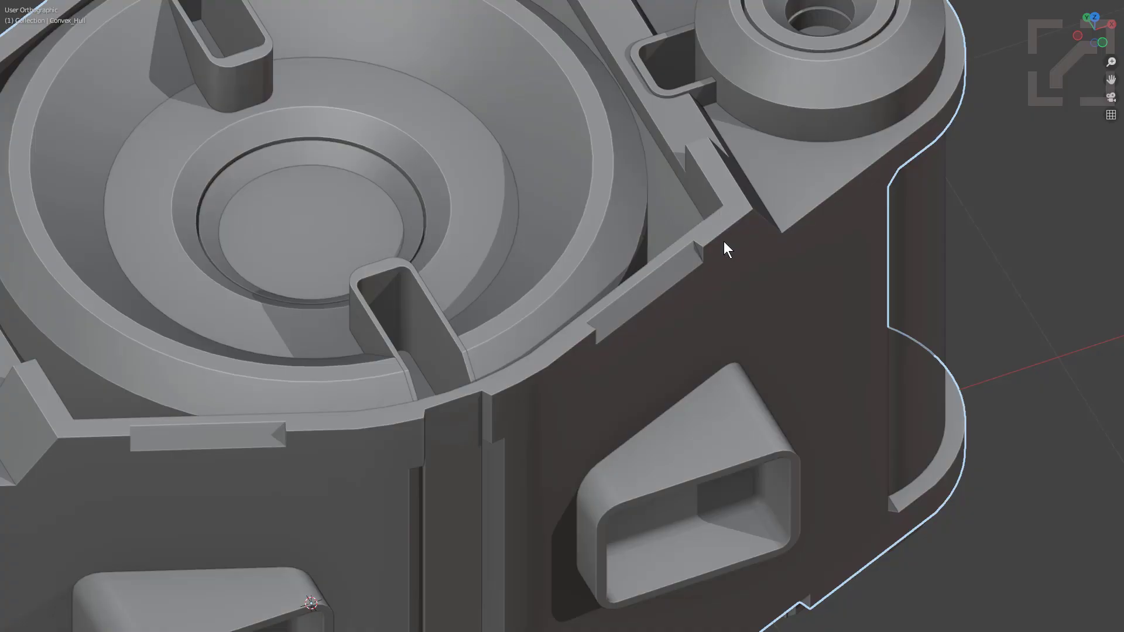
Draw a box cut about 0.103 deep through the hull's upper rim and toggle the cutter's wire and shape displays.
mouse_move(739, 276)
mouse_down()
mouse_move(627, 200)
mouse_move(592, 241)
mouse_move(585, 233)
mouse_up()
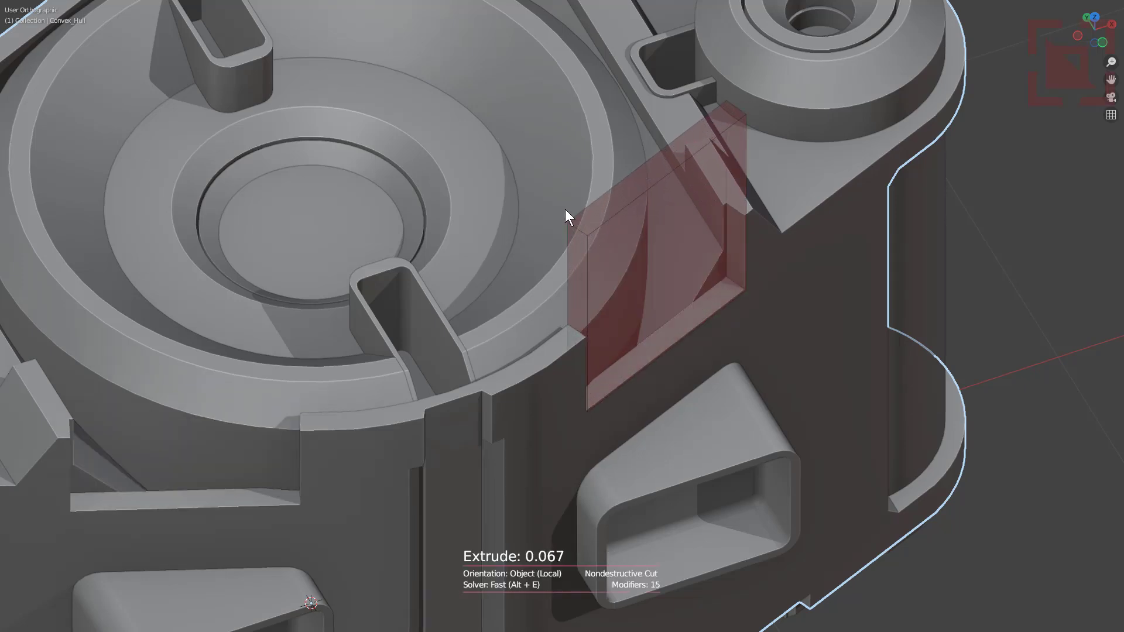
key(h)
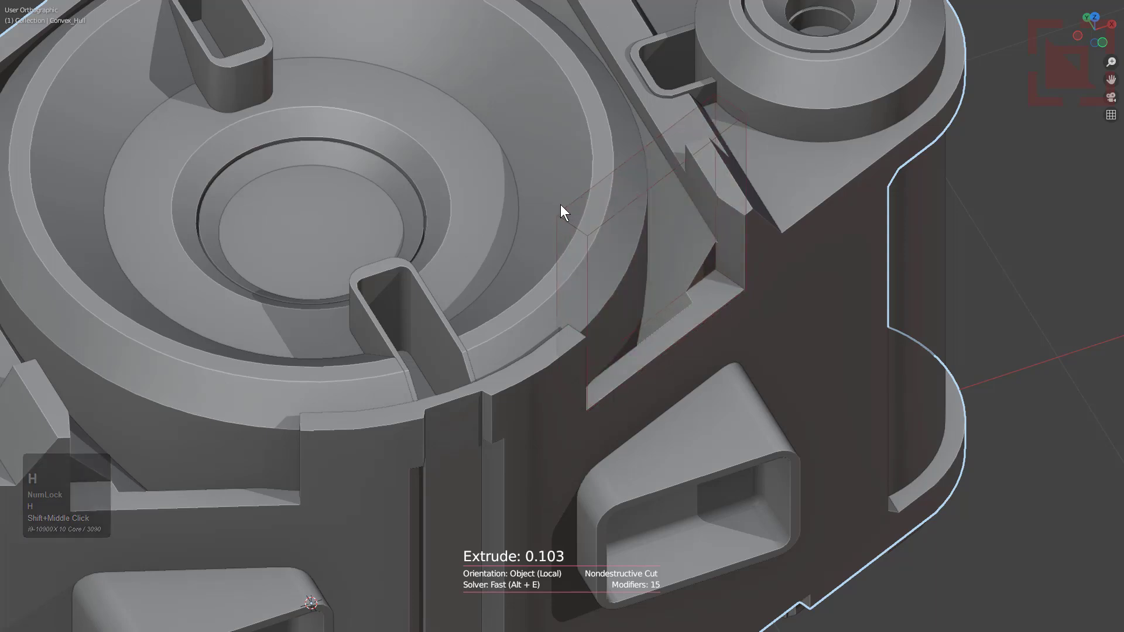
key(l)
key(l)
key(l)
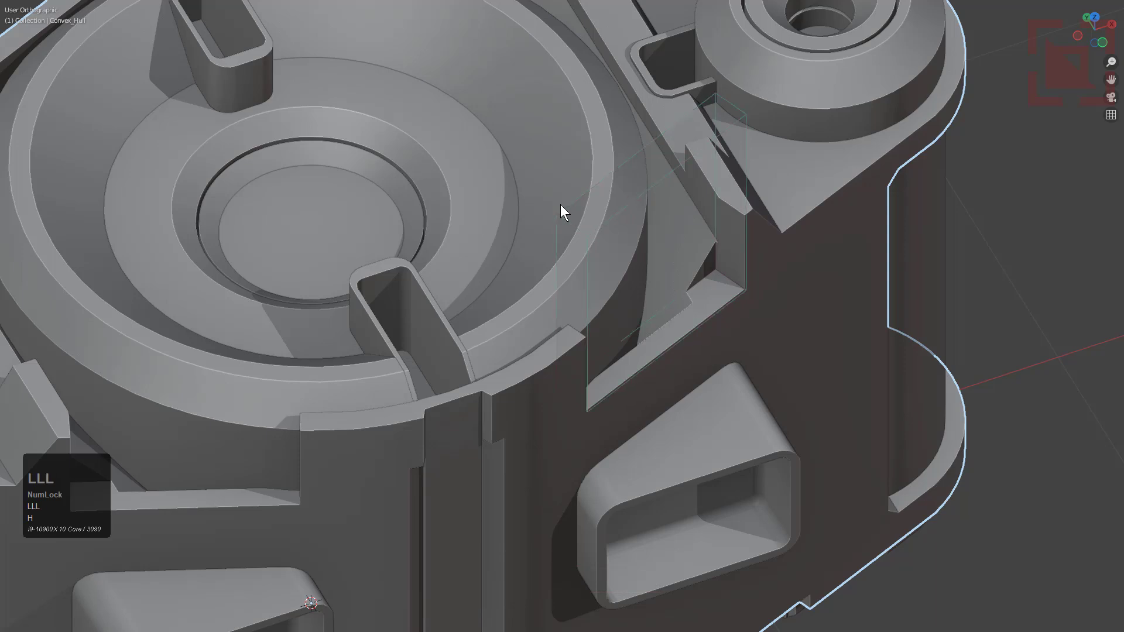
key(l)
key(h)
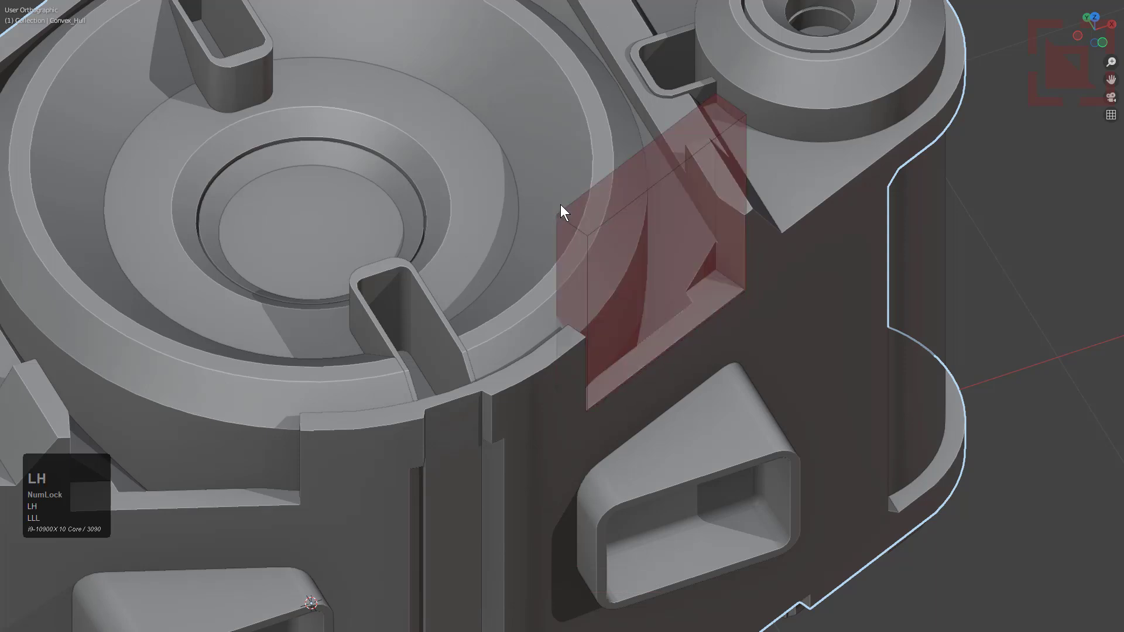
Keep cycling the rim cutter's shape and wire displays at an extrusion of about 0.110, and cancel the cut.
key(l)
key(l)
key(l)
key(l)
key(l)
key(h)
key(h)
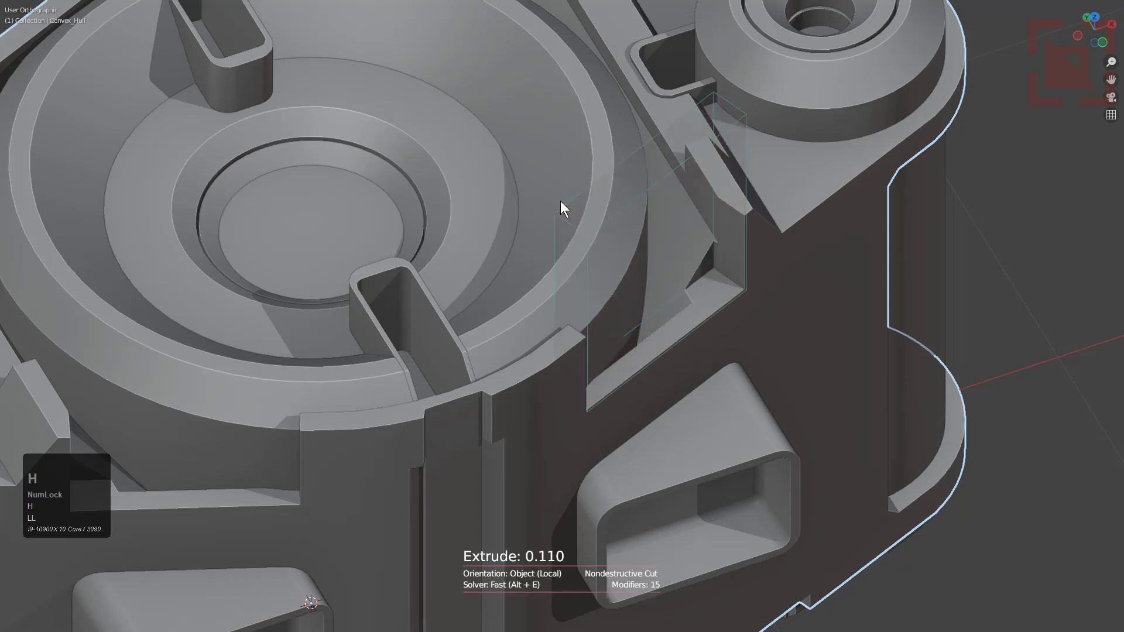
key(l)
key(Tab)
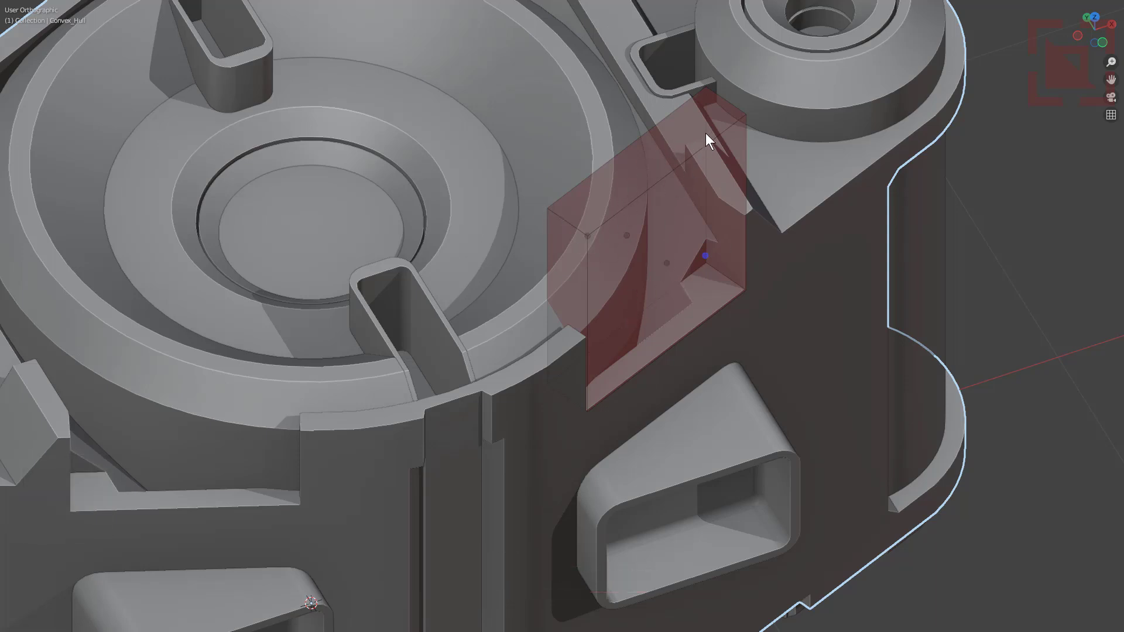
right_click(779, 165)
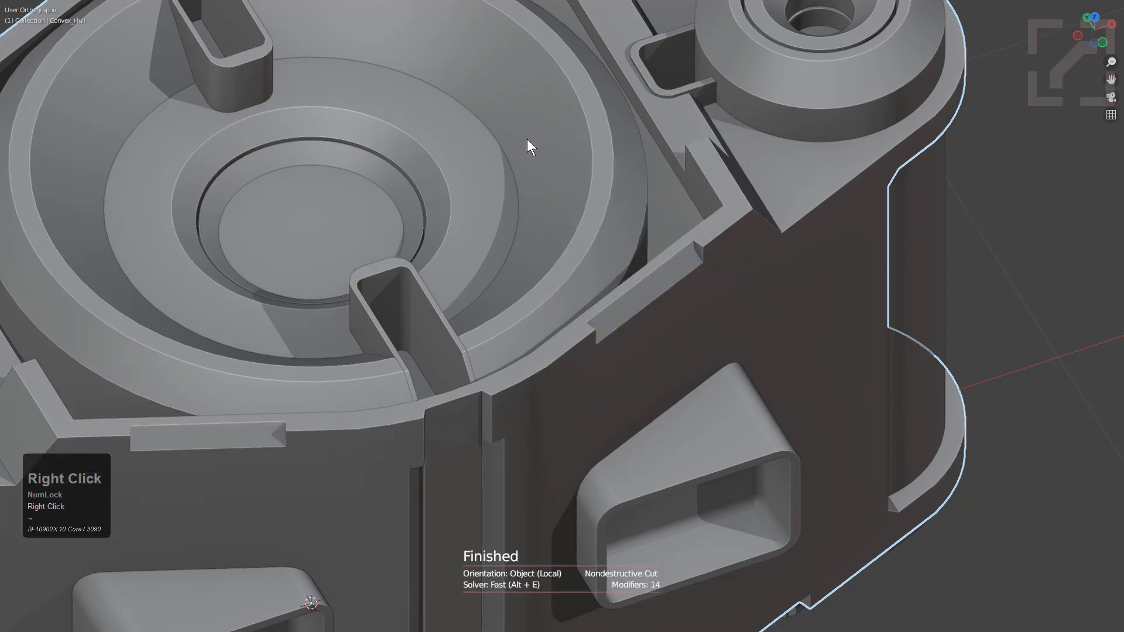
Enable the toggle beside the Wire color in the BoxCutter color preferences and test it with a box cut about 0.112 deep on the rim.
key(ctrl+k)
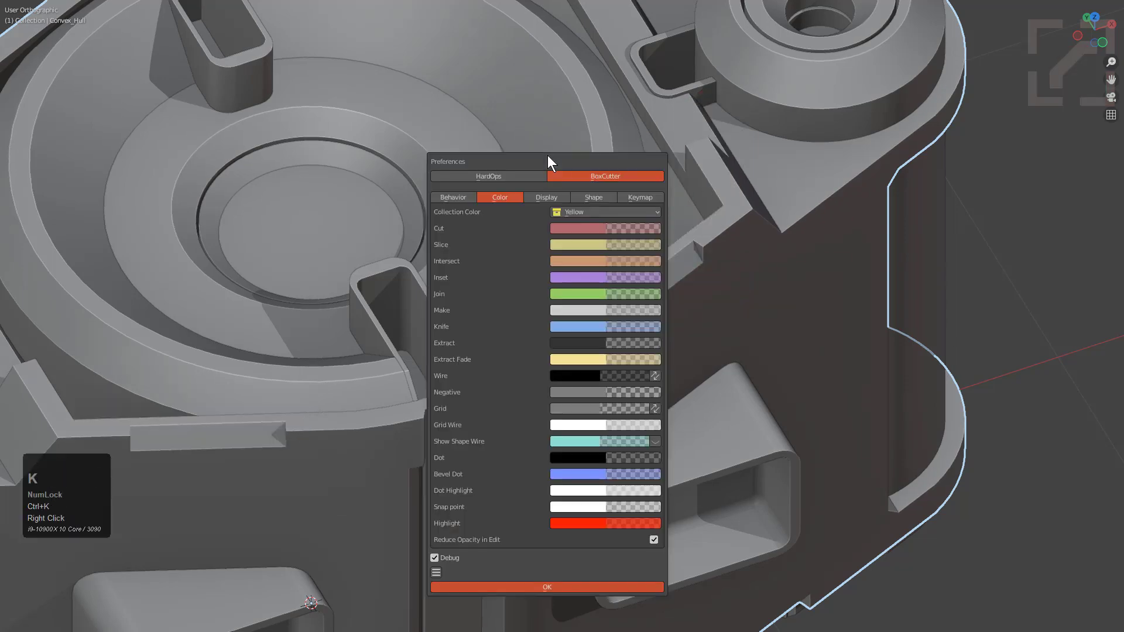
drag(560, 159, 641, 125)
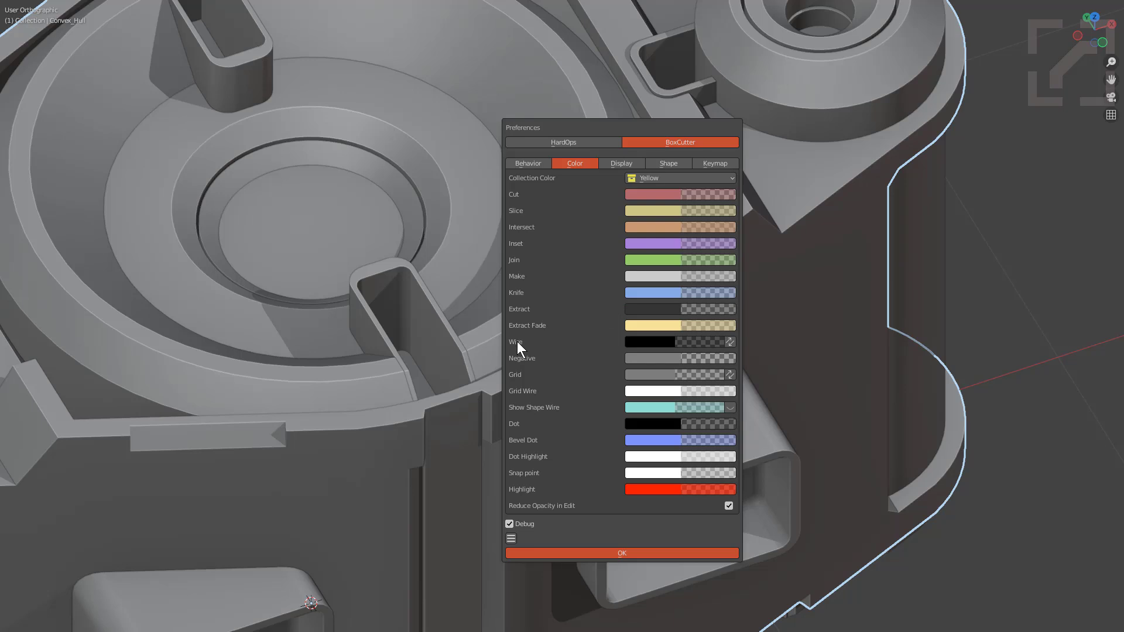
click(729, 343)
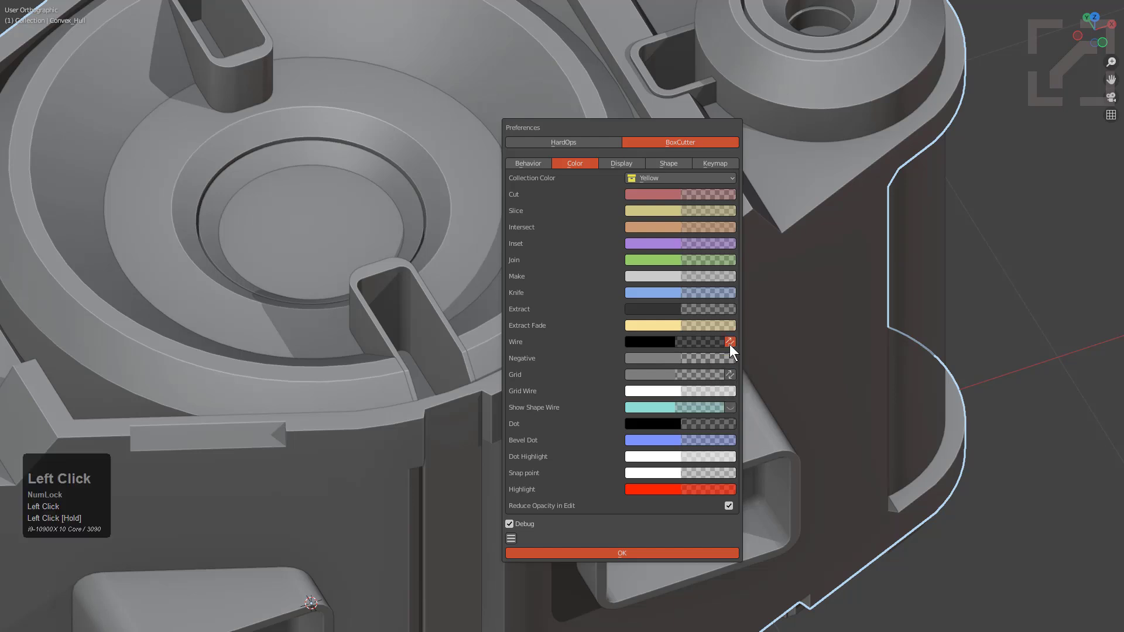
mouse_move(736, 275)
mouse_down()
mouse_move(665, 229)
mouse_move(577, 242)
mouse_up()
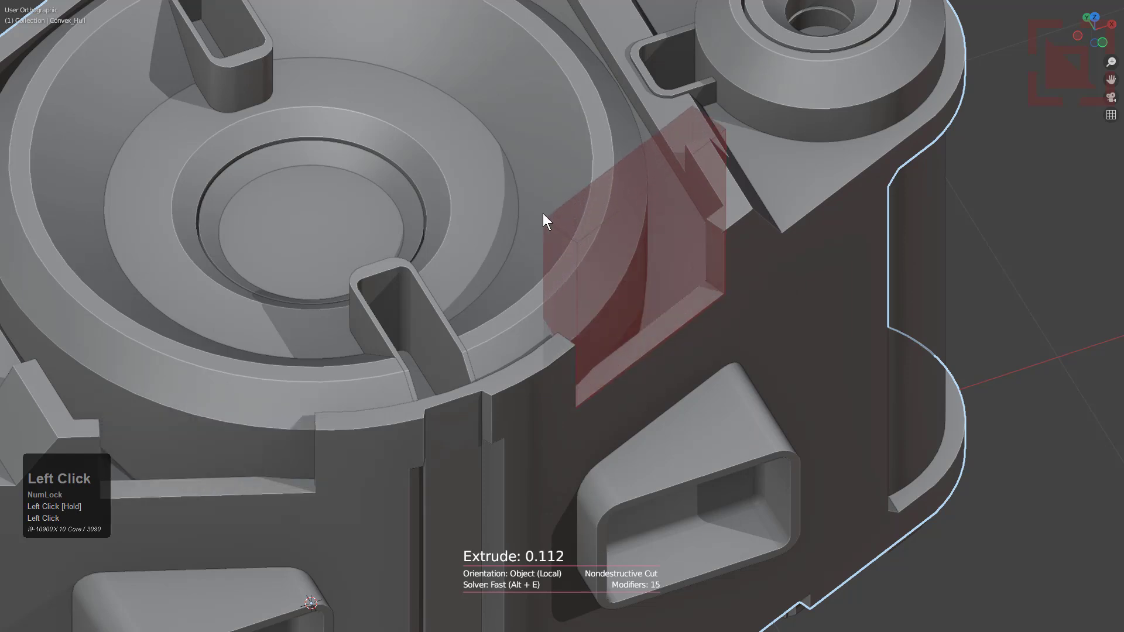
right_click(543, 213)
Switch Box Helper to Slice mode and test a slice box about 0.121 deep on the hull's rim, cancelling it.
key(d)
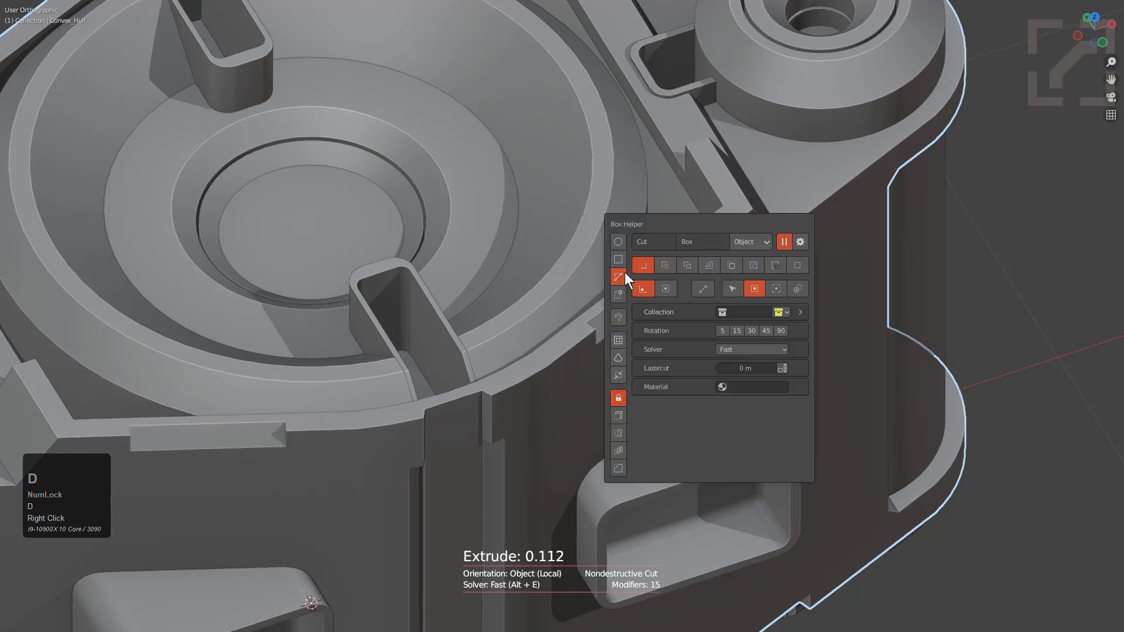
click(663, 265)
drag(588, 390, 722, 154)
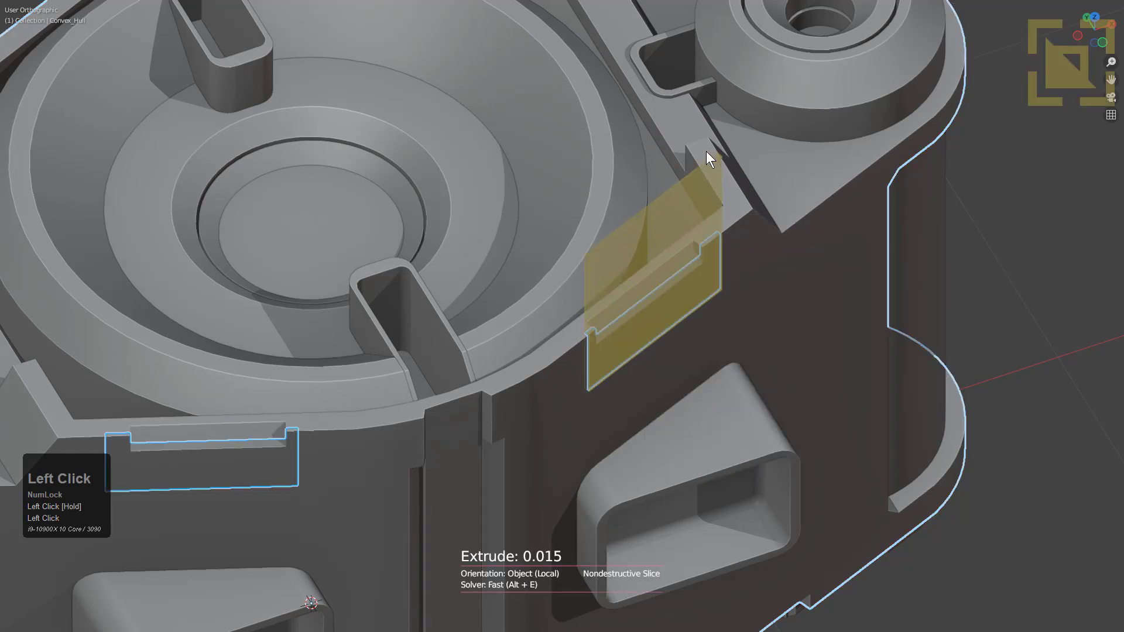
right_click(682, 252)
Test an Intersect box about 0.174 deep on the hull's rim, cancel it, and return BoxCutter to Cut mode.
key(d)
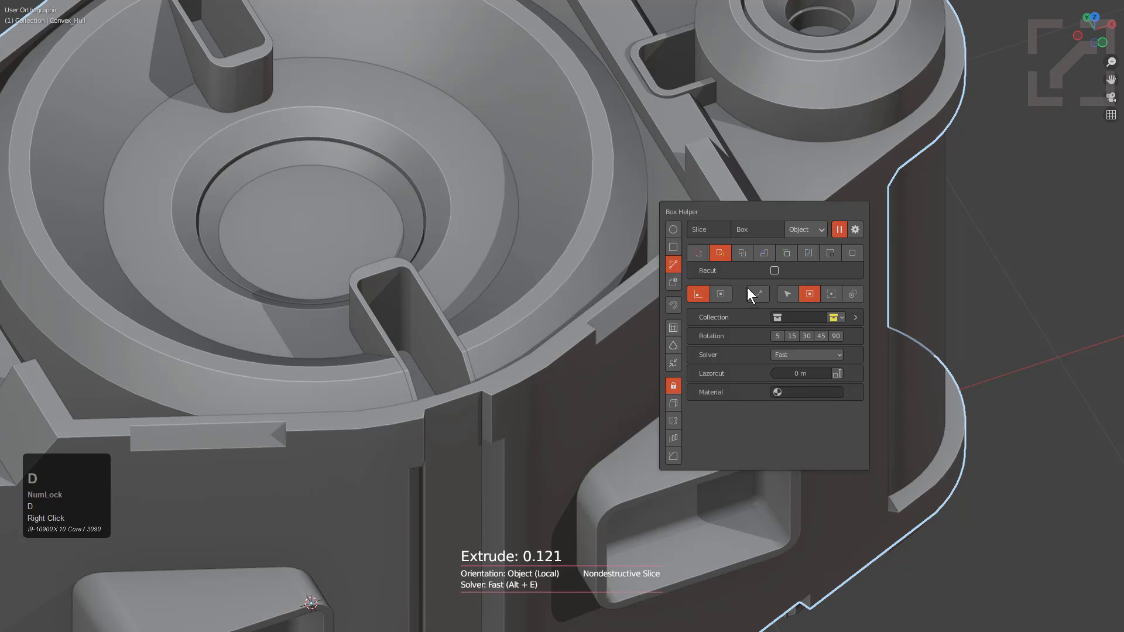
click(737, 251)
mouse_move(582, 387)
mouse_down()
mouse_move(639, 241)
mouse_move(723, 179)
mouse_move(707, 174)
mouse_up()
right_click(653, 157)
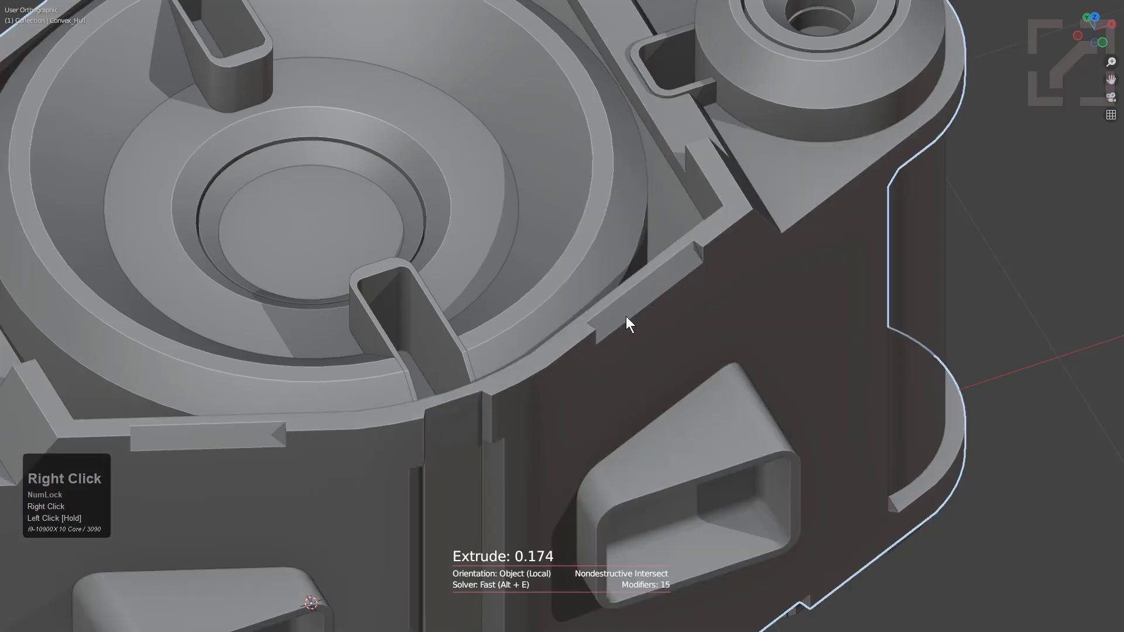
key(d)
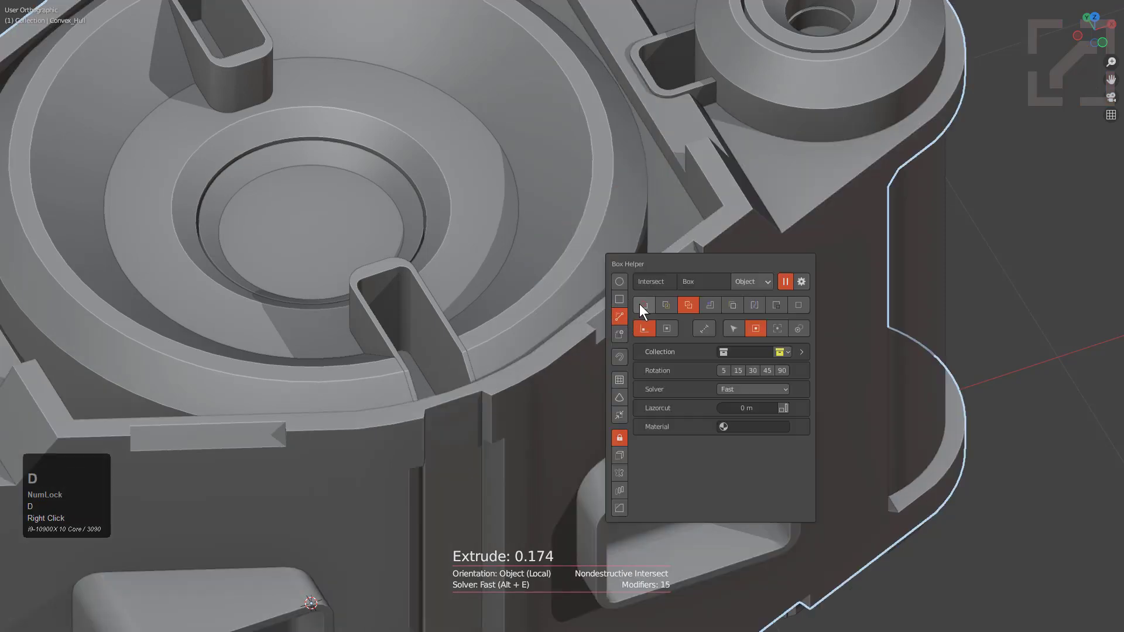
click(688, 305)
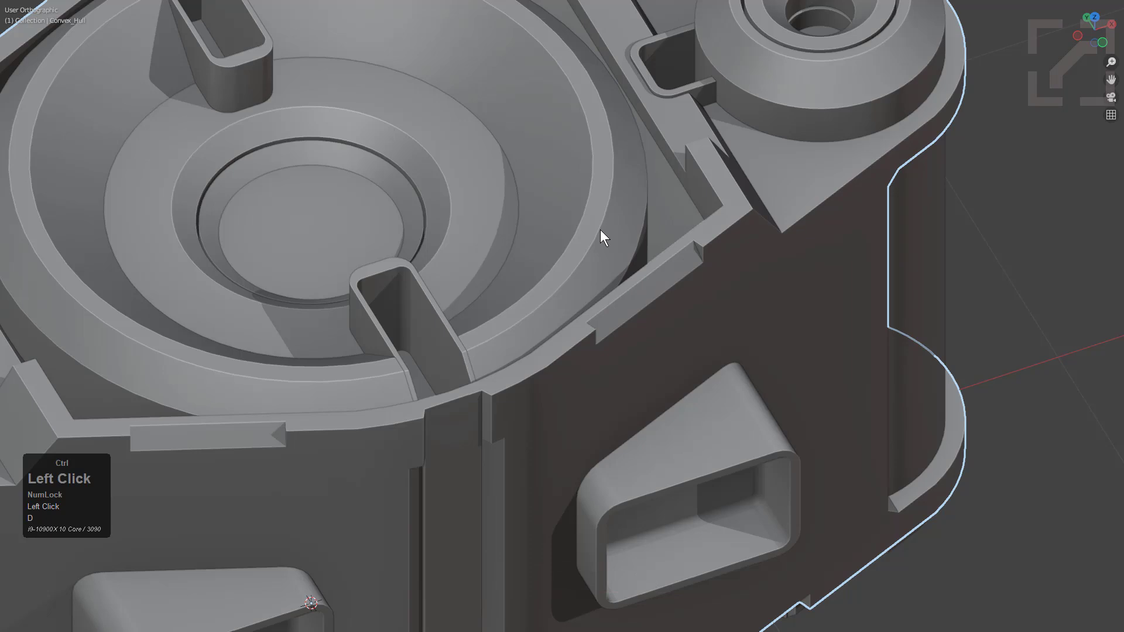
Disable the toggle beside the Wire color in the BoxCutter preferences and test it with a box cut about 0.069 deep below the rim.
key(ctrl+k)
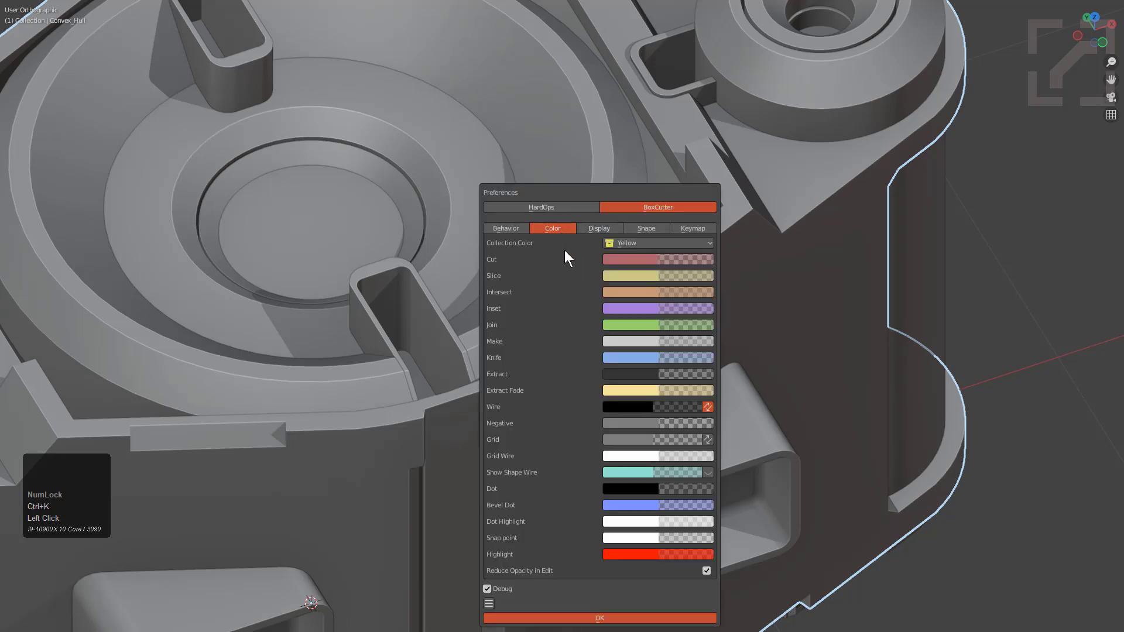
click(708, 406)
click(605, 138)
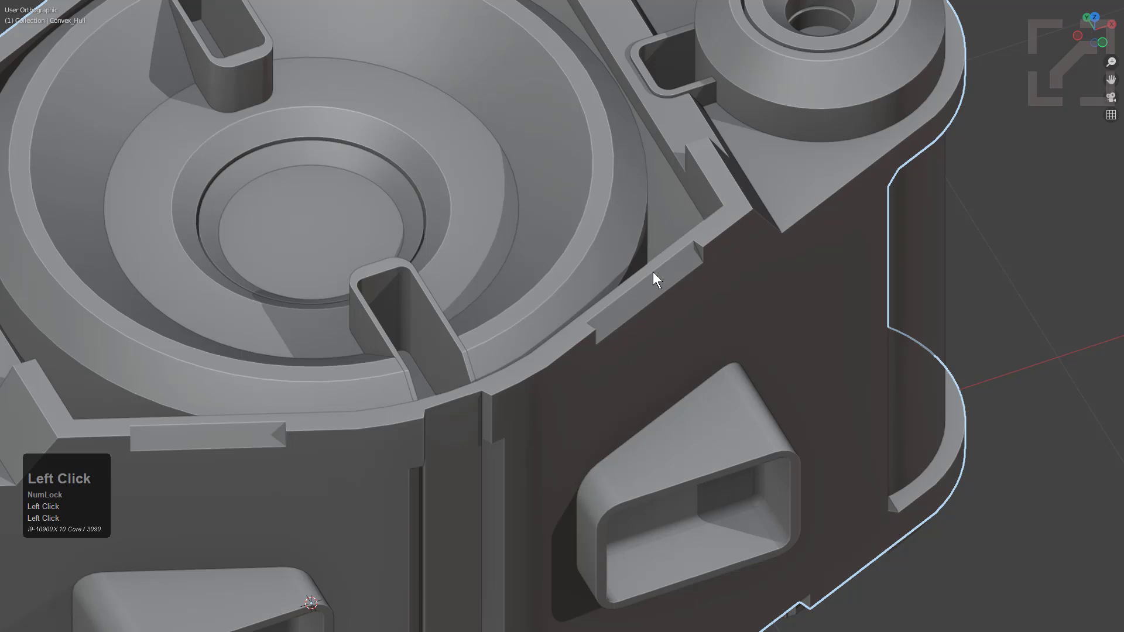
mouse_move(593, 360)
mouse_down()
mouse_move(691, 362)
mouse_move(725, 332)
mouse_up()
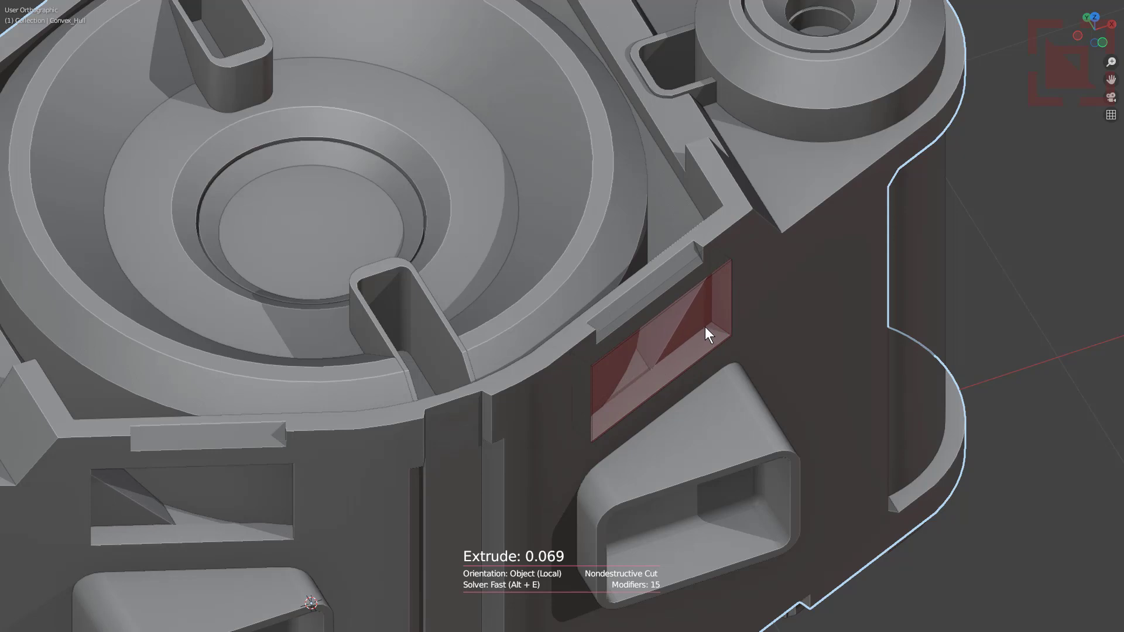
right_click(701, 324)
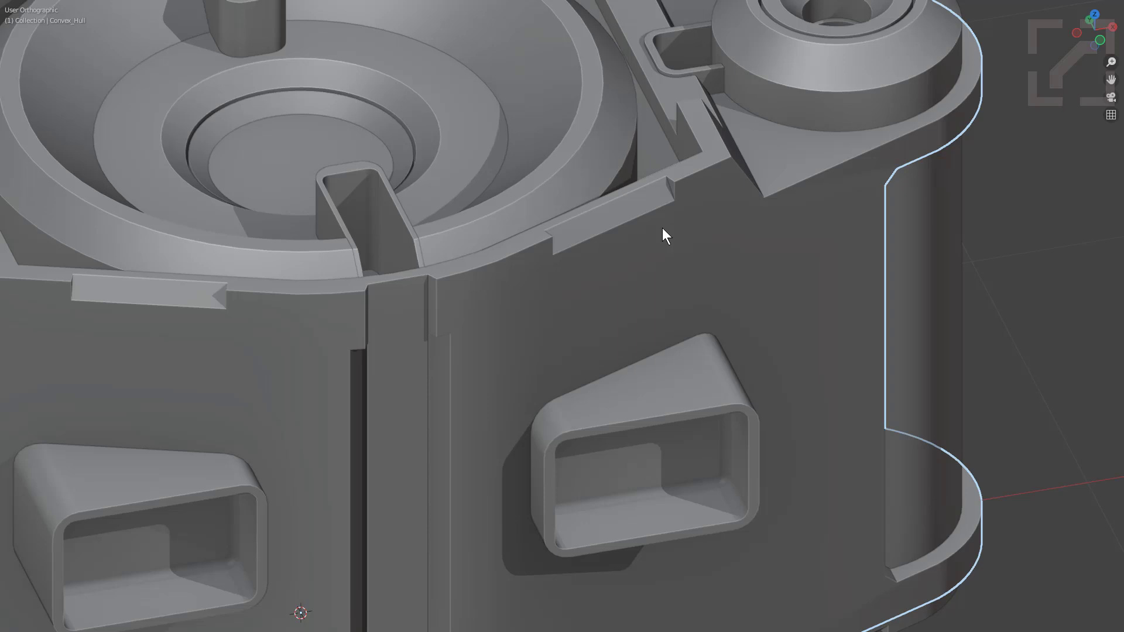
Expand Box Helper's Circle options and set the polygon circle's vertex count to 512.
key(d)
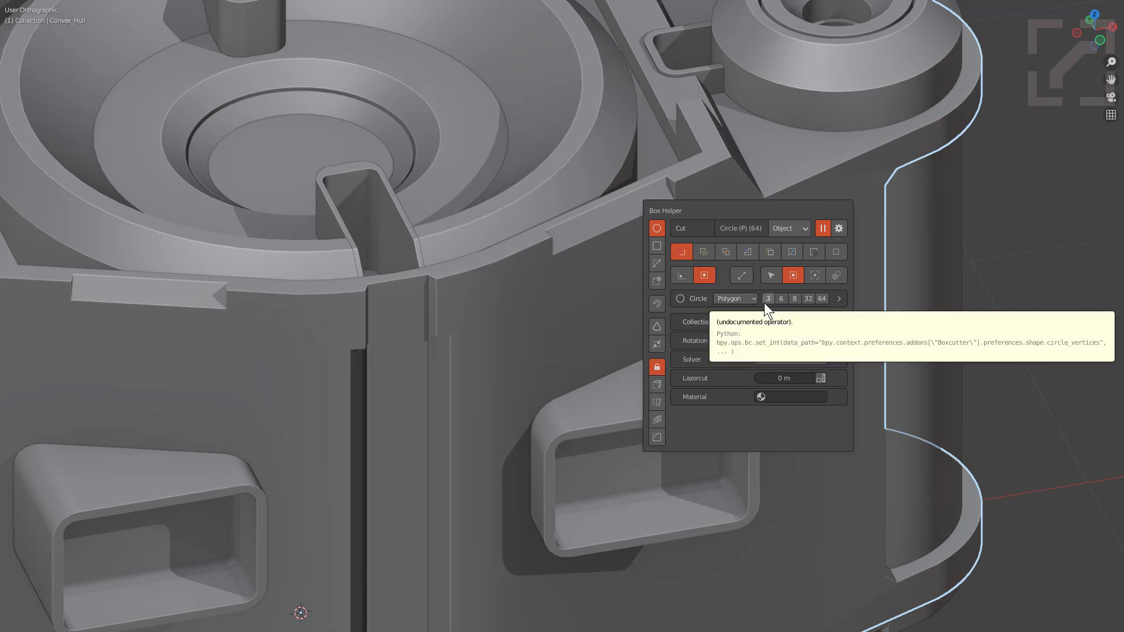
click(839, 300)
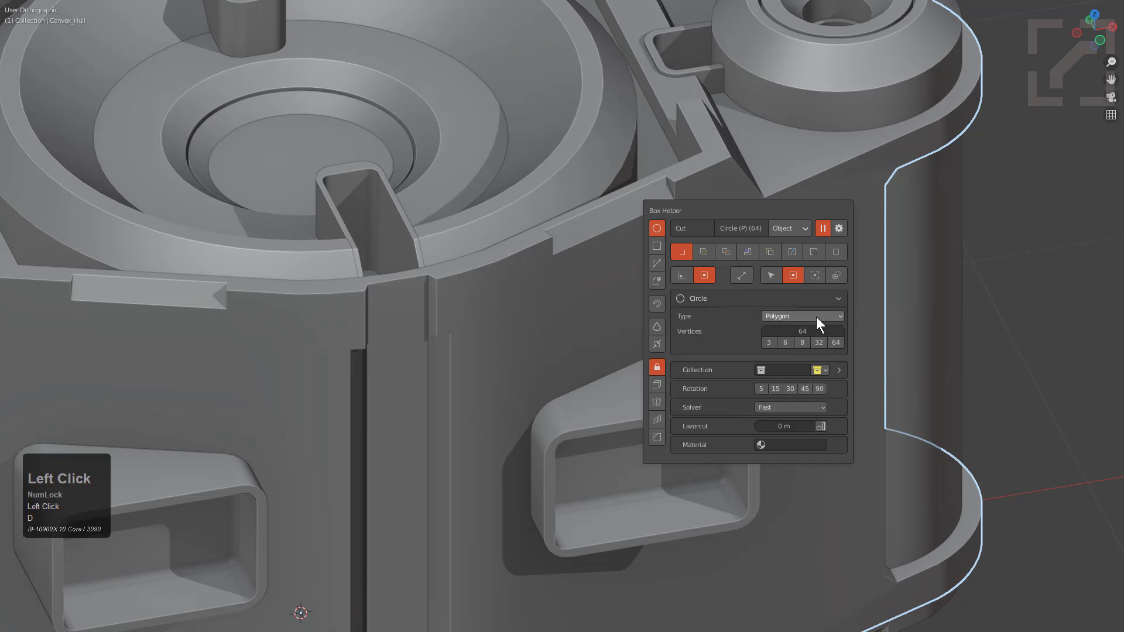
click(803, 331)
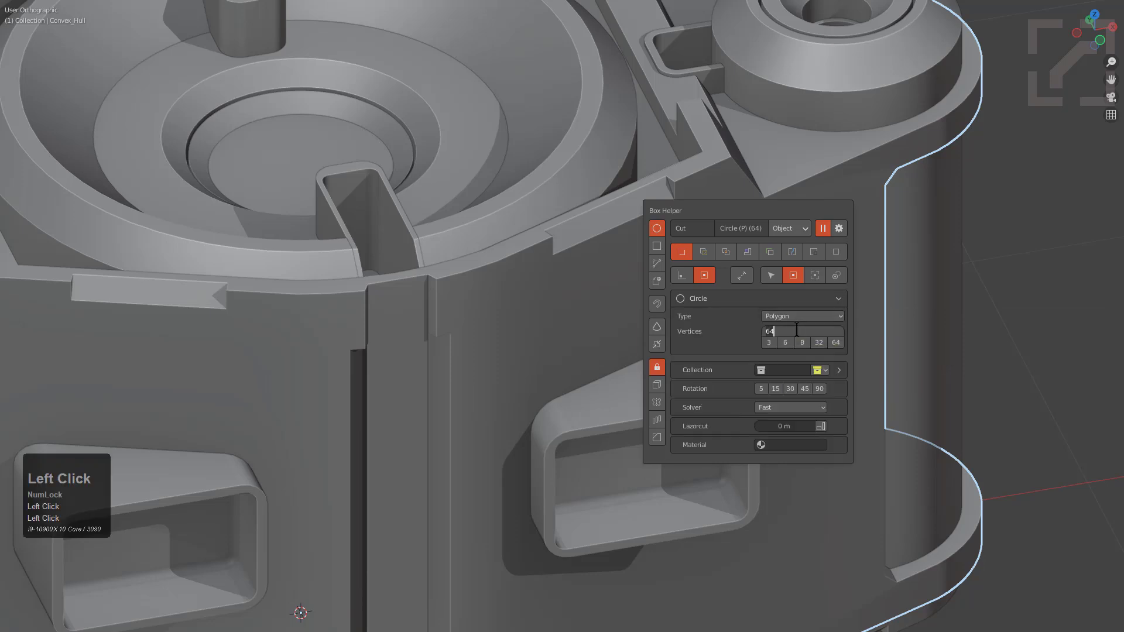
click(736, 327)
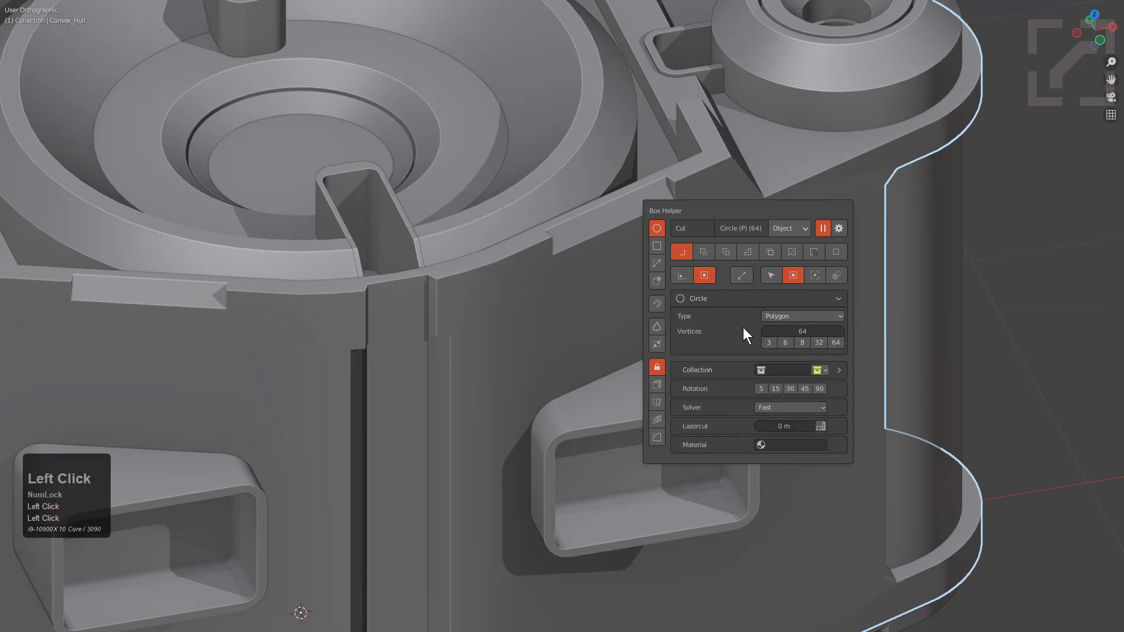
click(799, 328)
text(512)
key(KP_Enter)
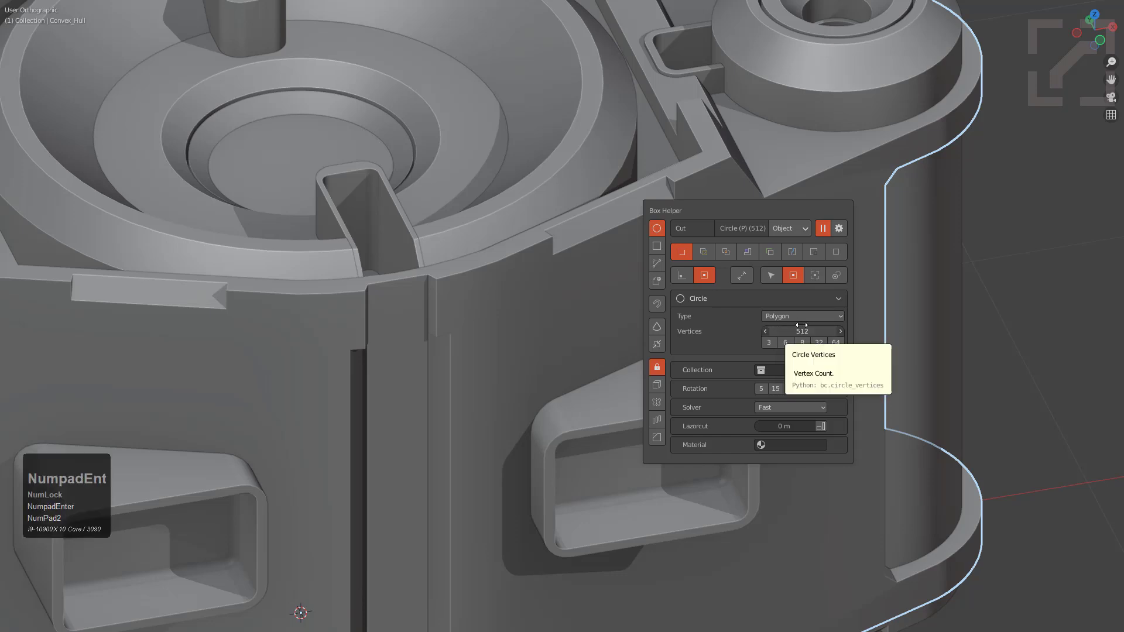
Draw a circle cut about 0.190 deep on the hull wall below the rim and inspect its edge up close.
mouse_move(613, 297)
mouse_down()
mouse_move(688, 319)
mouse_move(671, 306)
mouse_up()
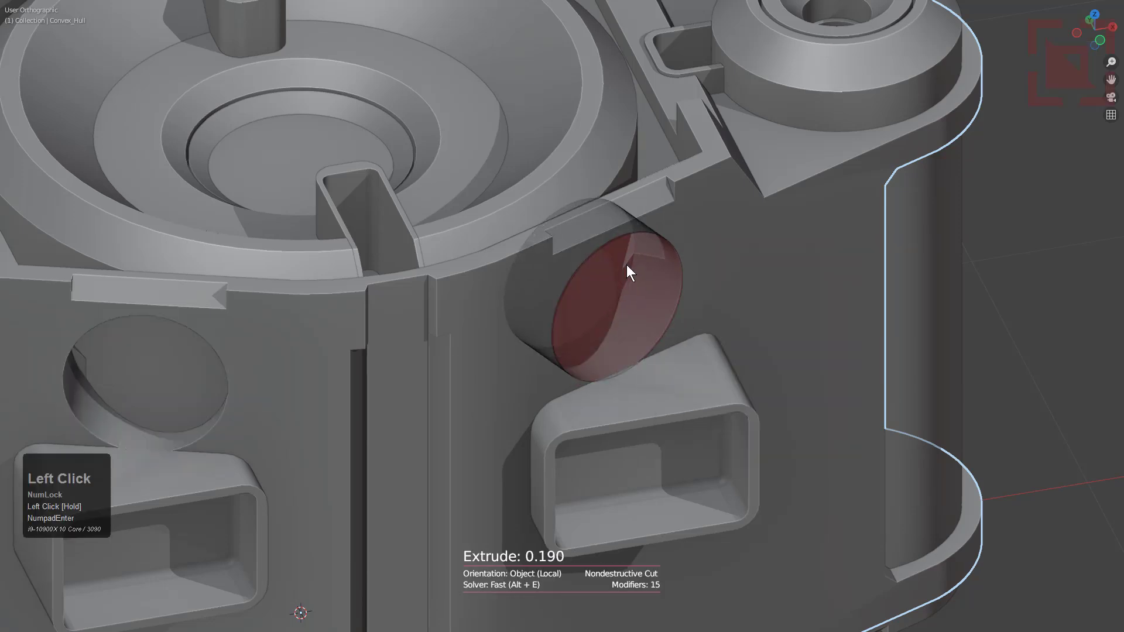
scroll(761, 287, up, 6)
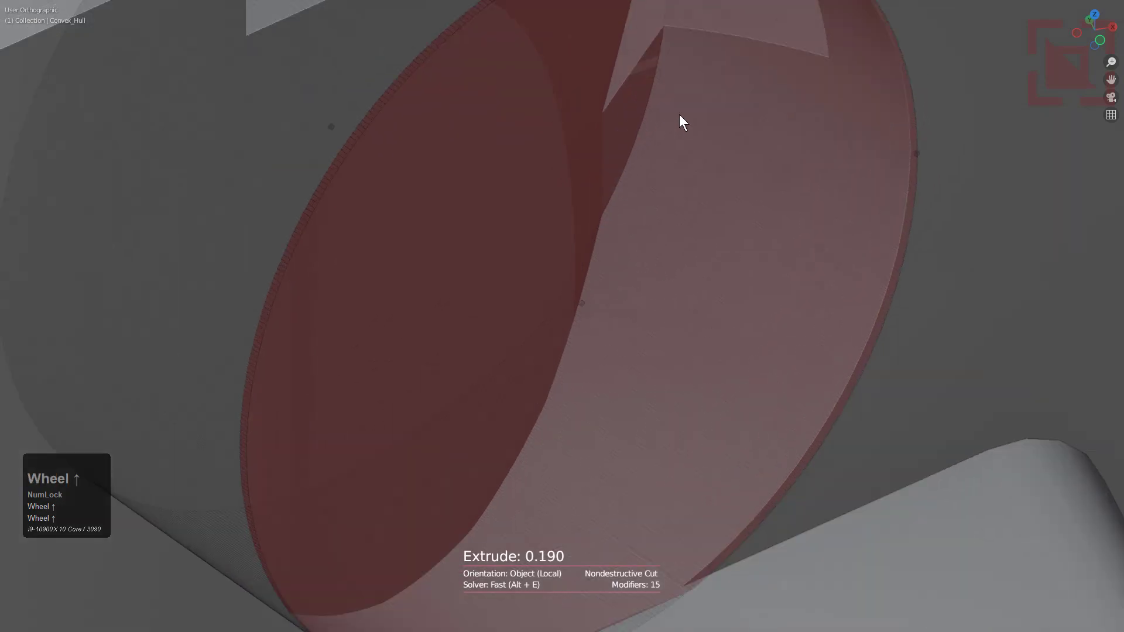
scroll(709, 366, down, 1)
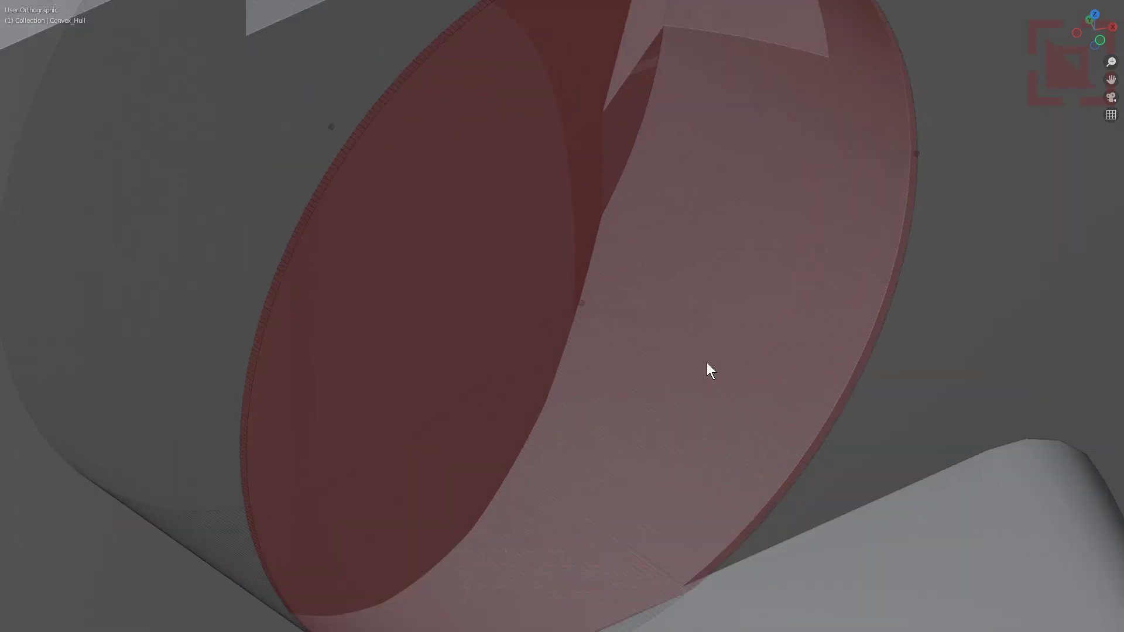
scroll(705, 324, down, 3)
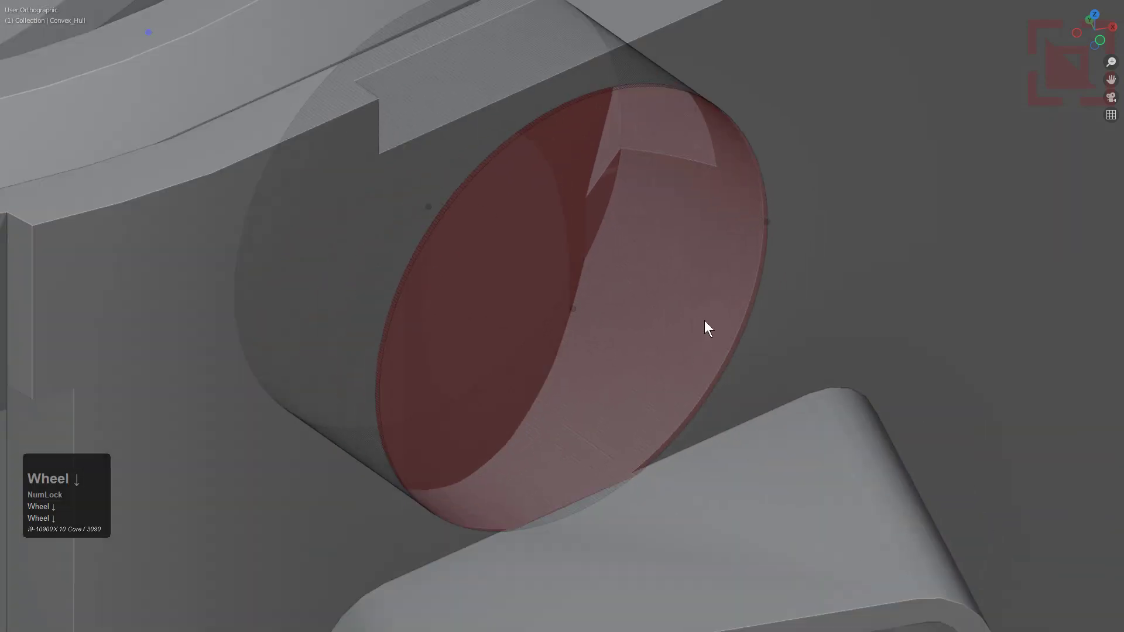
scroll(704, 321, down, 2)
scroll(703, 321, down, 4)
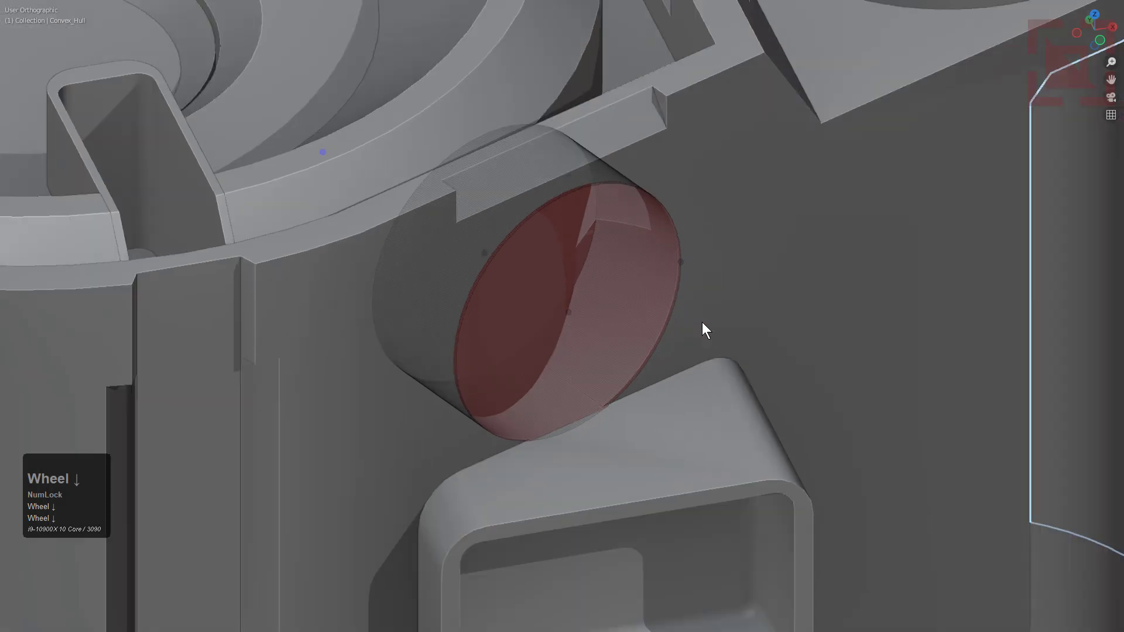
scroll(702, 324, up, 3)
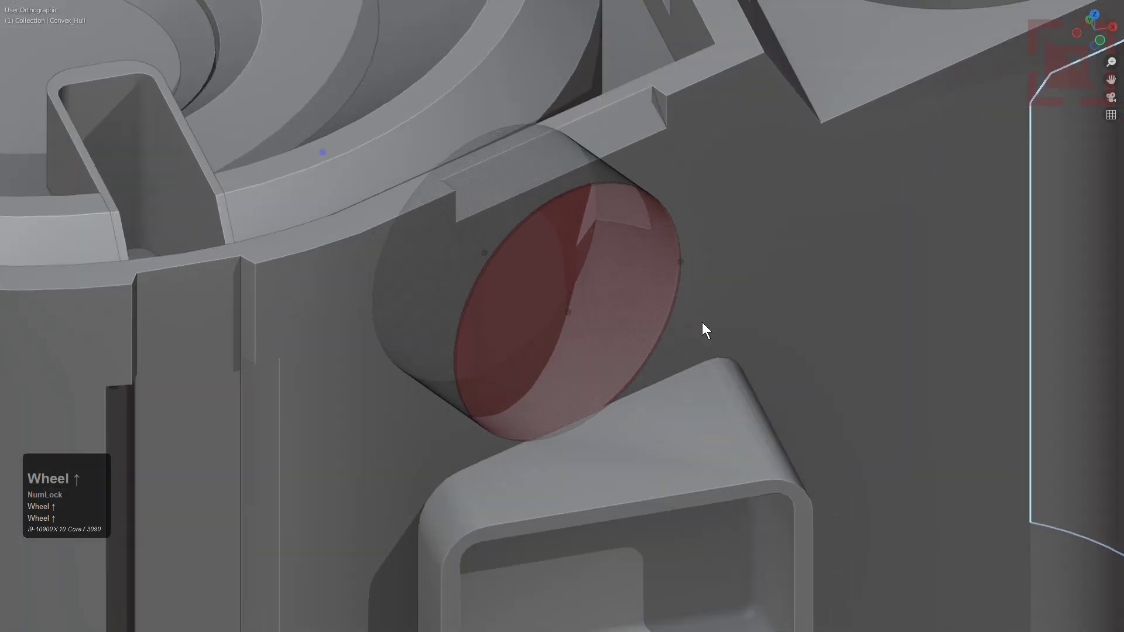
scroll(704, 322, up, 2)
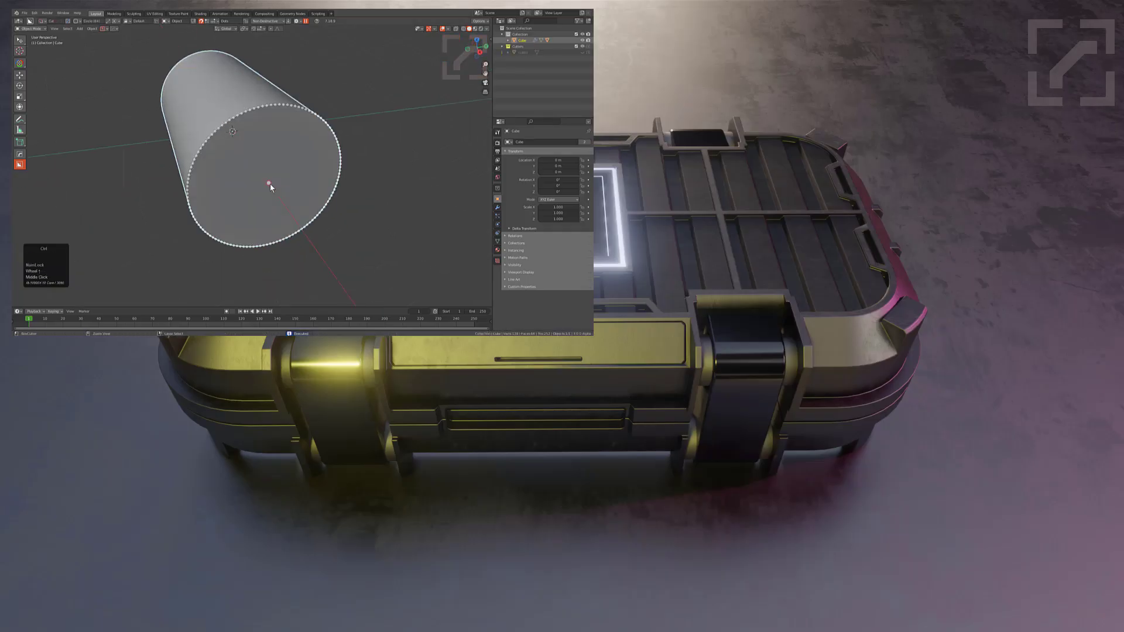
Cut a large circular recess into the cylinder's end face and bring up Box Helper.
drag(268, 182, 314, 140)
key(ctrl+d)
key(ctrl+d)
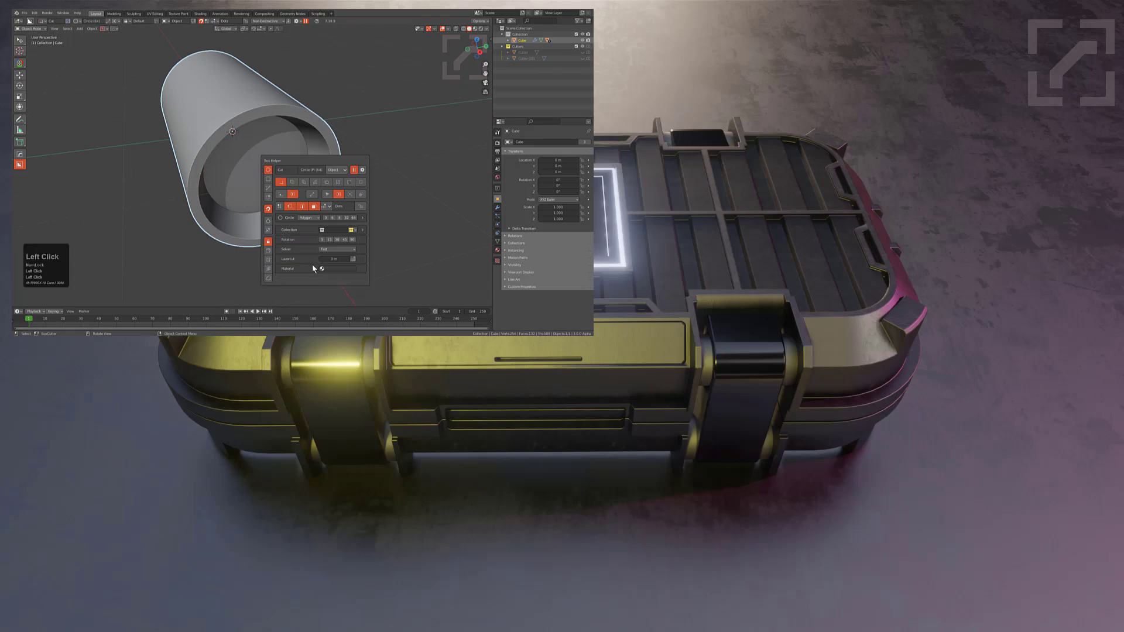
Cut smaller concentric circles inside the cylinder's recess and slice its side with a circle.
right_click(258, 170)
drag(257, 169, 299, 145)
key(t)
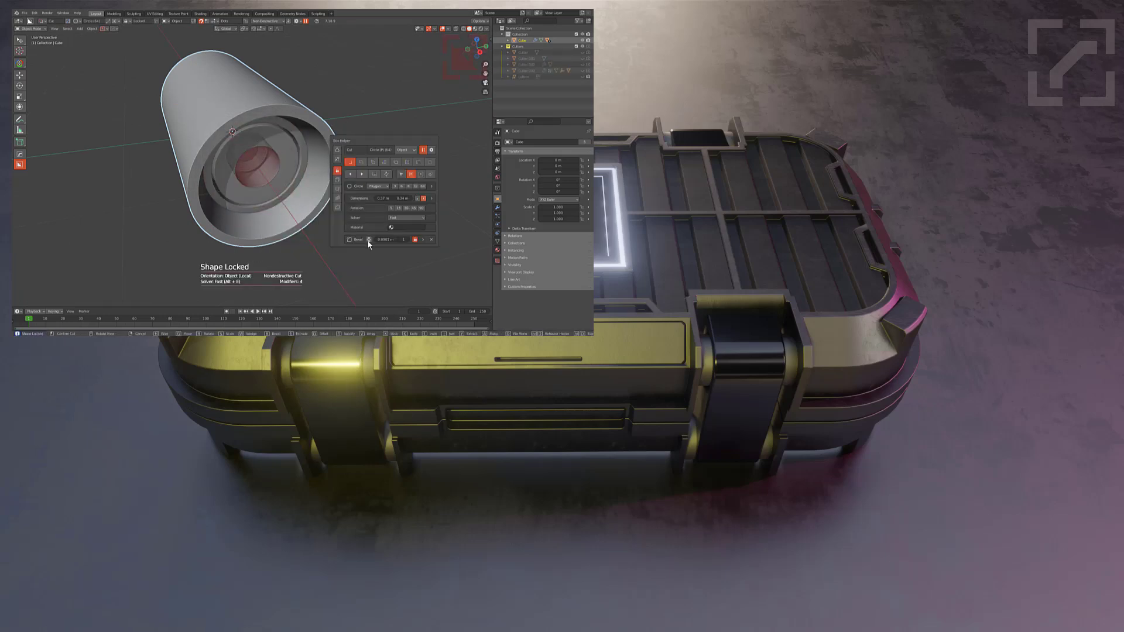
click(265, 183)
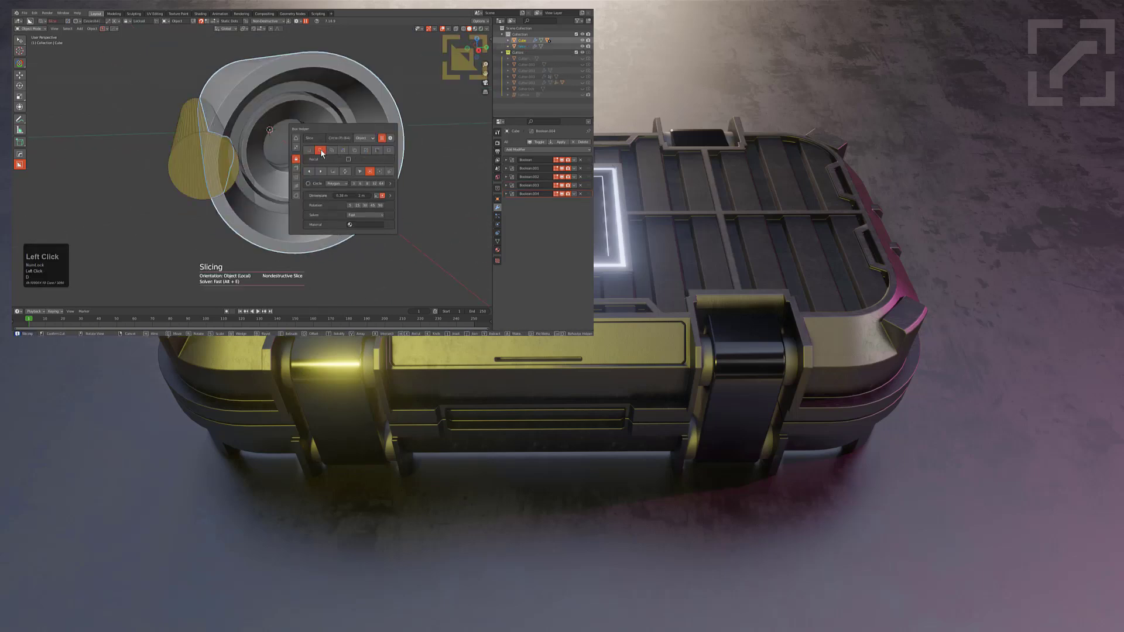
middle_drag(254, 164, 256, 198)
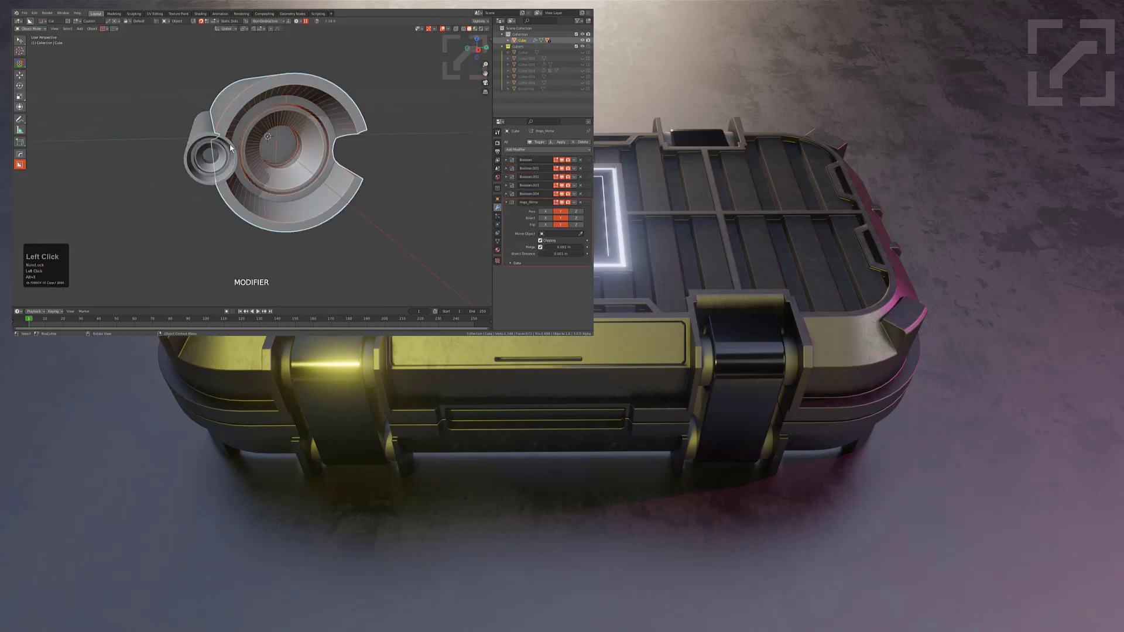